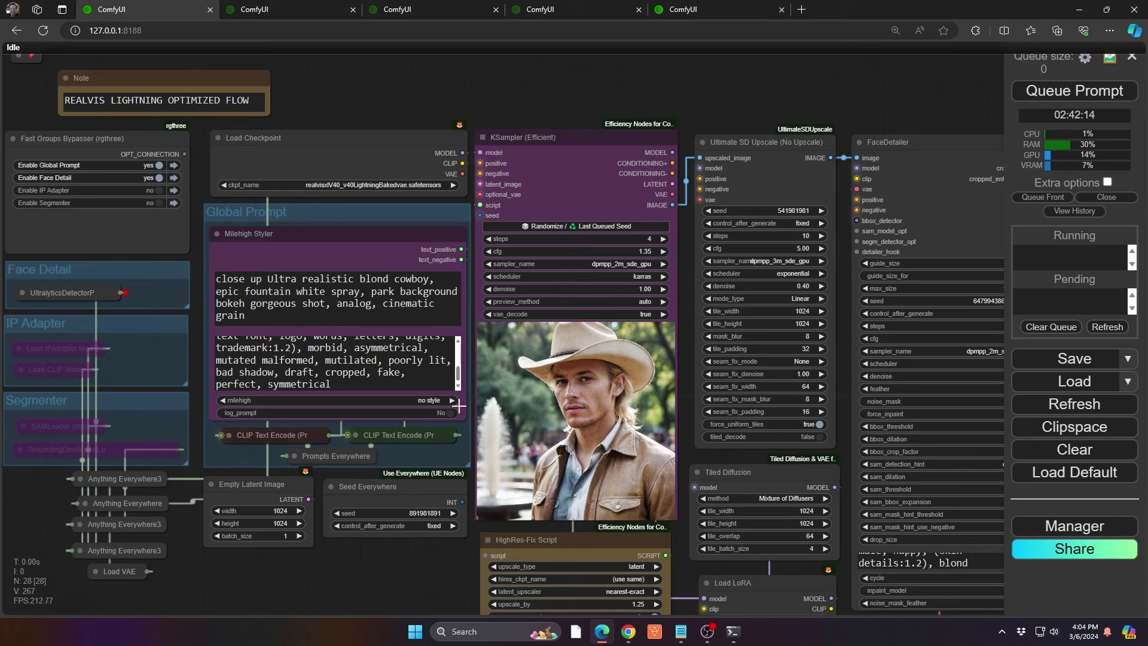
# - Pan to the Lightning KSampler (4 steps, cfg 1.35) and upscaler, and zoom in on them
pyautogui.moveTo(447, 565); pyautogui.dragTo(275, 509)
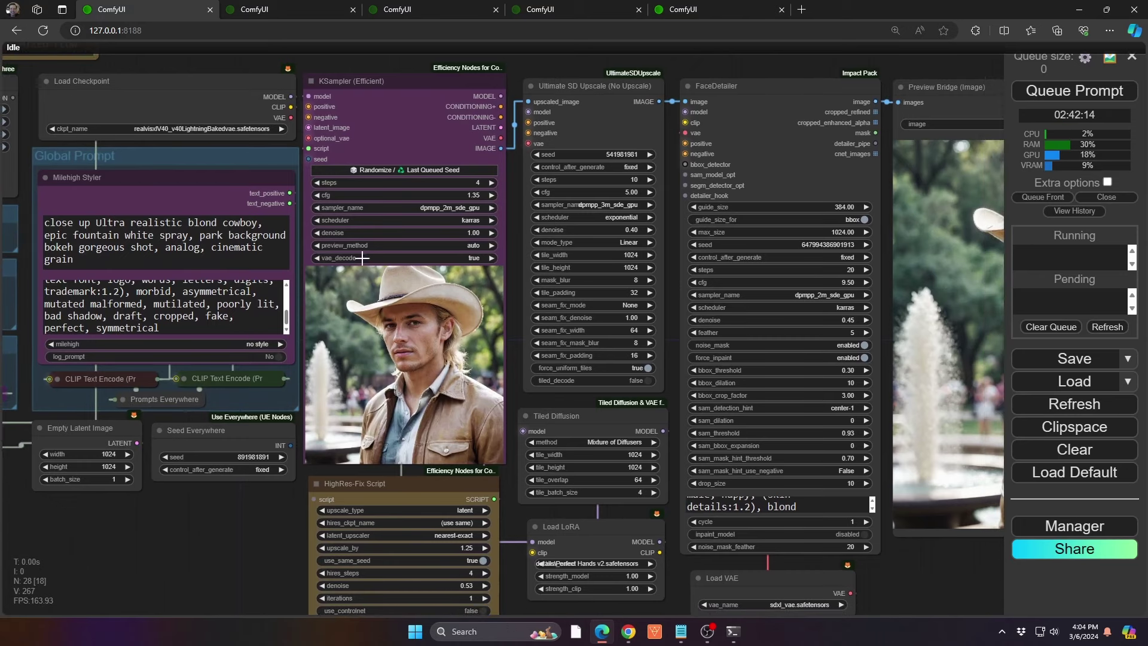
pyautogui.scroll(3, 359, 200)
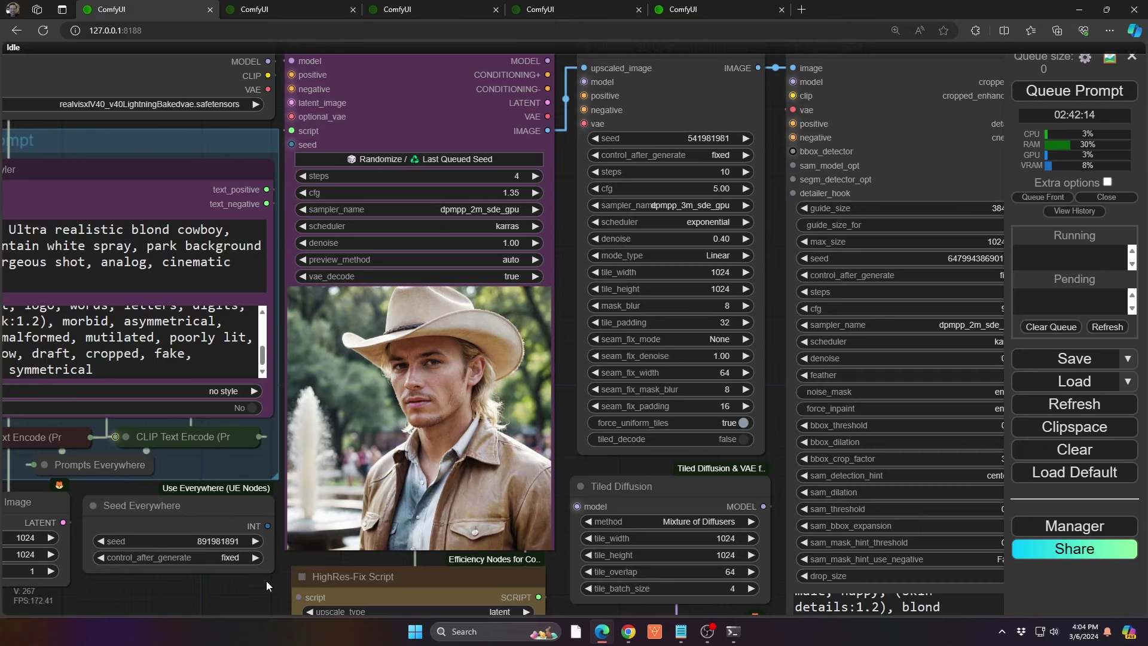
pyautogui.moveTo(264, 588); pyautogui.dragTo(259, 431)
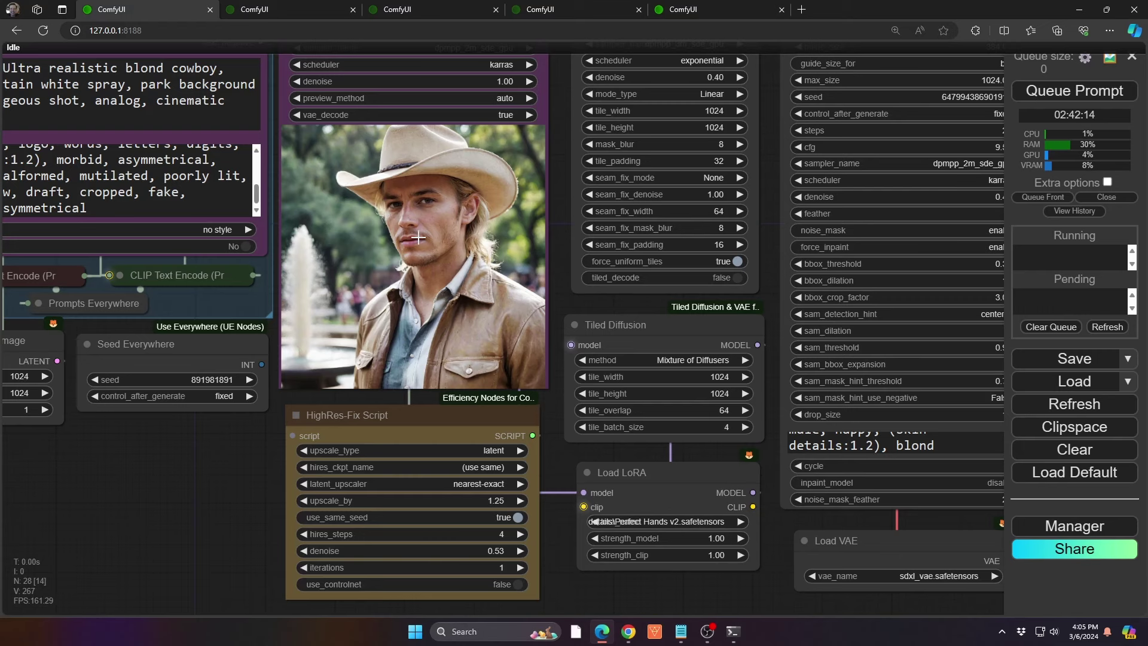
pyautogui.scroll(-2, 418, 237)
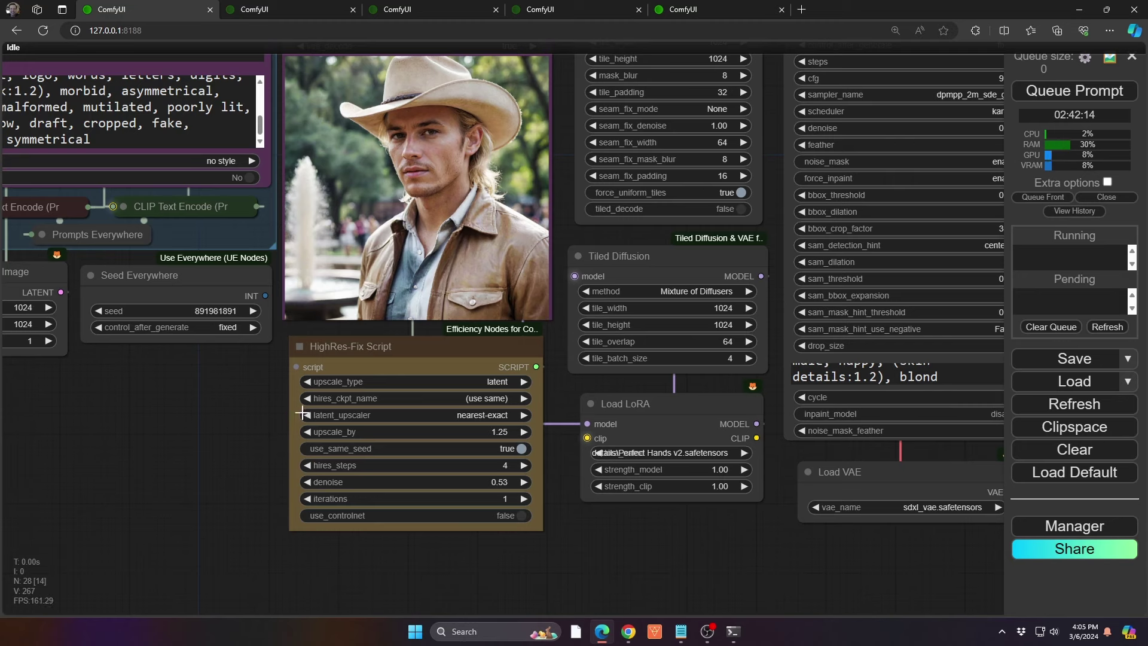
pyautogui.scroll(5, 299, 442)
pyautogui.moveTo(302, 77); pyautogui.dragTo(301, 78)
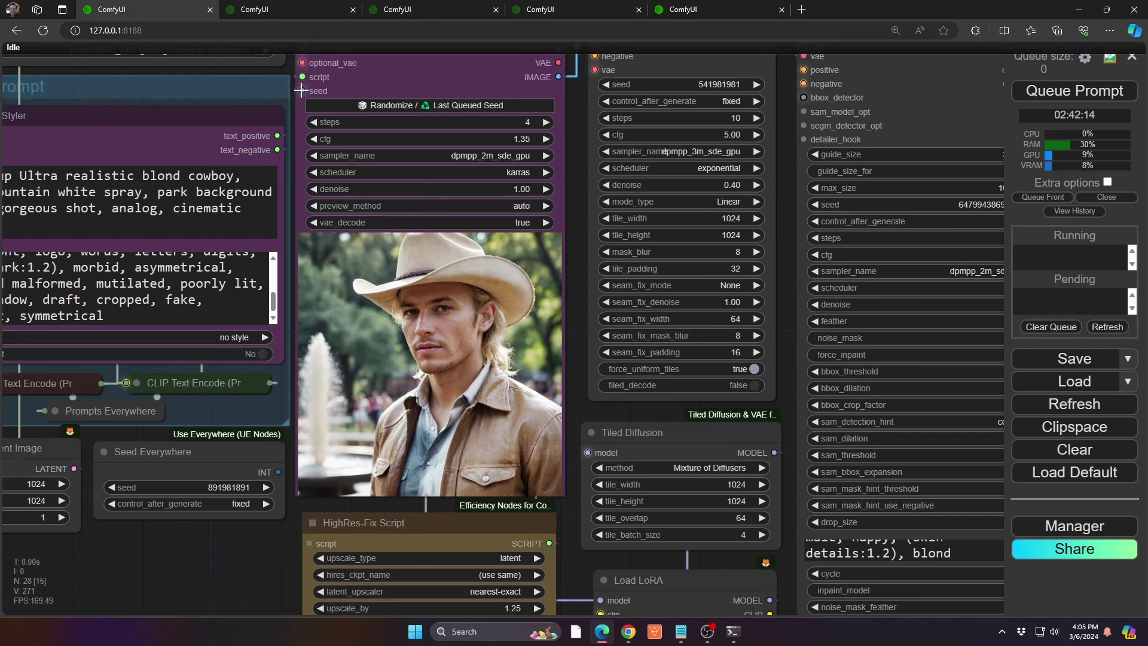
pyautogui.scroll(-4, 472, 358)
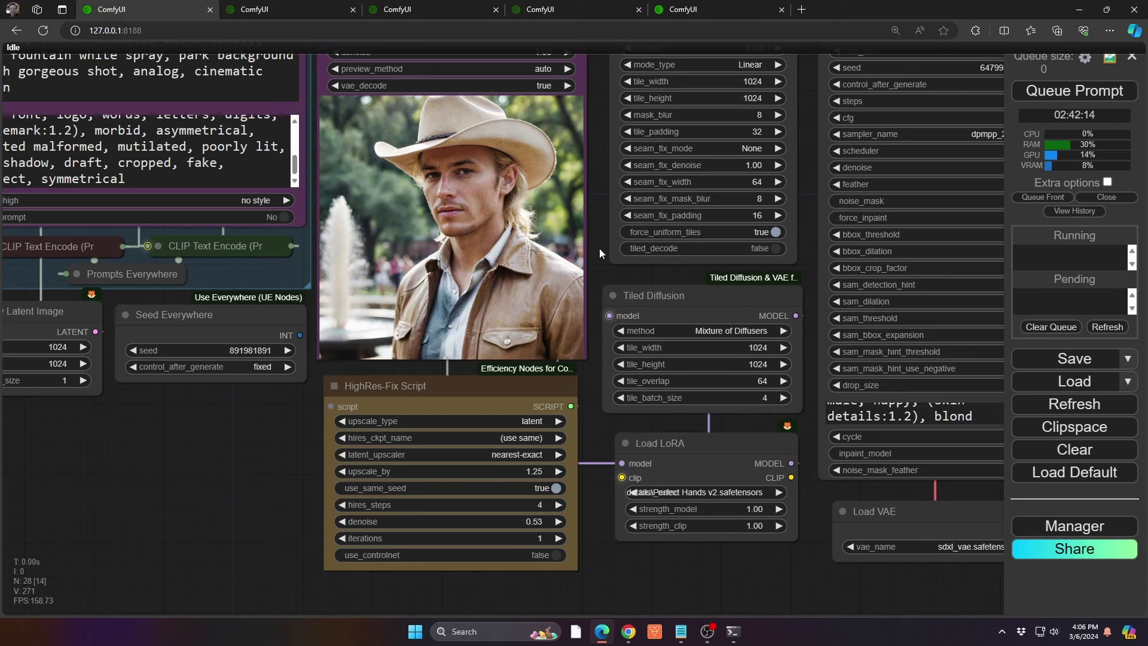
pyautogui.moveTo(599, 248); pyautogui.dragTo(526, 518)
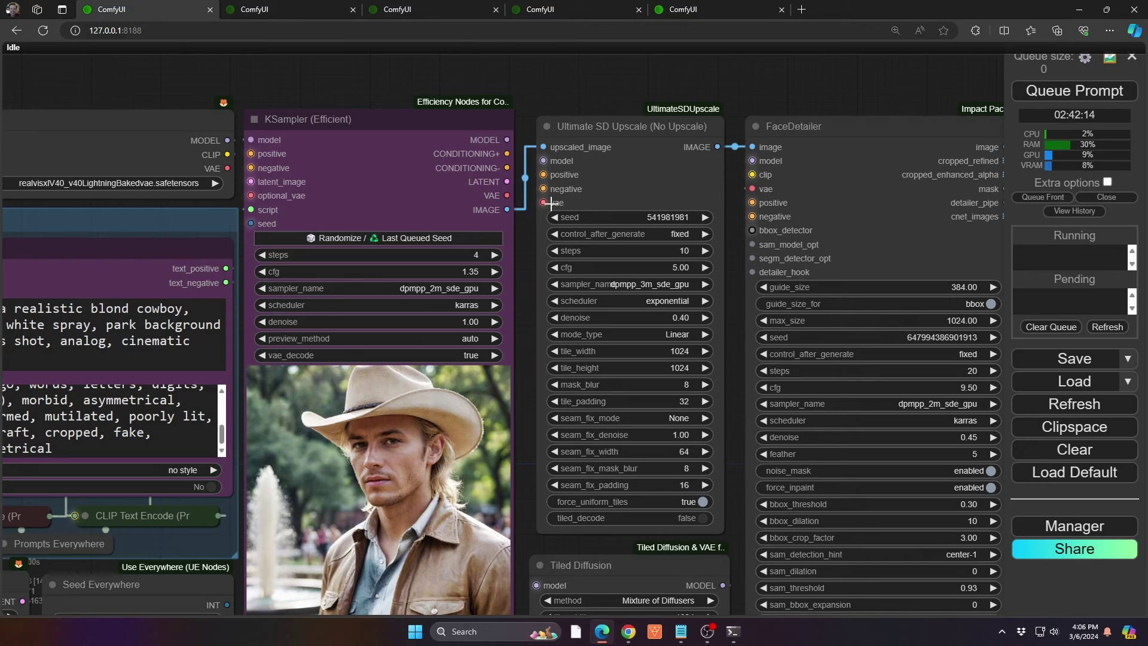
pyautogui.moveTo(581, 234); pyautogui.dragTo(616, 172)
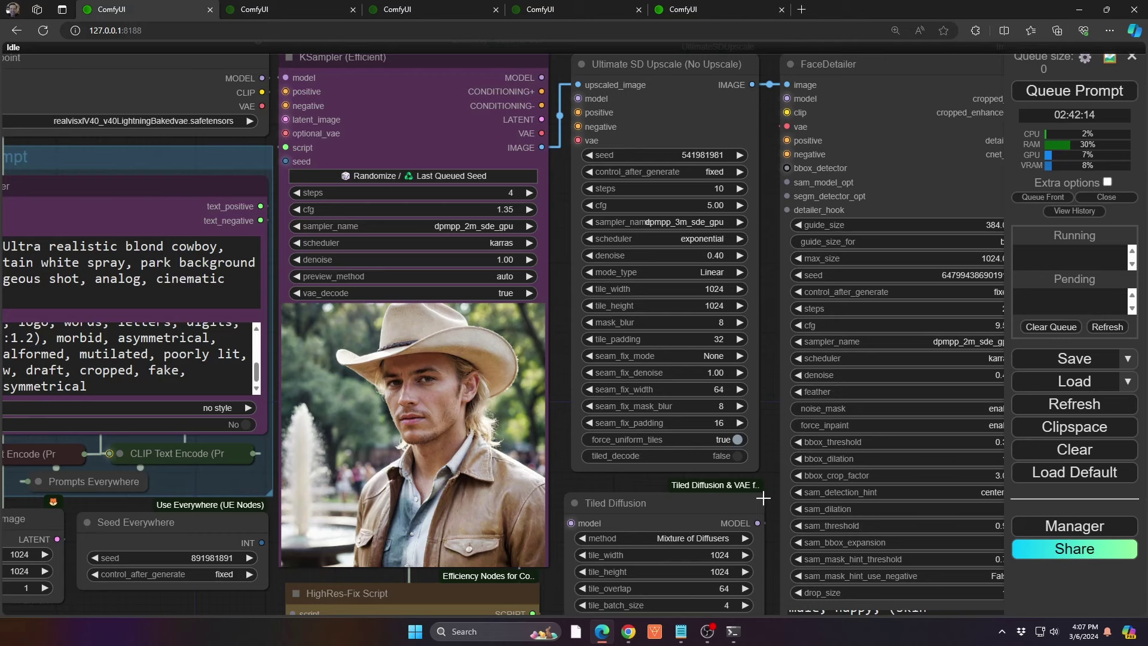
pyautogui.moveTo(771, 472); pyautogui.dragTo(702, 300)
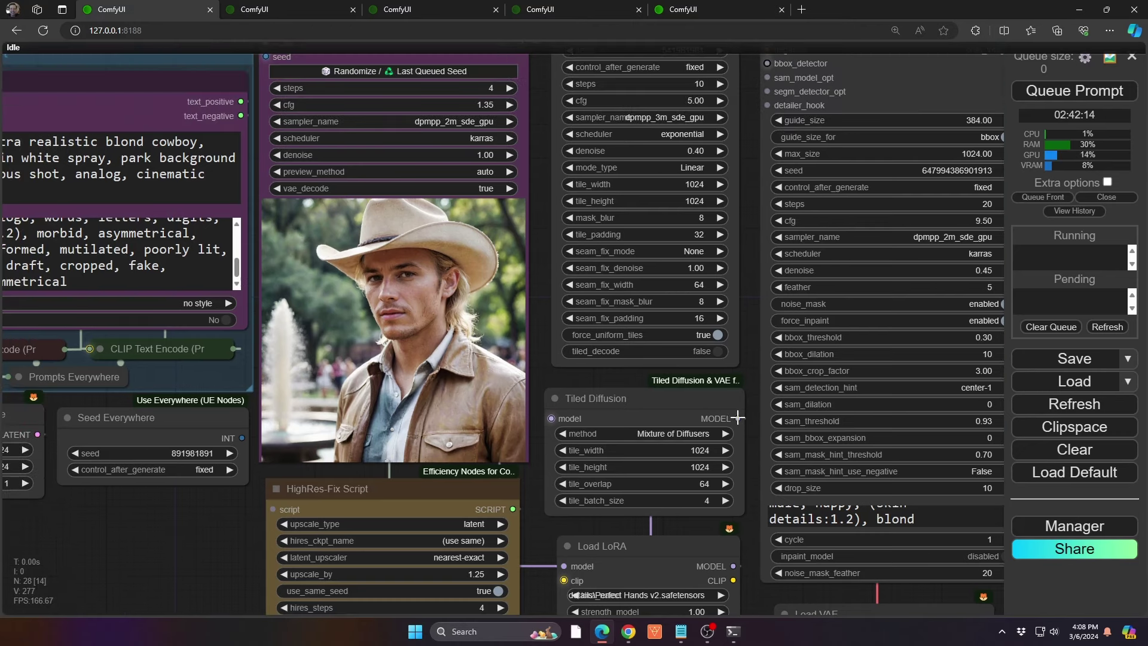
pyautogui.moveTo(689, 353); pyautogui.dragTo(739, 419)
pyautogui.moveTo(751, 274); pyautogui.dragTo(708, 486)
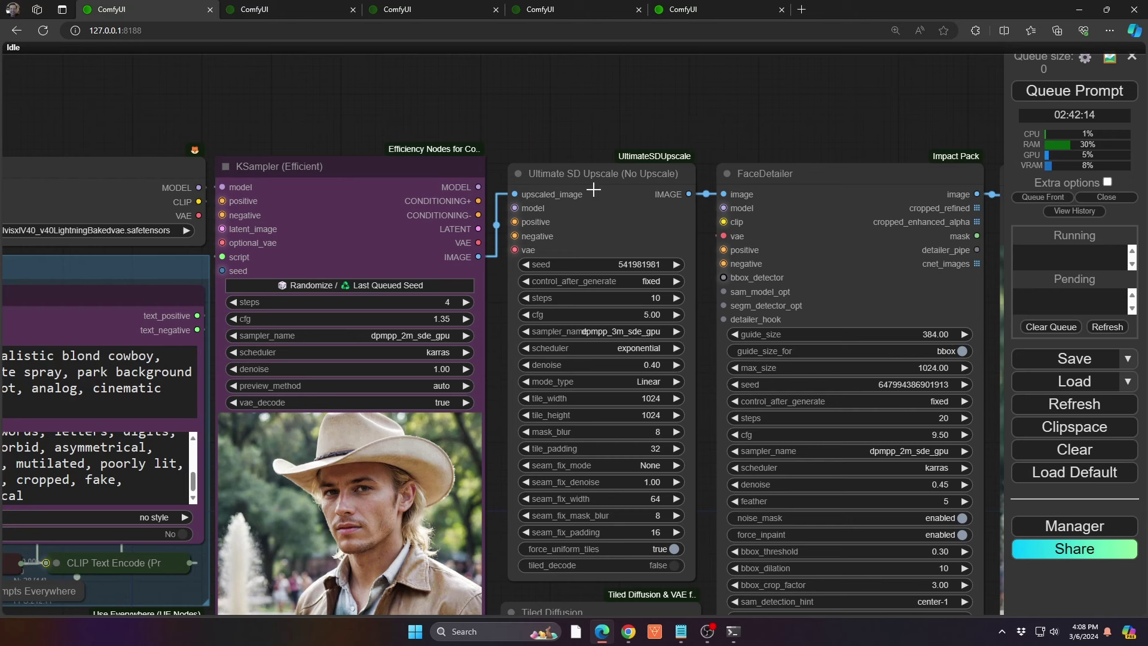
# - Pan to the Preview Bridge image and trace FaceDetailer's vae input back to Load VAE
pyautogui.moveTo(805, 128); pyautogui.dragTo(482, 56)
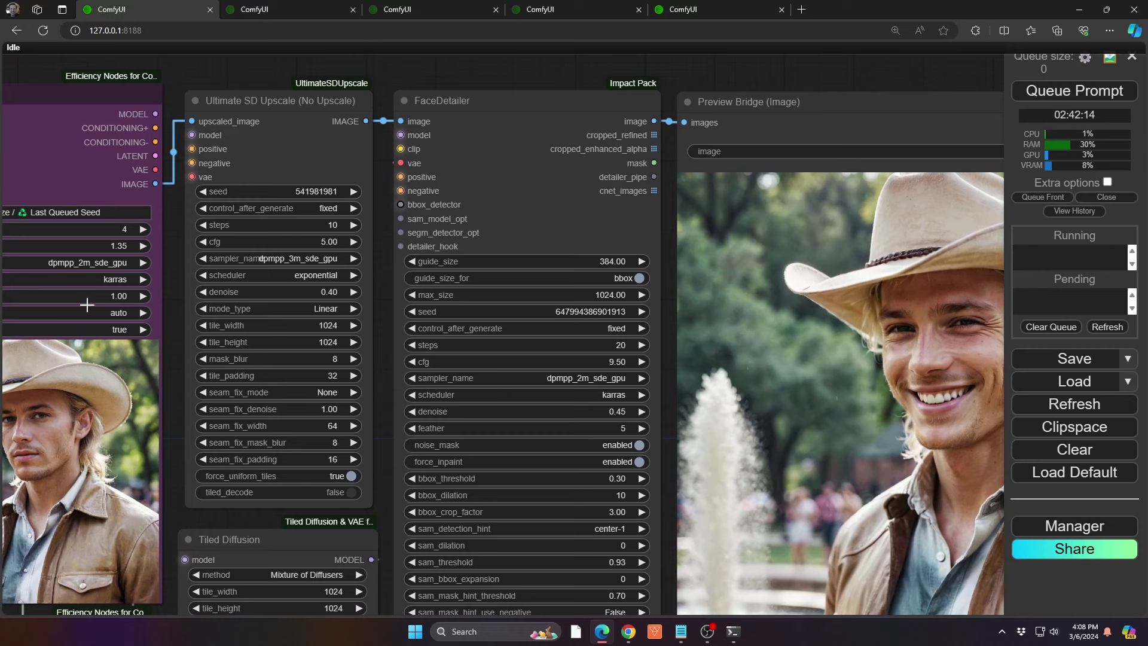
pyautogui.moveTo(389, 71); pyautogui.dragTo(402, 68)
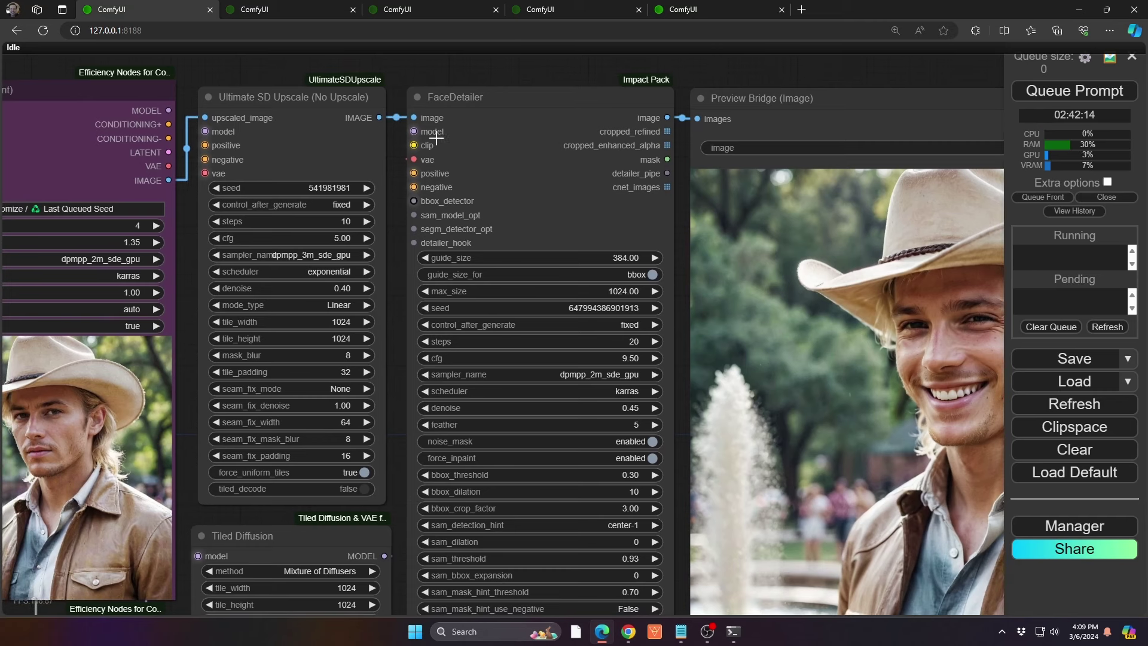
pyautogui.moveTo(414, 160); pyautogui.dragTo(415, 160)
pyautogui.scroll(-5, 504, 229)
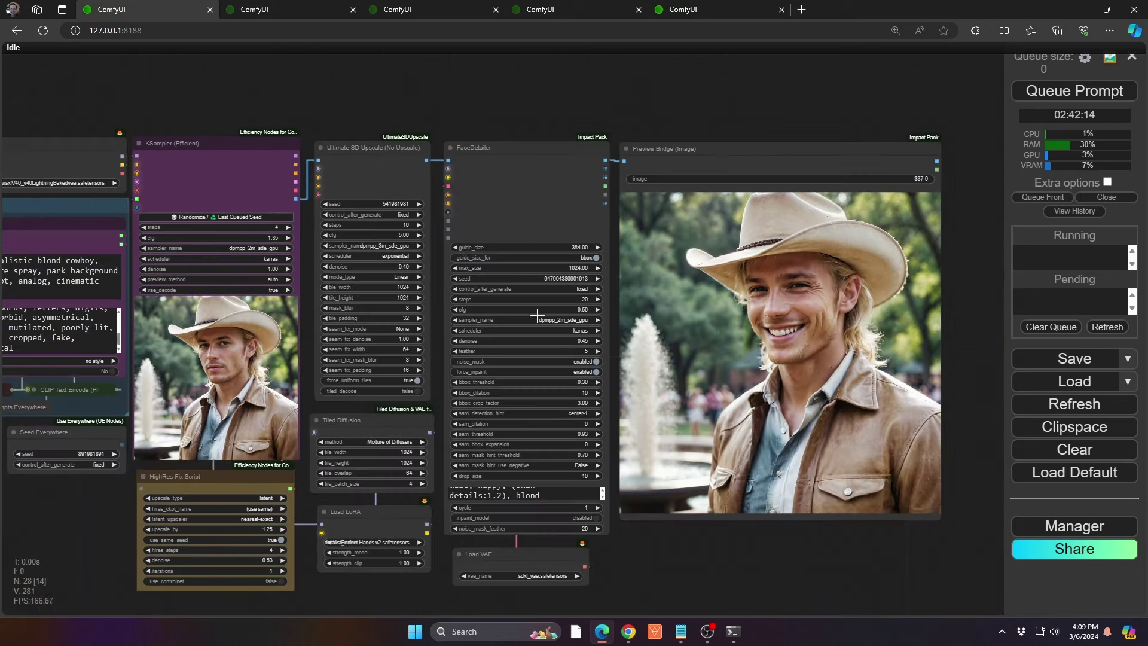
pyautogui.moveTo(638, 546); pyautogui.dragTo(638, 513)
pyautogui.moveTo(447, 154); pyautogui.dragTo(447, 155)
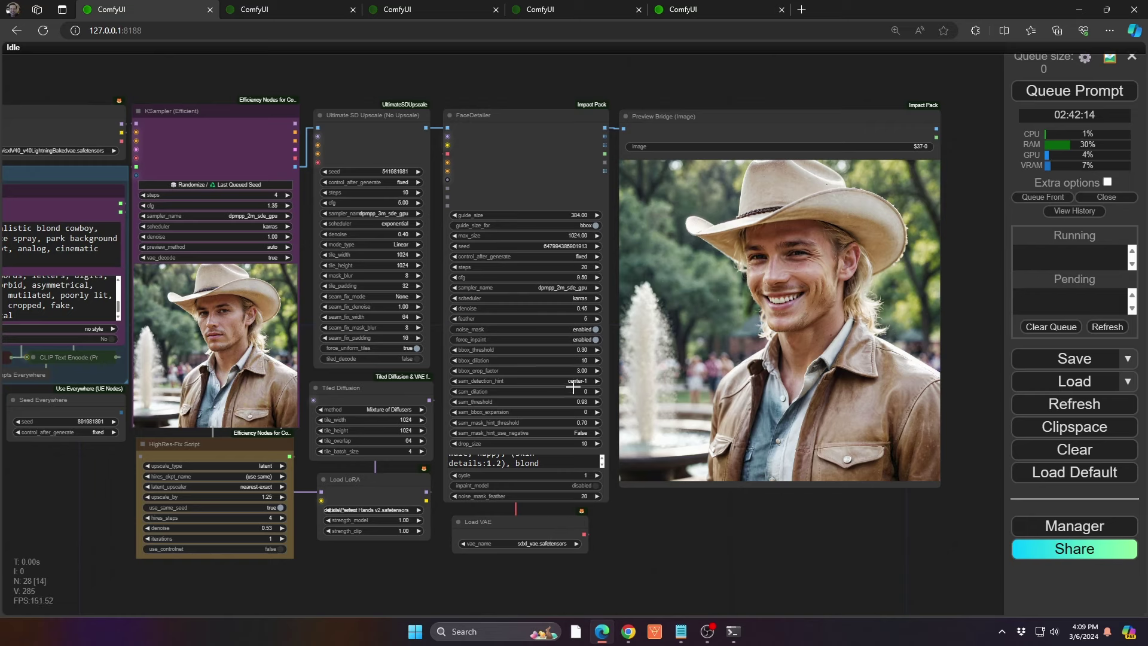
# - Zoom back to the FaceDetailer title, then reset the view to the whole workflow graph
pyautogui.scroll(5, 549, 225)
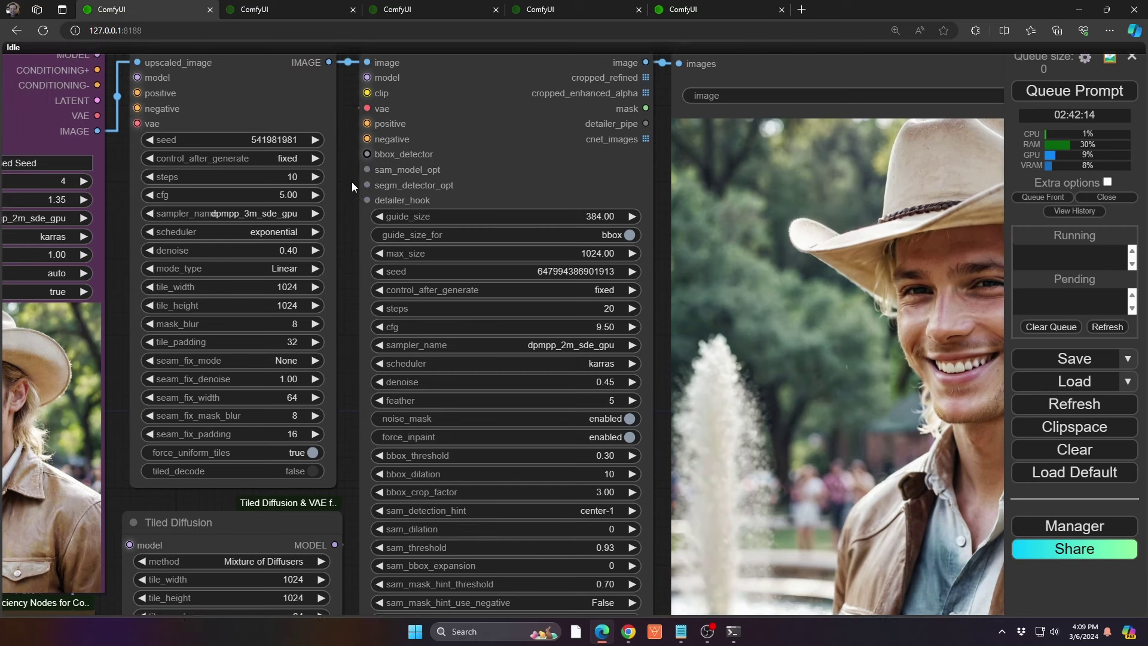
pyautogui.moveTo(351, 181); pyautogui.dragTo(353, 224)
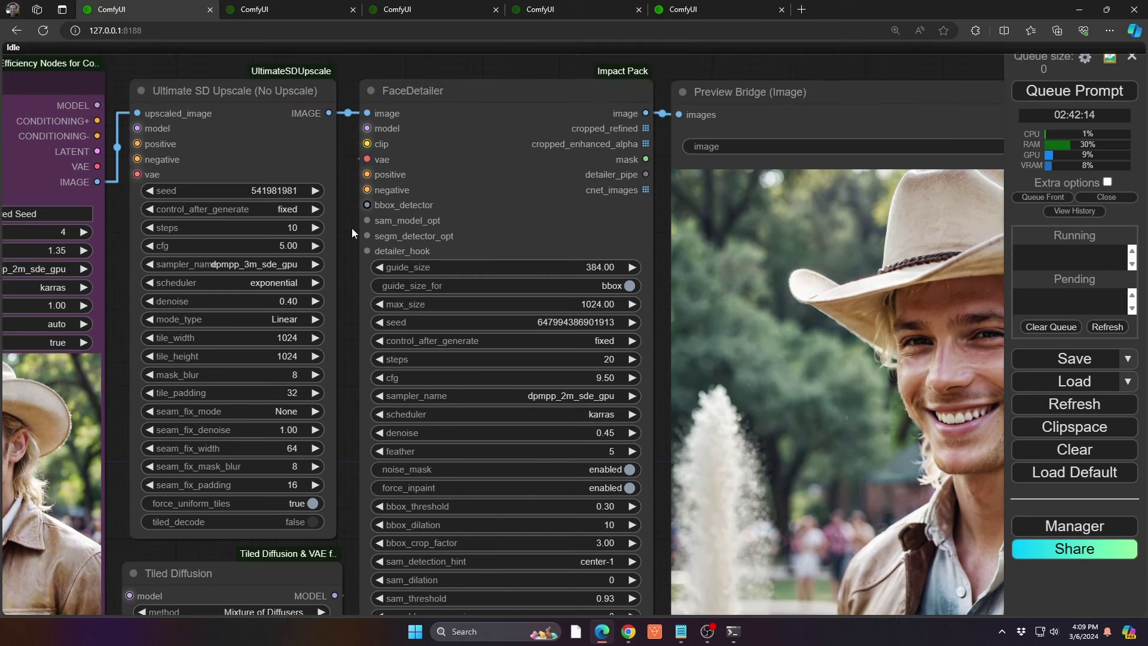
pyautogui.press('1')
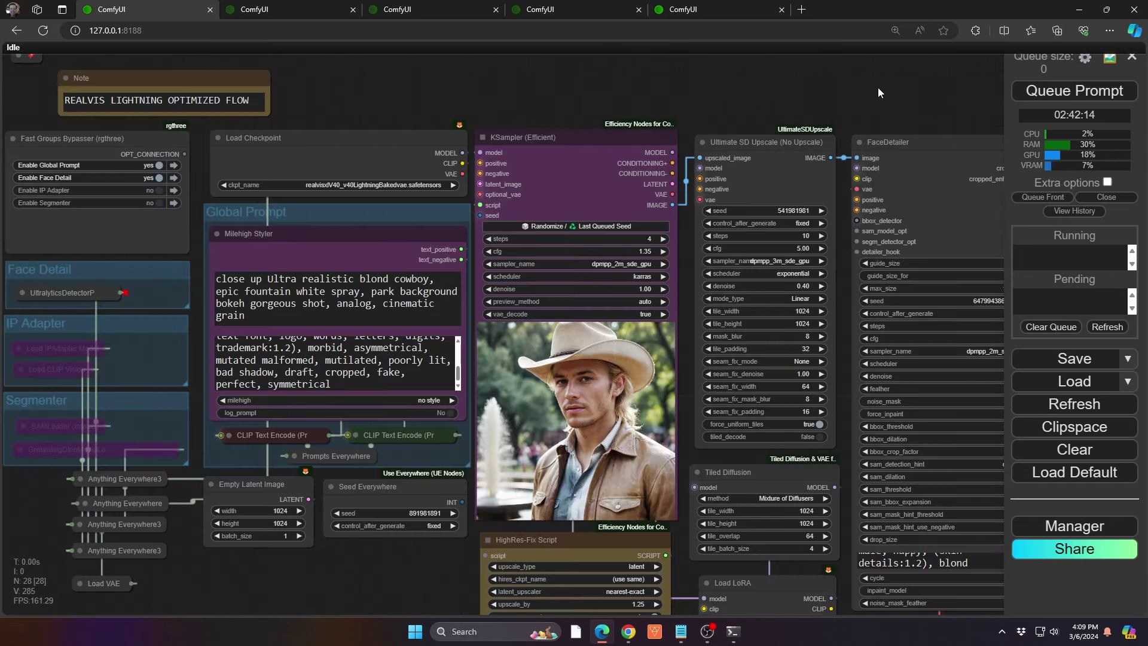
# - Zoom onto FaceDetailer (bbox 0.30, crop factor 3.00) and its cowboy preview, trying a lower steps value
pyautogui.moveTo(877, 87); pyautogui.dragTo(313, 45)
pyautogui.scroll(3, 383, 287)
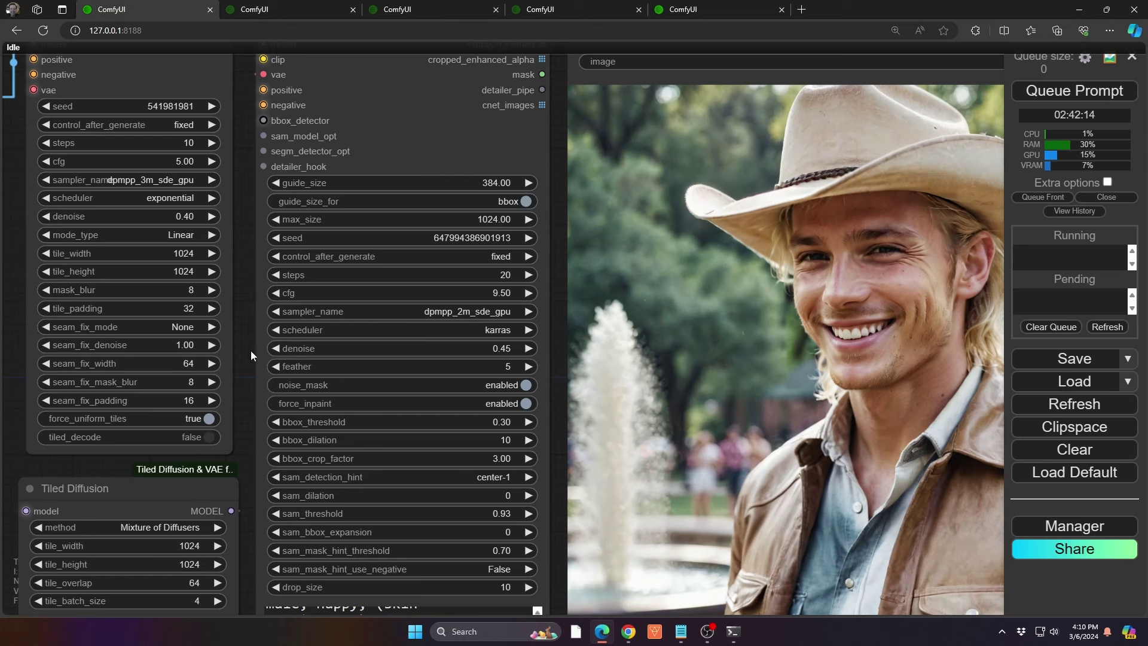
pyautogui.moveTo(239, 353); pyautogui.dragTo(186, 317)
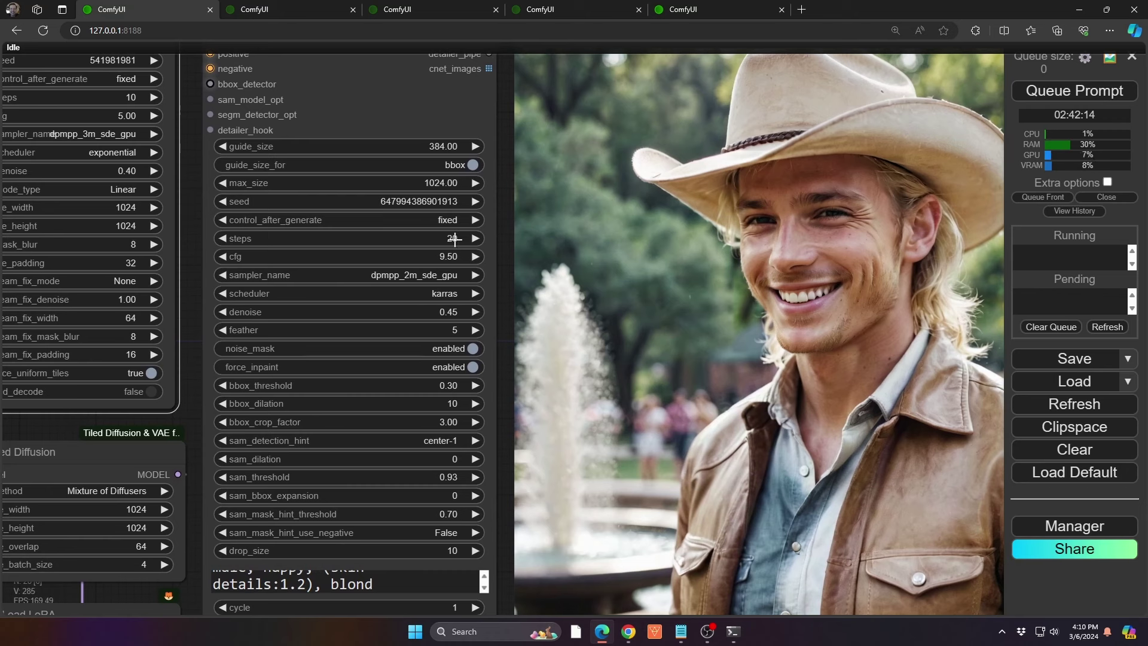
pyautogui.moveTo(455, 239); pyautogui.dragTo(450, 240)
pyautogui.scroll(-3, 454, 245)
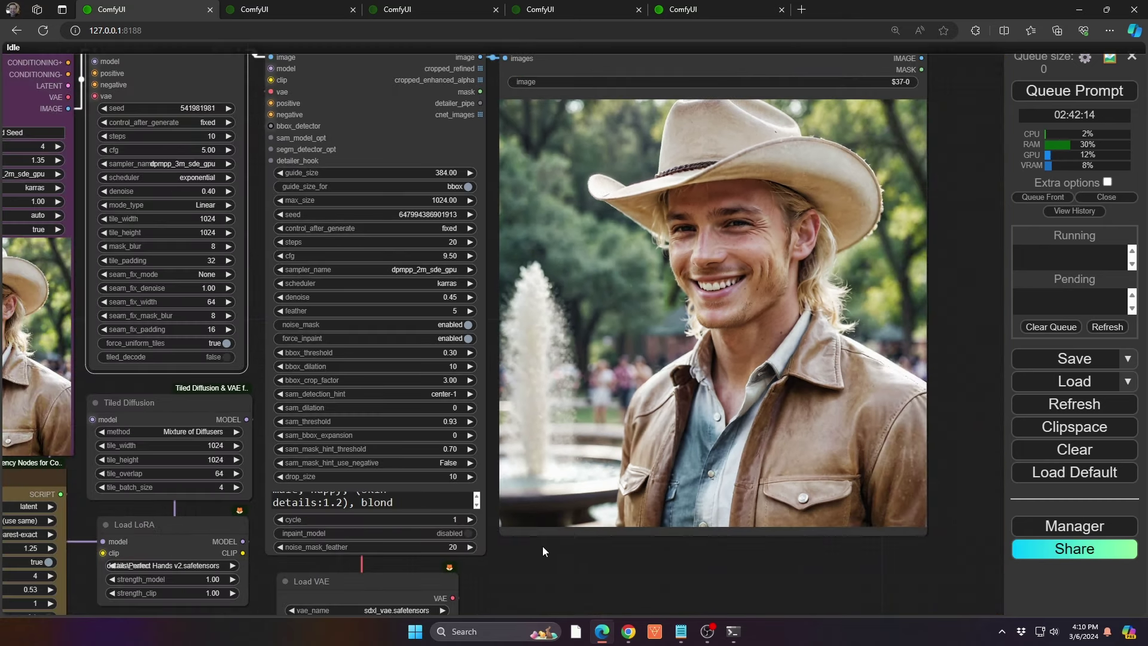
pyautogui.moveTo(543, 547); pyautogui.dragTo(726, 564)
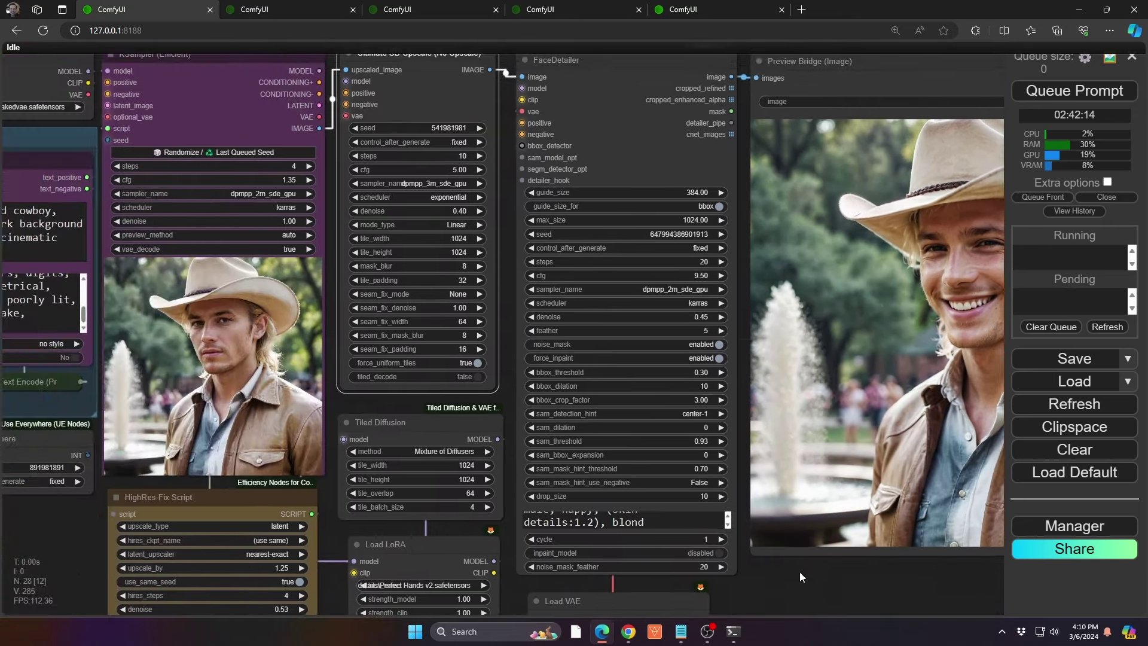
pyautogui.moveTo(805, 572); pyautogui.dragTo(959, 535)
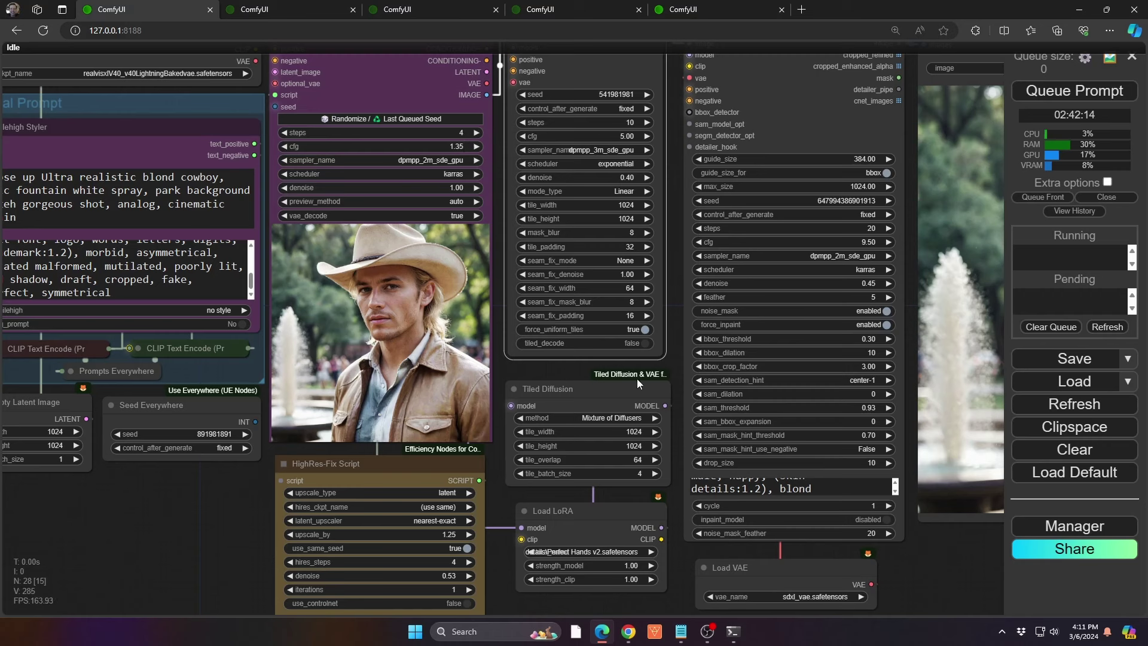
pyautogui.moveTo(676, 332); pyautogui.dragTo(611, 428)
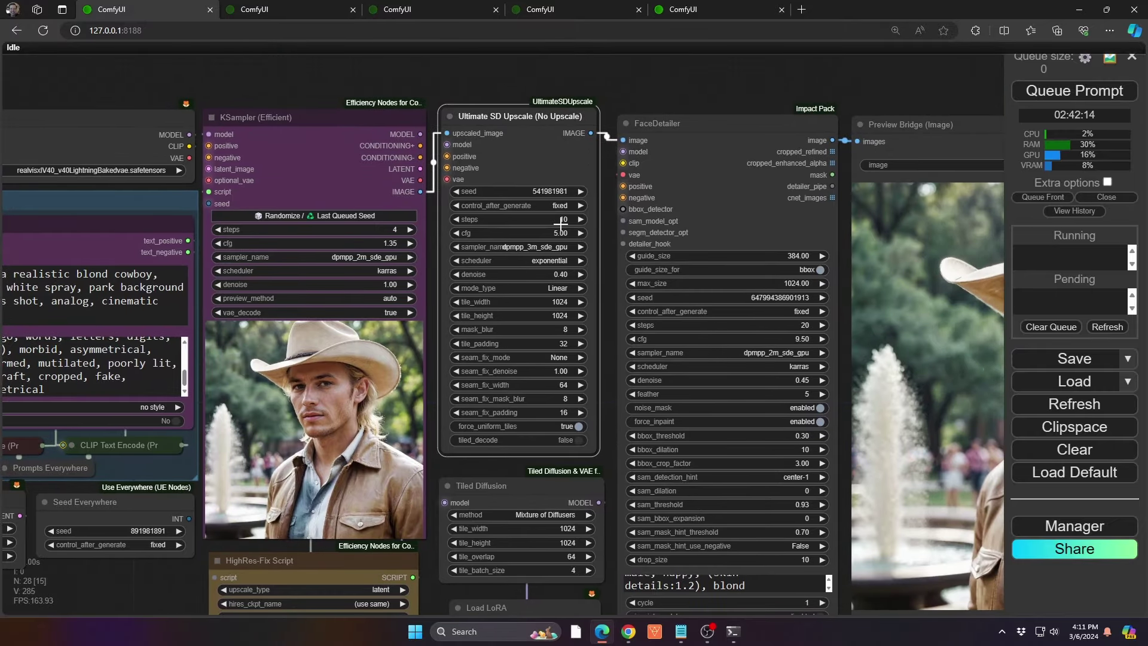
pyautogui.moveTo(562, 216); pyautogui.dragTo(604, 190)
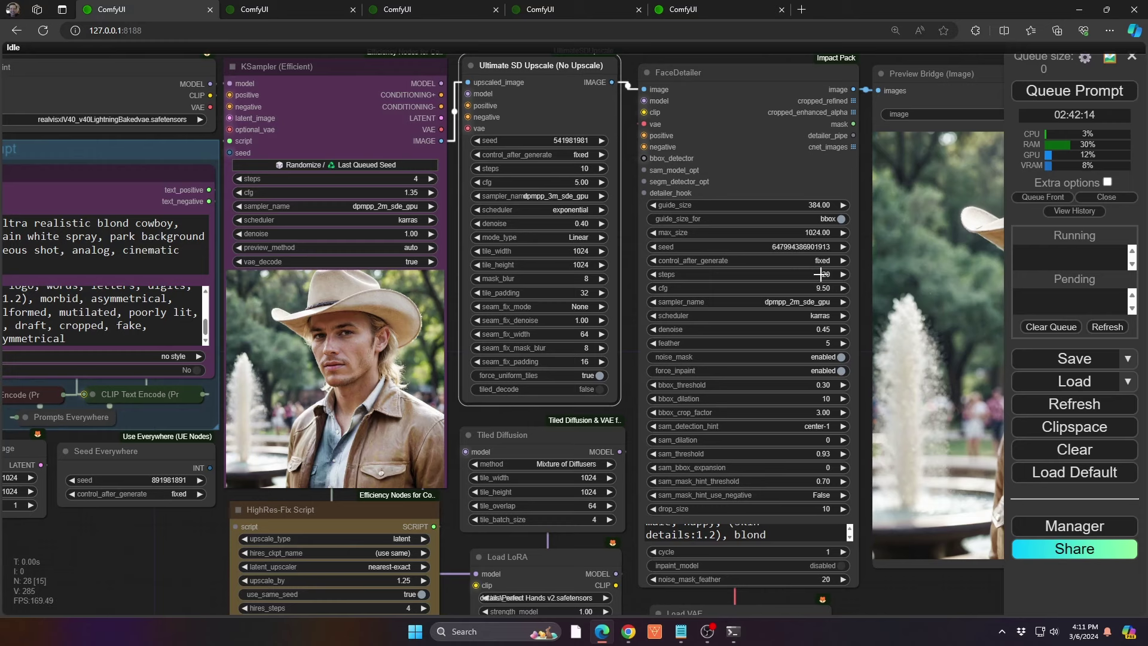
pyautogui.moveTo(913, 579); pyautogui.dragTo(612, 554)
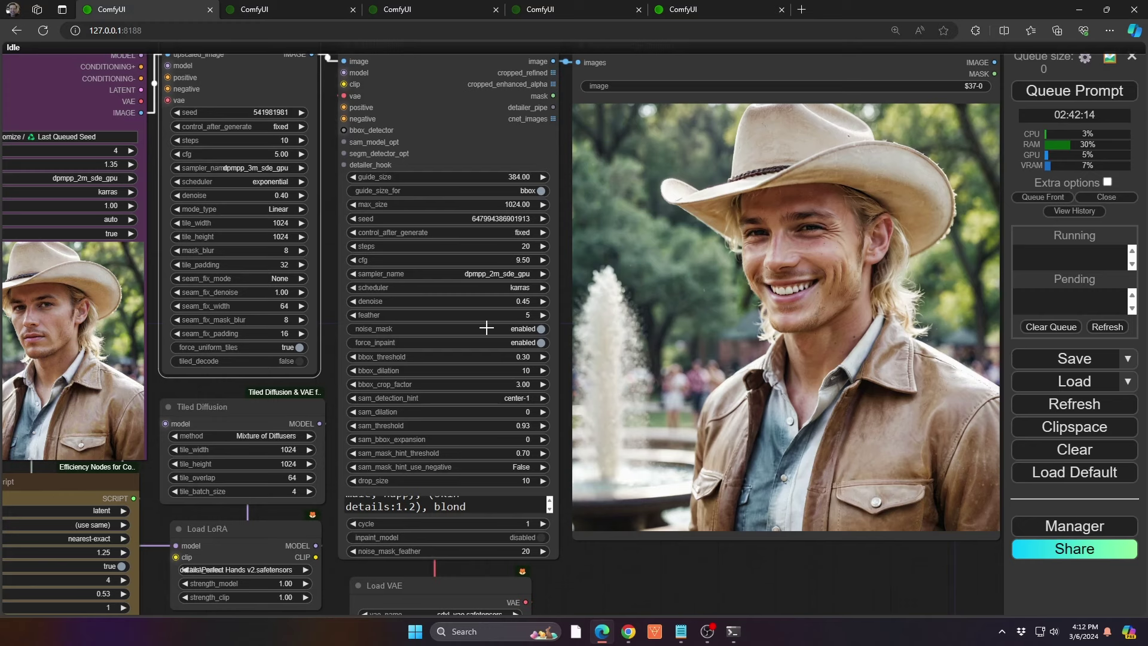
pyautogui.moveTo(627, 559); pyautogui.dragTo(583, 501)
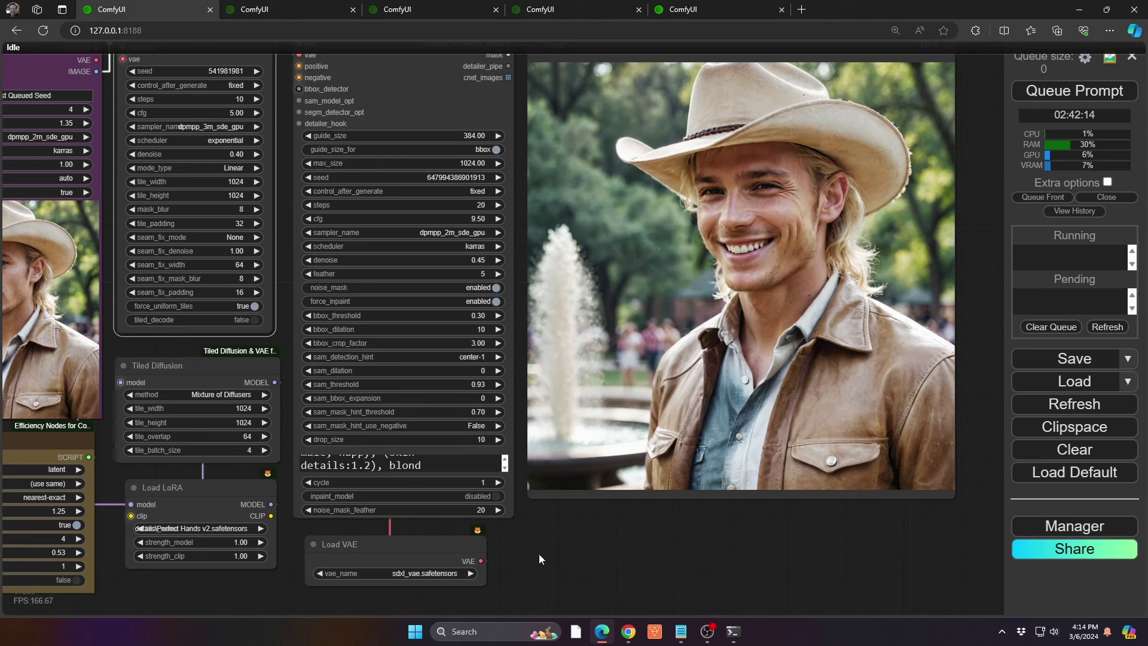
# - Lower the Load VAE node, enlarge the Detailer node, and pan to HighRes-Fix and Milehigh Styler
pyautogui.moveTo(435, 538); pyautogui.dragTo(438, 562)
pyautogui.moveTo(512, 517)
pyautogui.mouseDown()
pyautogui.moveTo(516, 547)
pyautogui.moveTo(508, 540)
pyautogui.mouseUp()
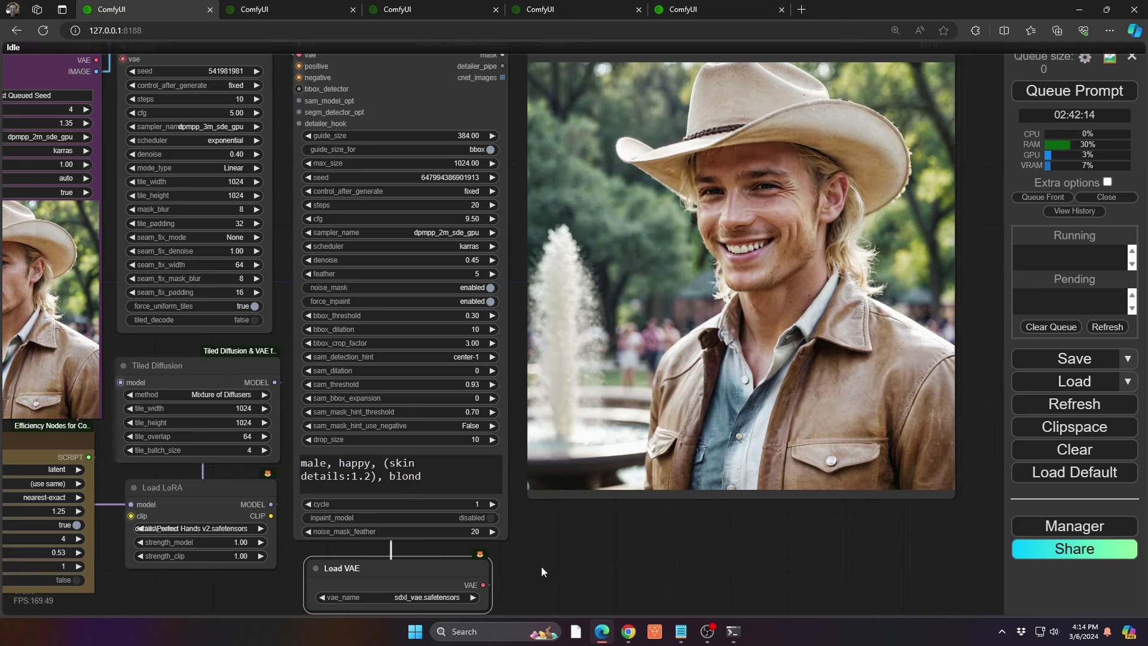
pyautogui.moveTo(540, 555); pyautogui.dragTo(675, 556)
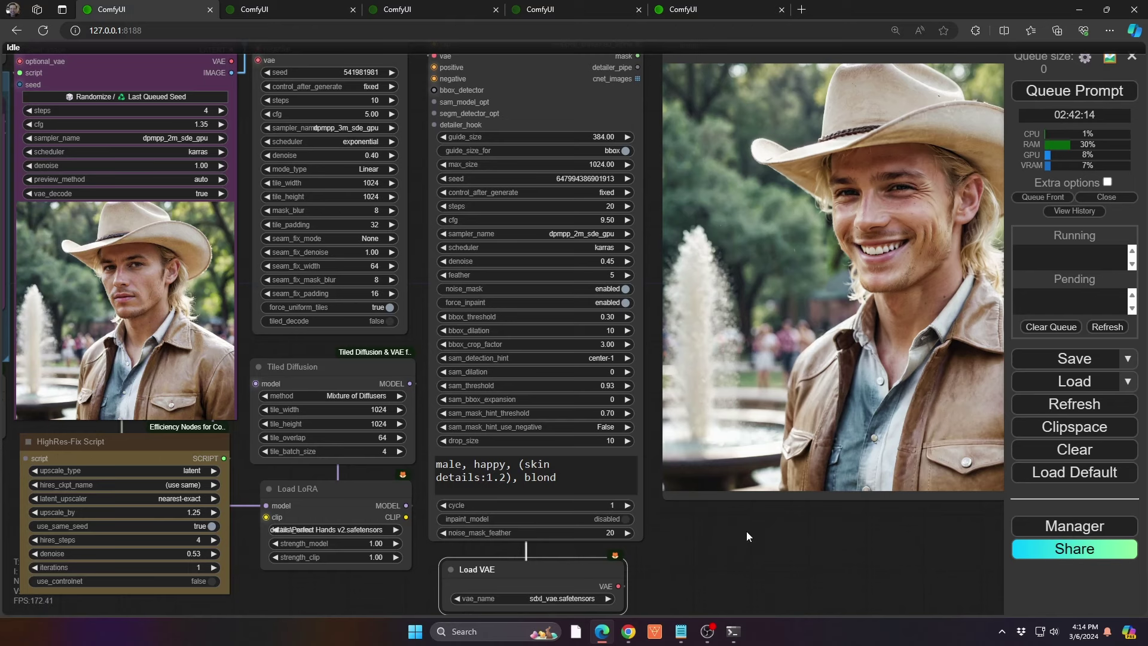
pyautogui.moveTo(688, 570); pyautogui.dragTo(1064, 552)
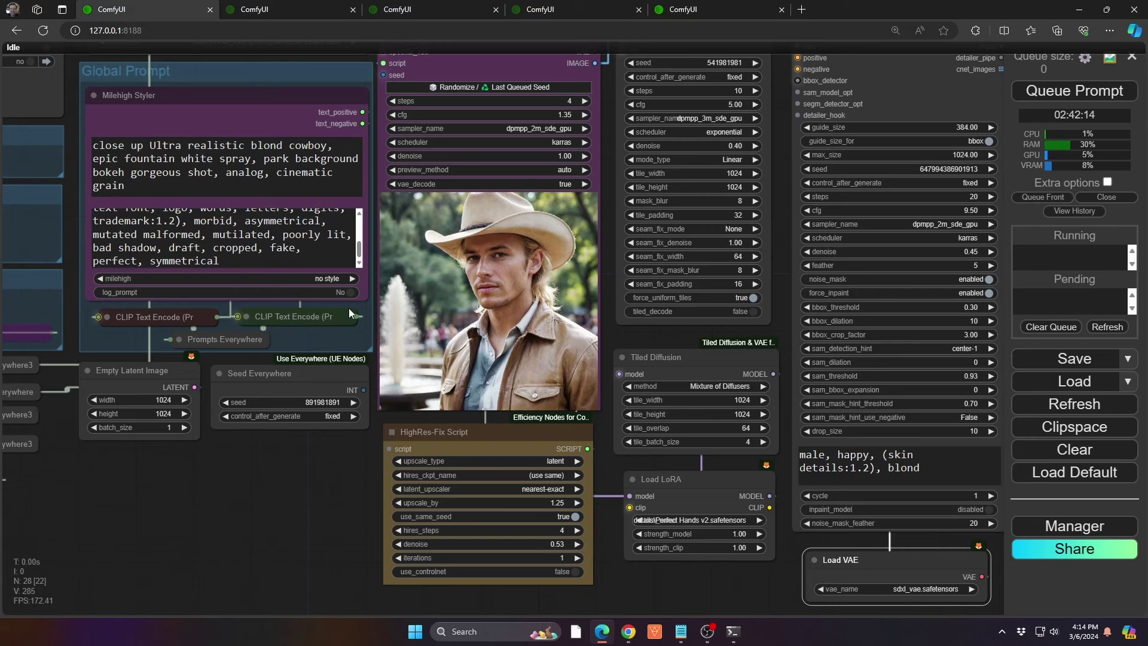
# - Pan back to FaceDetailer and its cowboy preview, then switch to the LIGHTNING W/LORA OPTIMIZED FLOW tab
pyautogui.moveTo(683, 573); pyautogui.dragTo(107, 556)
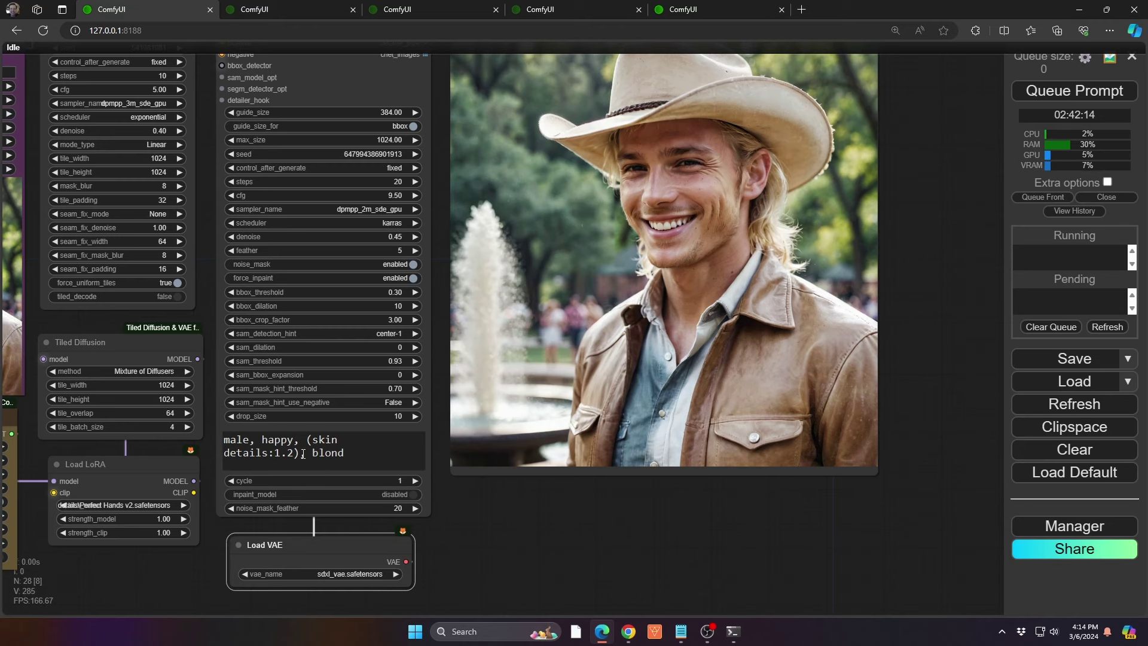
pyautogui.moveTo(629, 498); pyautogui.dragTo(526, 587)
pyautogui.scroll(-2, 580, 347)
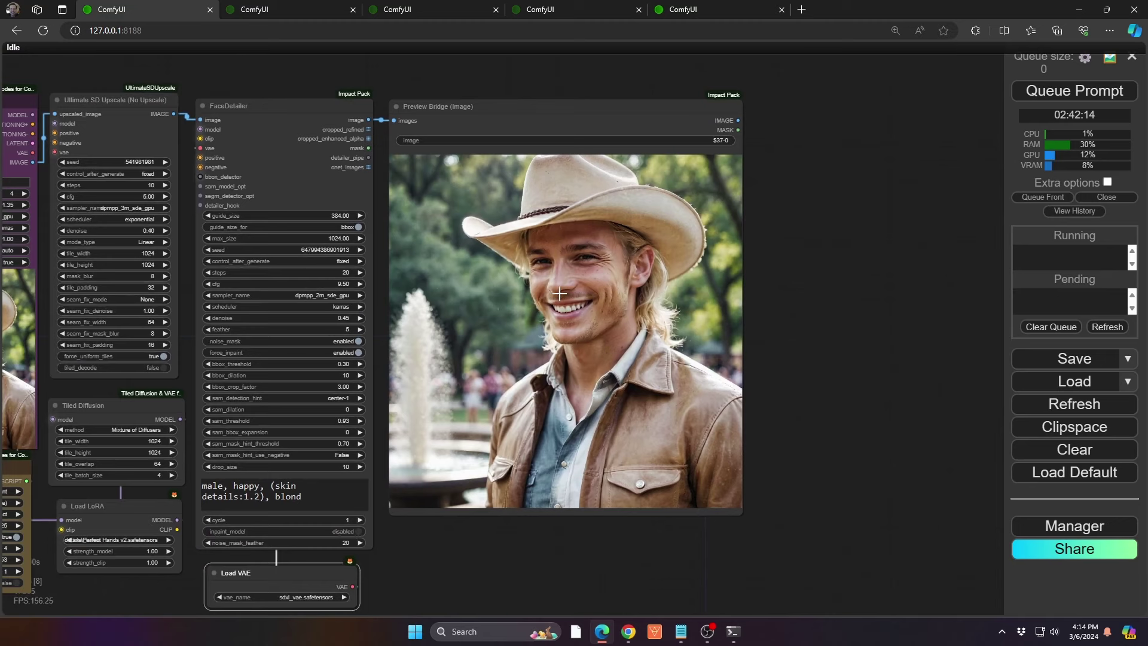
pyautogui.hotkey('ctrl', 'Tab')
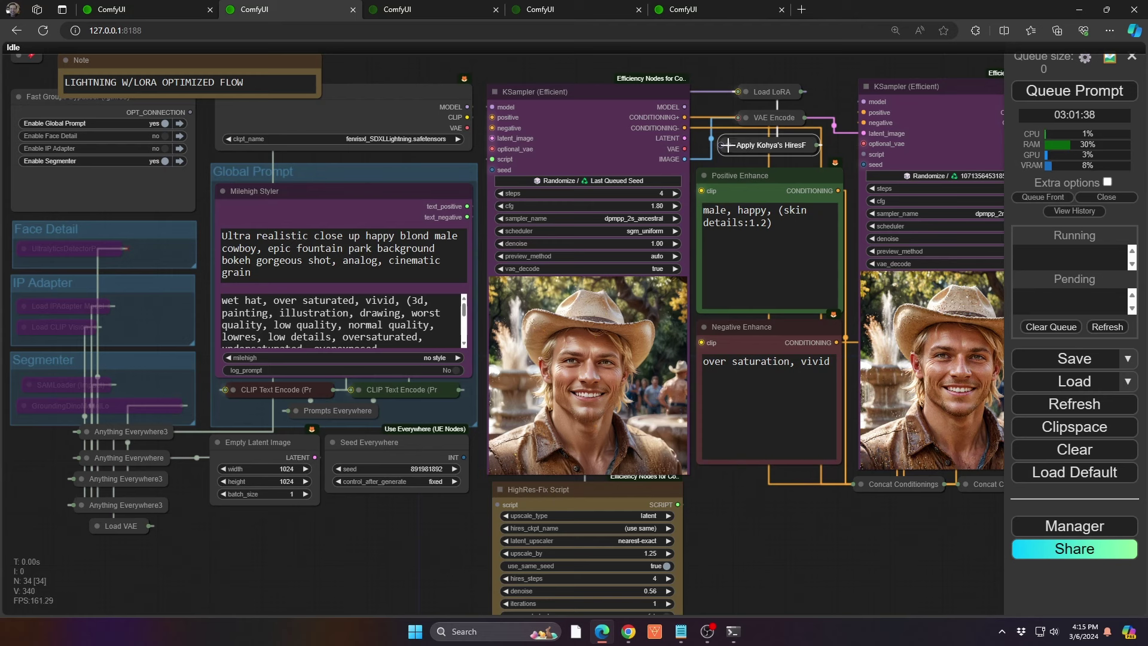
pyautogui.click(746, 91)
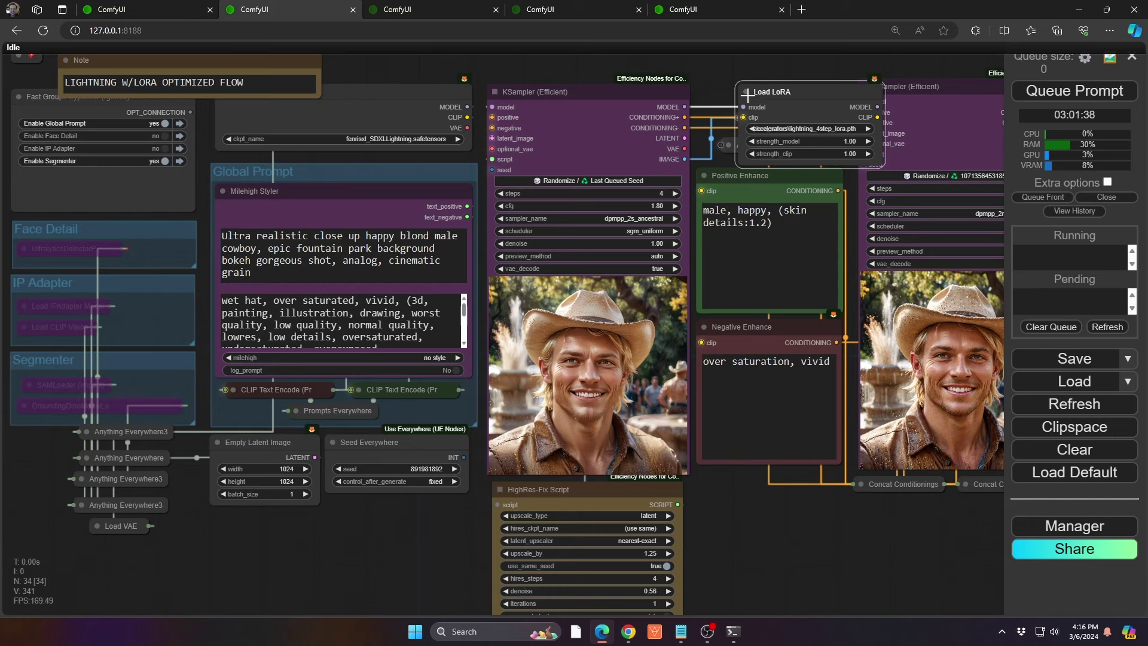
pyautogui.click(747, 95)
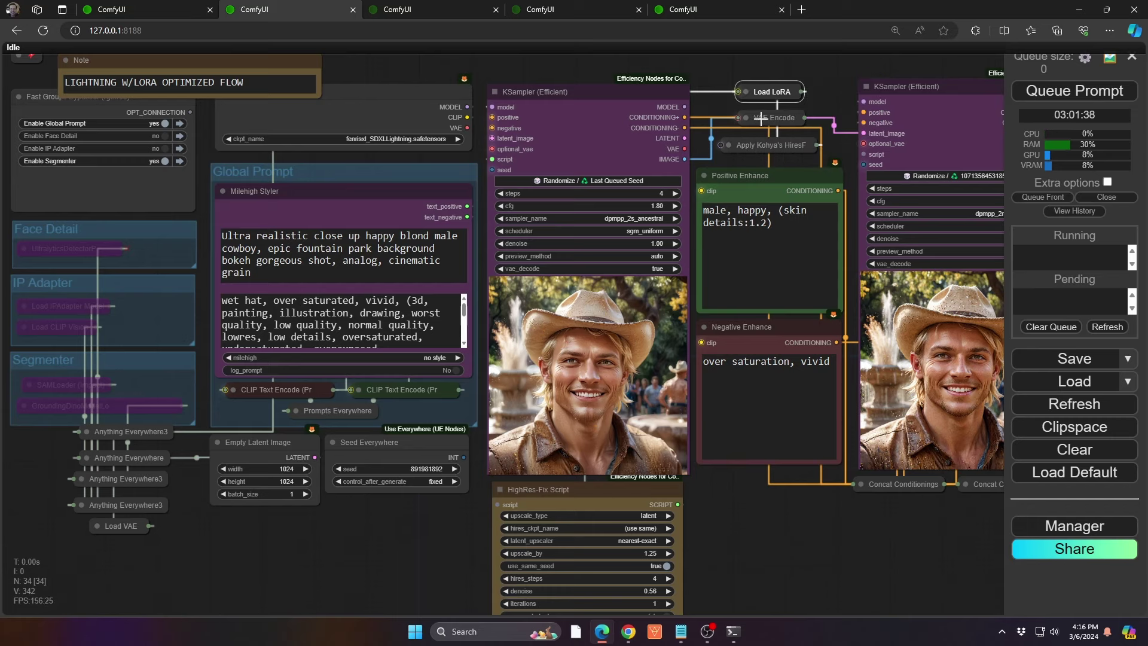
pyautogui.scroll(4, 773, 164)
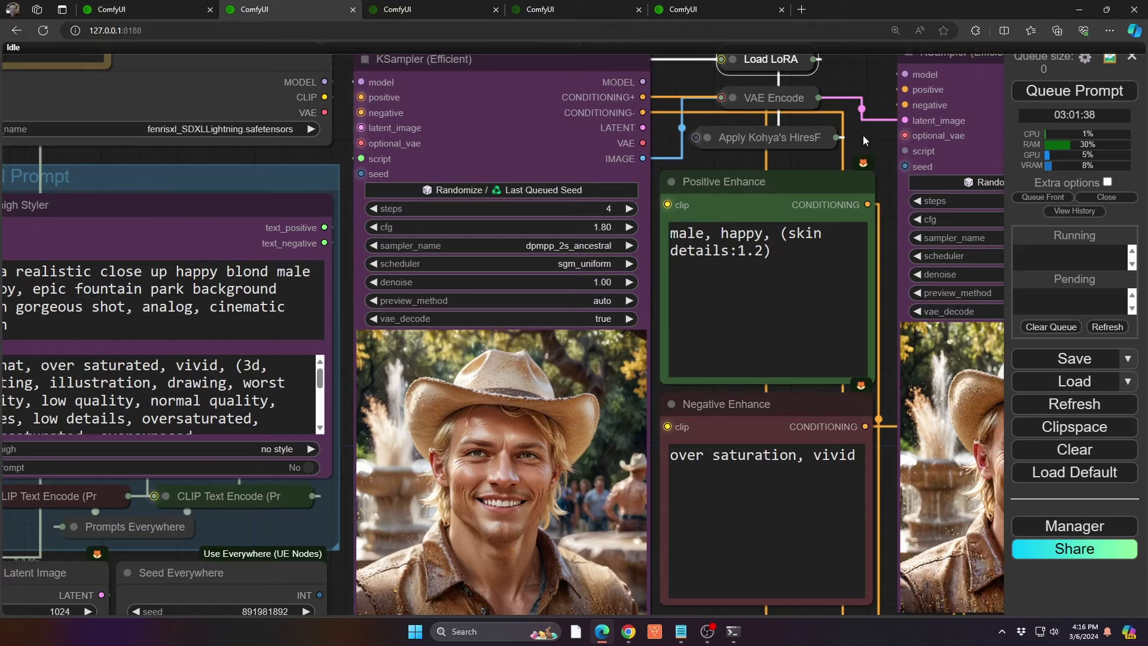
pyautogui.moveTo(863, 135); pyautogui.dragTo(796, 184)
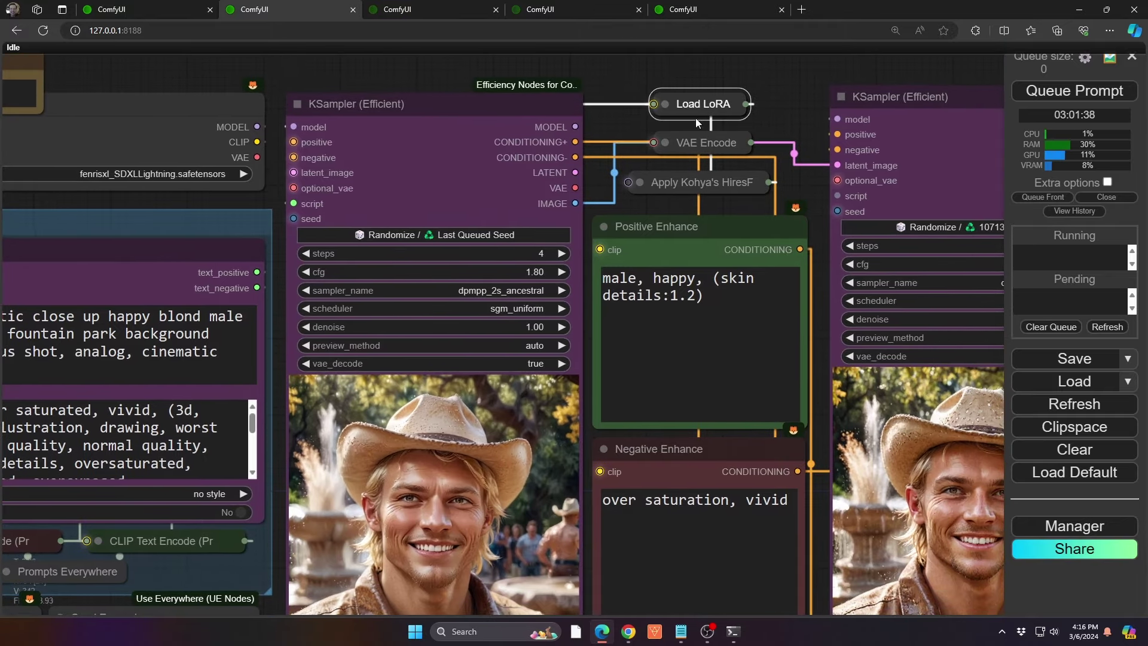
pyautogui.click(666, 104)
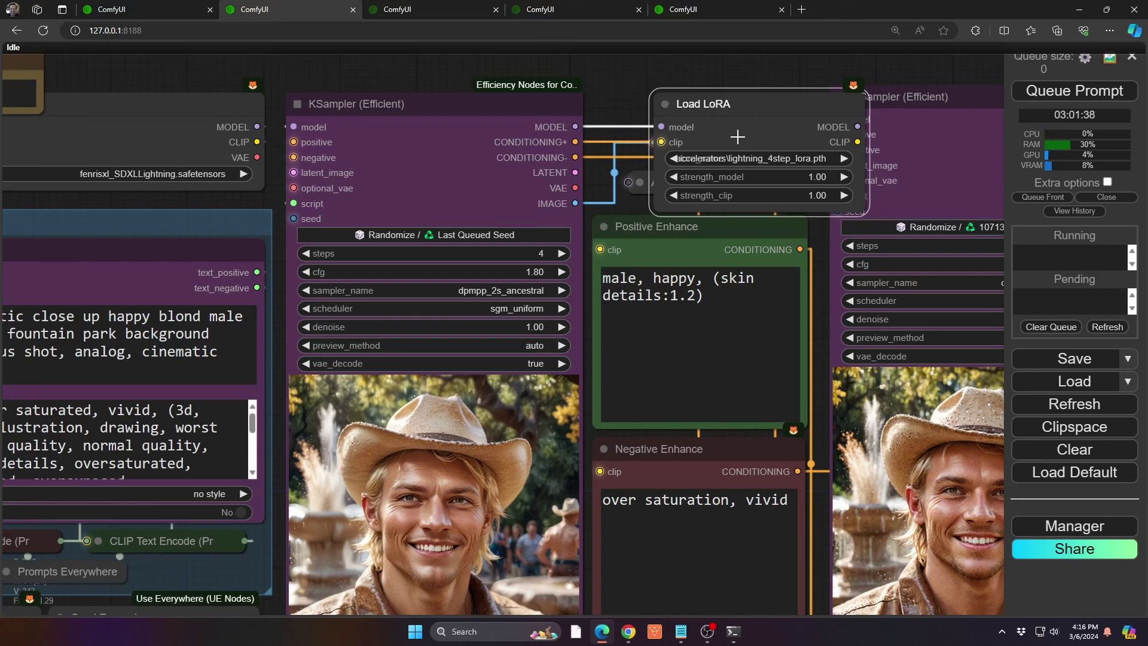
pyautogui.click(666, 104)
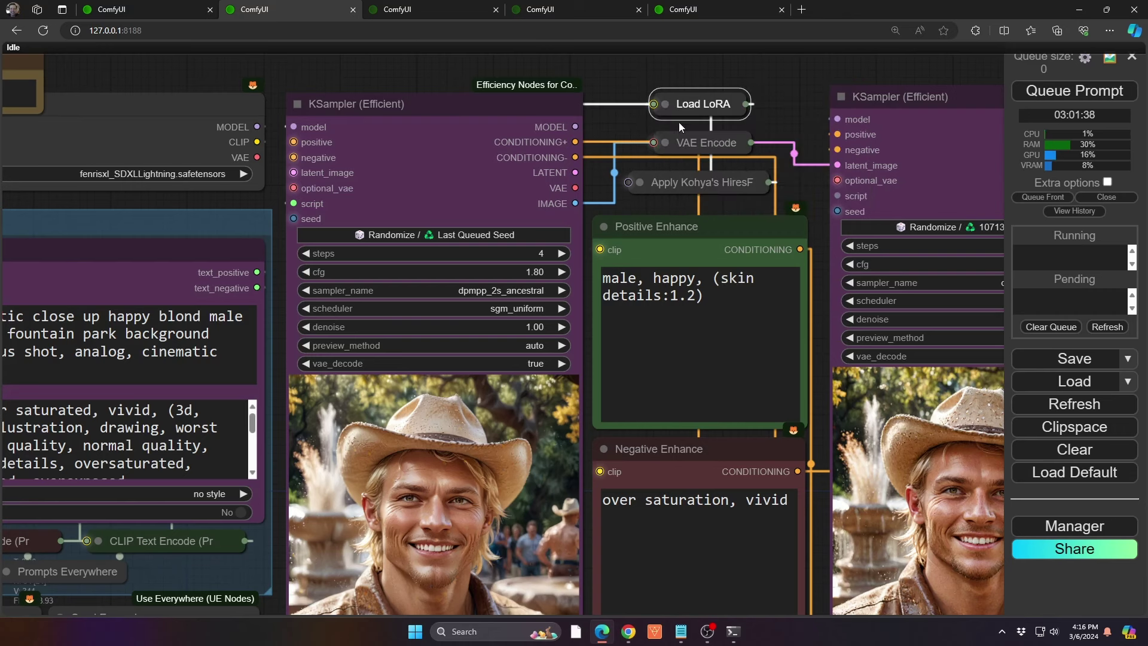
pyautogui.click(640, 182)
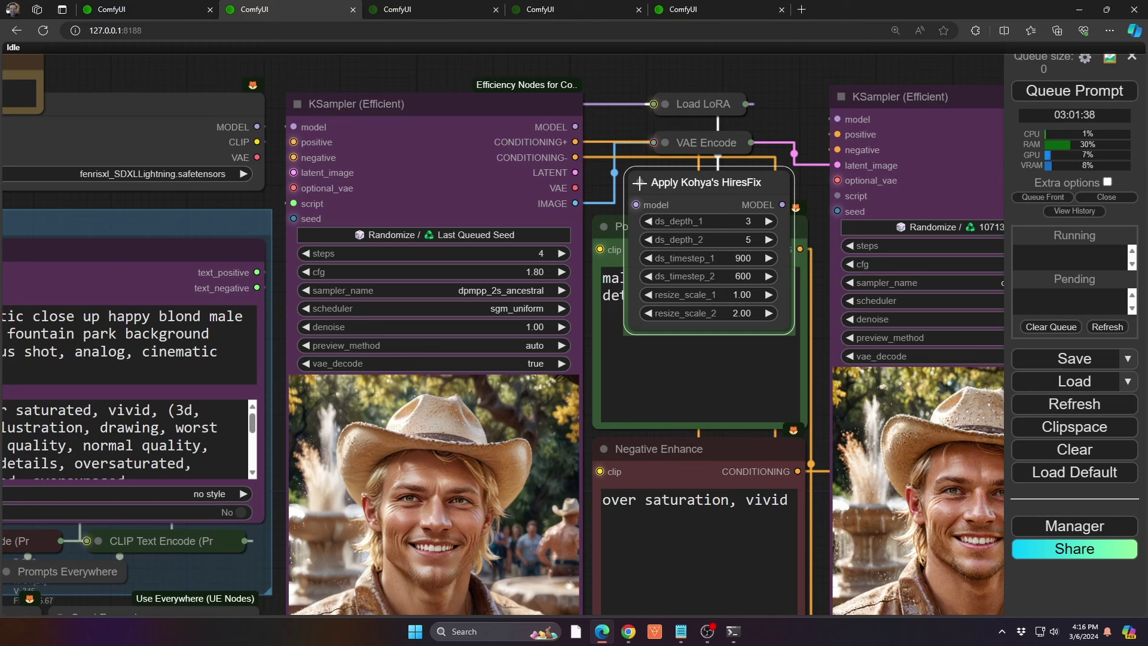
pyautogui.click(640, 182)
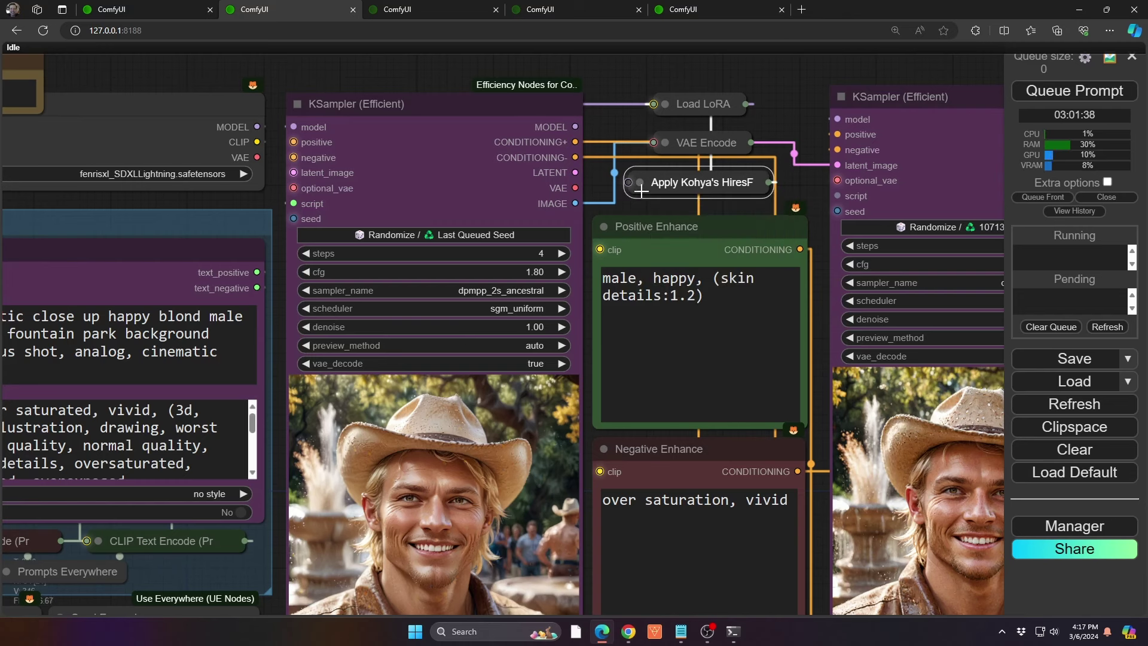
pyautogui.moveTo(617, 209); pyautogui.dragTo(638, 73)
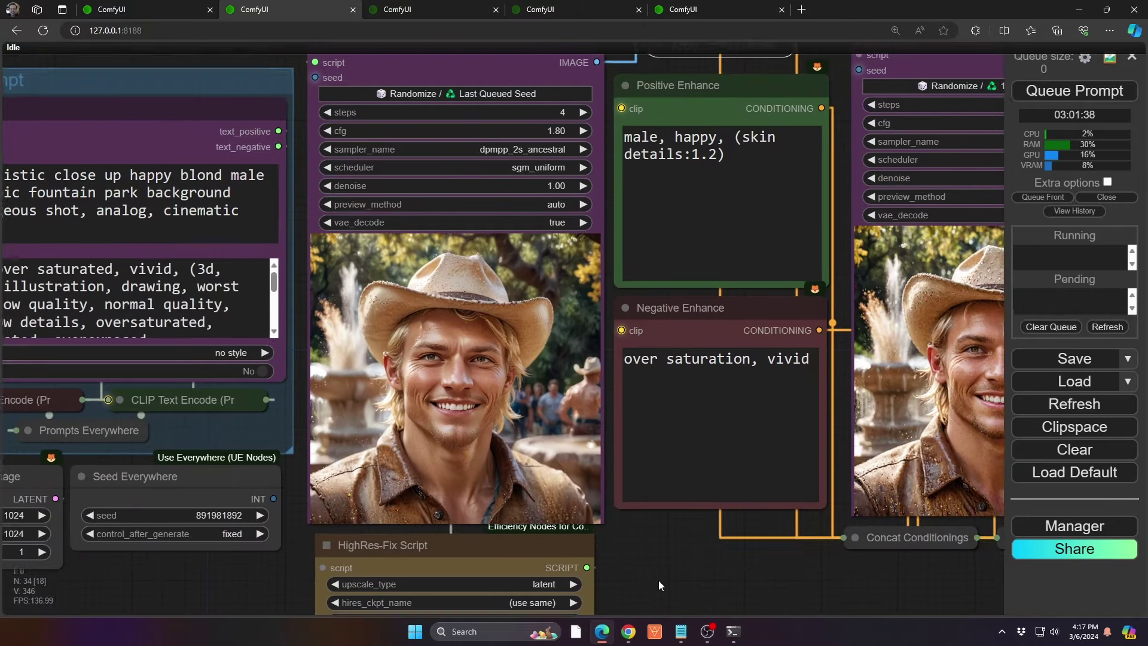
pyautogui.moveTo(658, 580); pyautogui.dragTo(808, 639)
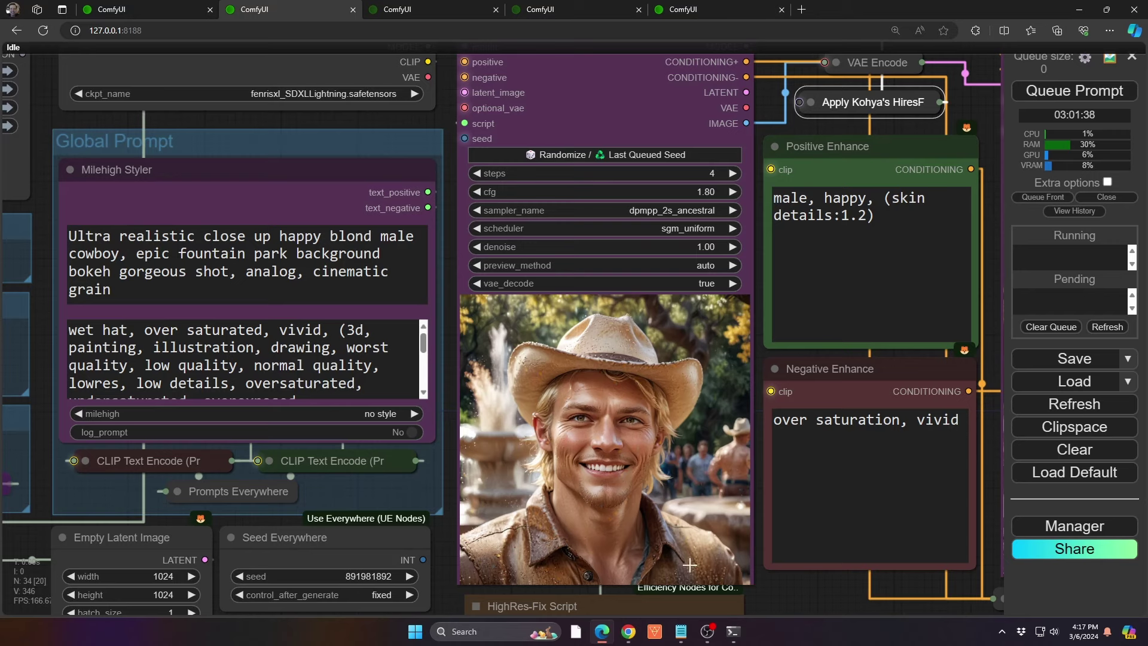
pyautogui.moveTo(801, 596); pyautogui.dragTo(628, 491)
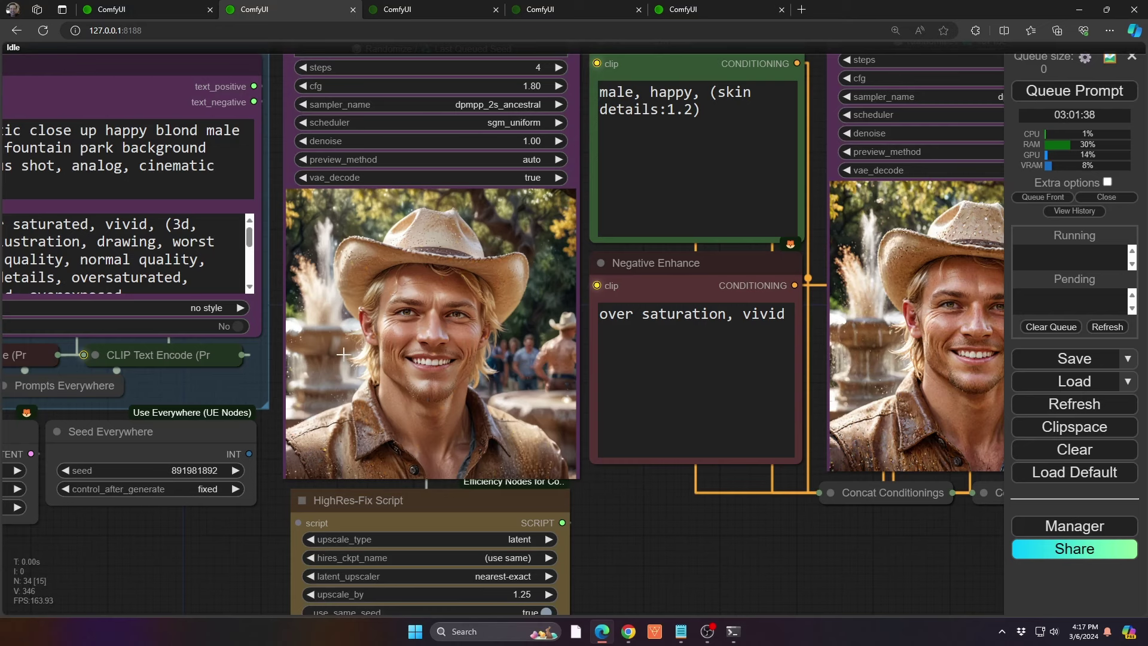
pyautogui.moveTo(648, 553); pyautogui.dragTo(632, 458)
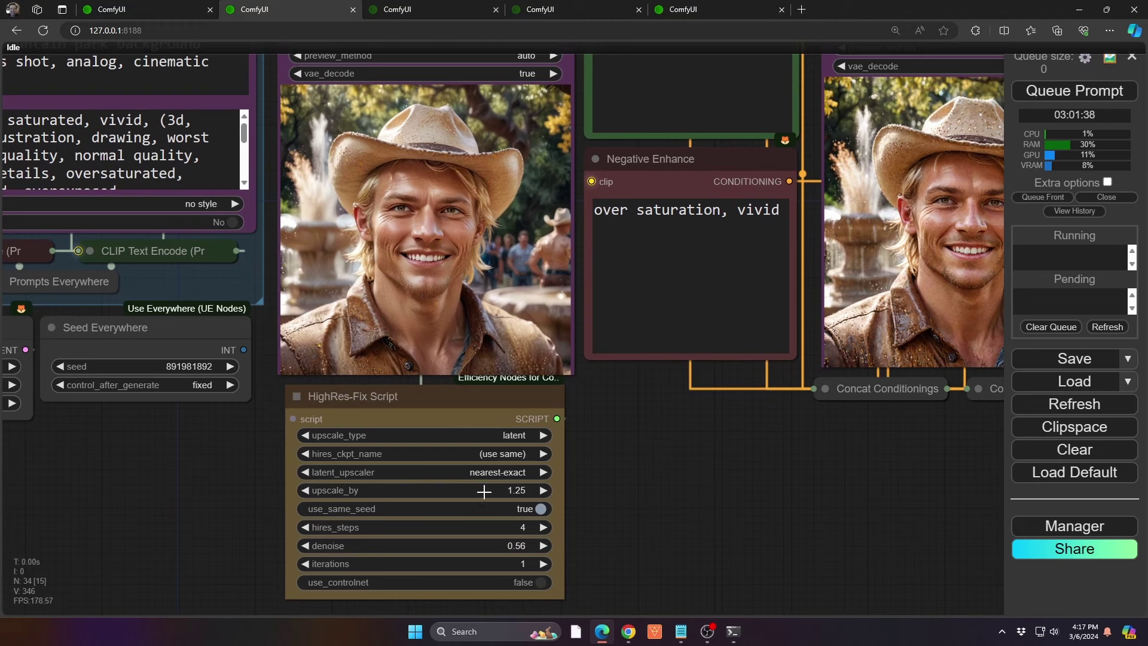
pyautogui.moveTo(812, 469); pyautogui.dragTo(562, 593)
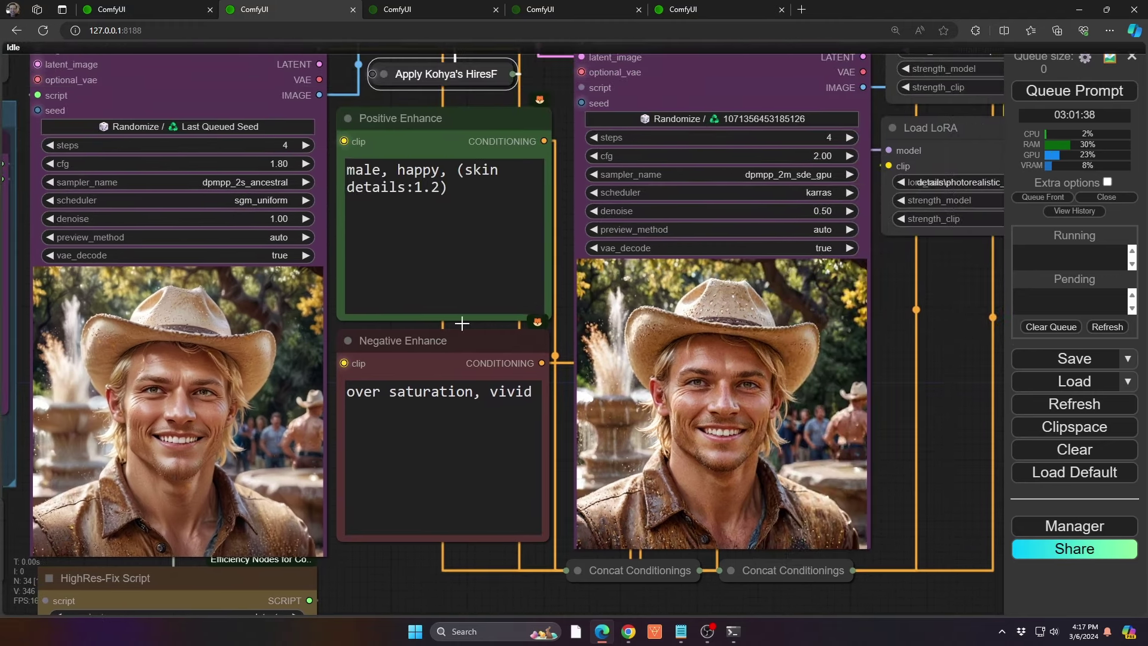
pyautogui.moveTo(540, 98); pyautogui.dragTo(469, 107)
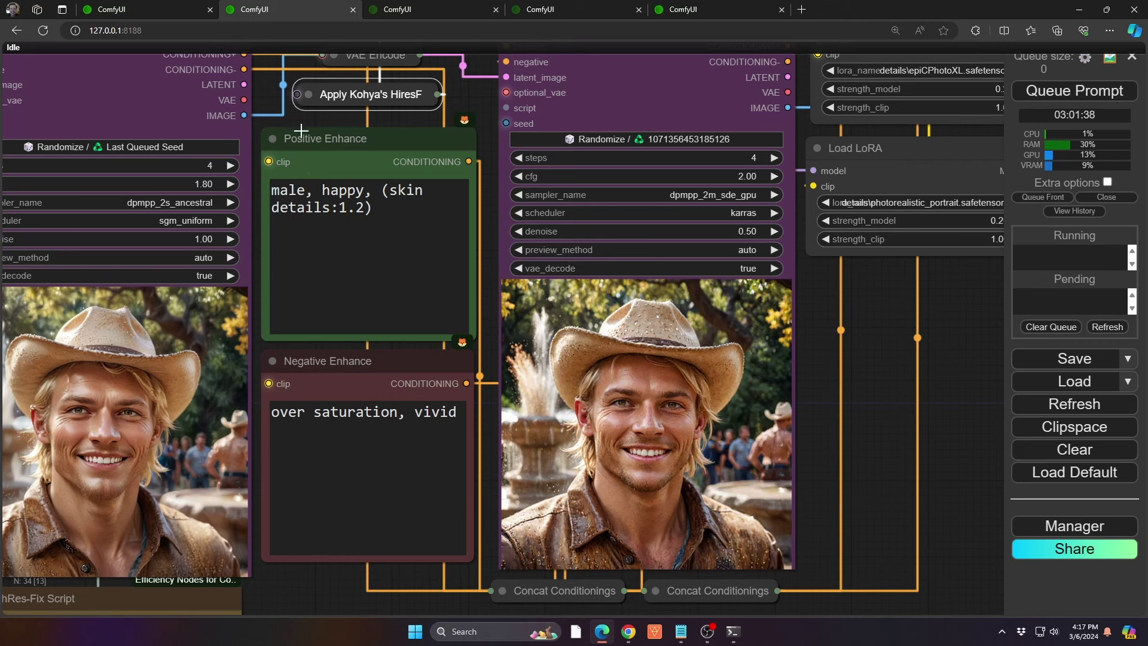
pyautogui.click(503, 591)
pyautogui.moveTo(414, 604); pyautogui.dragTo(408, 483)
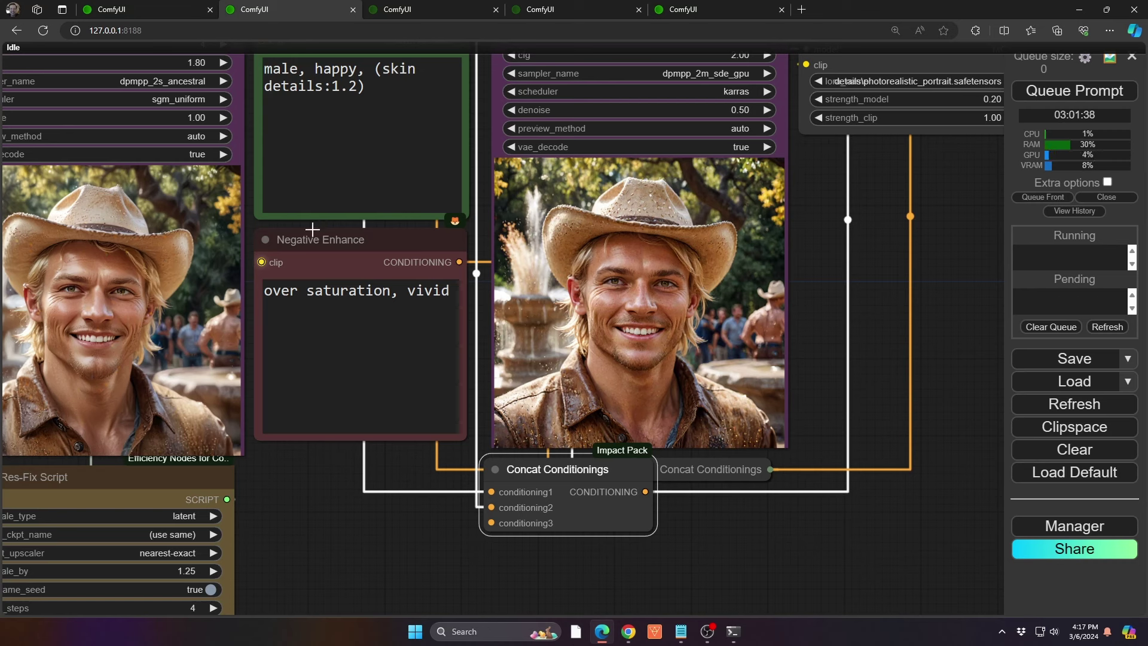
pyautogui.moveTo(300, 484); pyautogui.dragTo(317, 561)
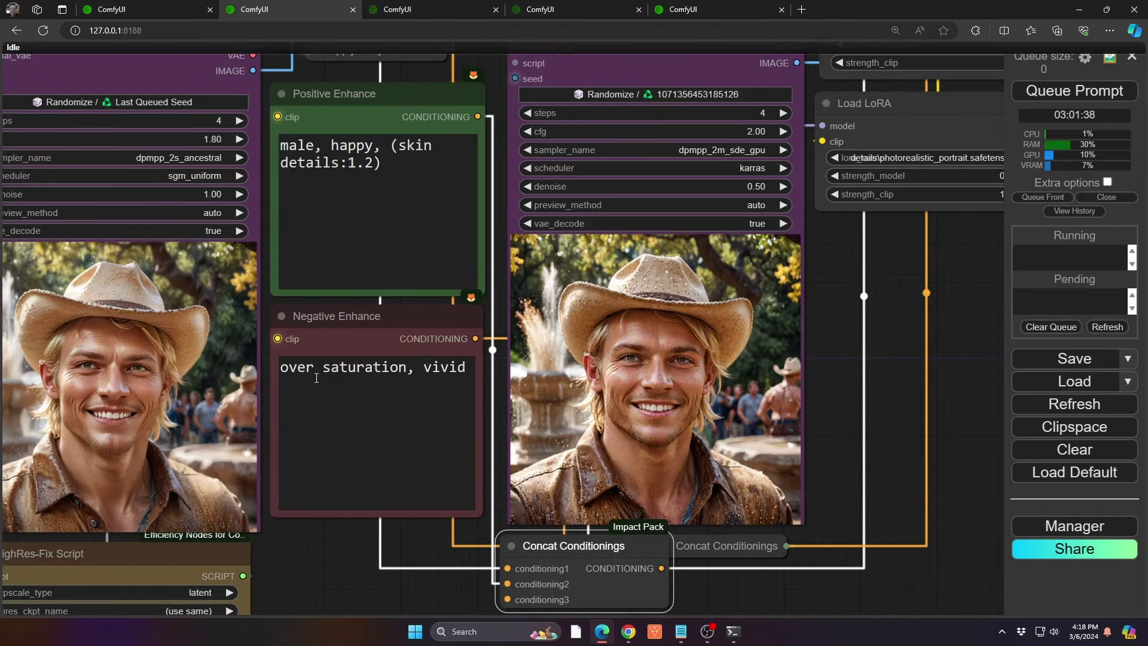
pyautogui.click(282, 94)
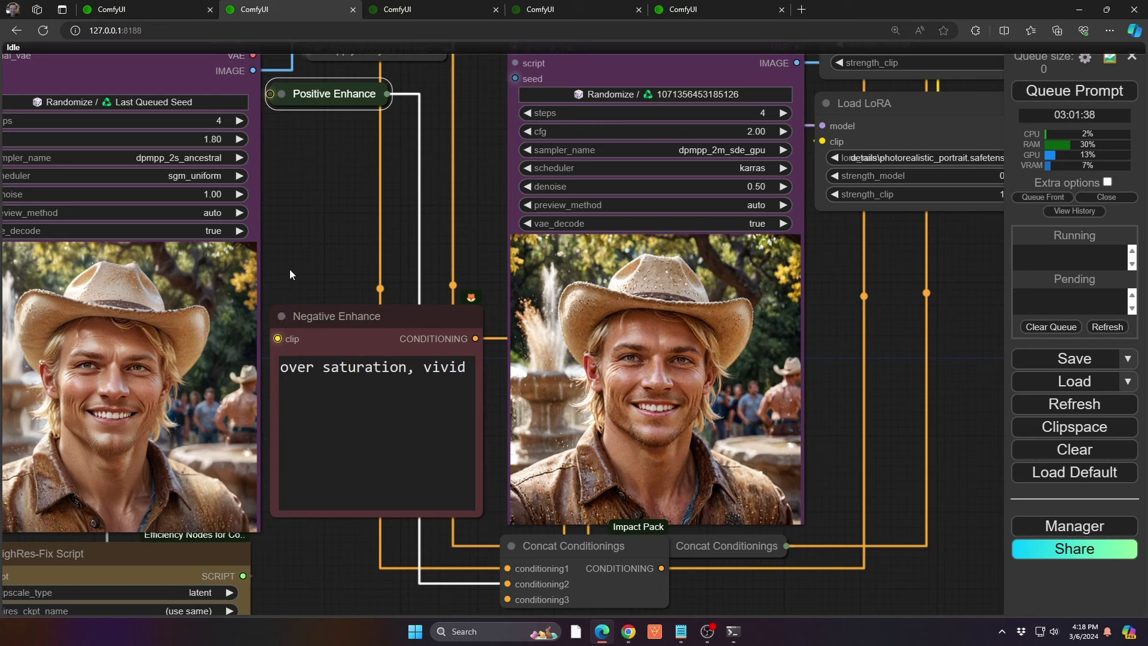
pyautogui.click(281, 93)
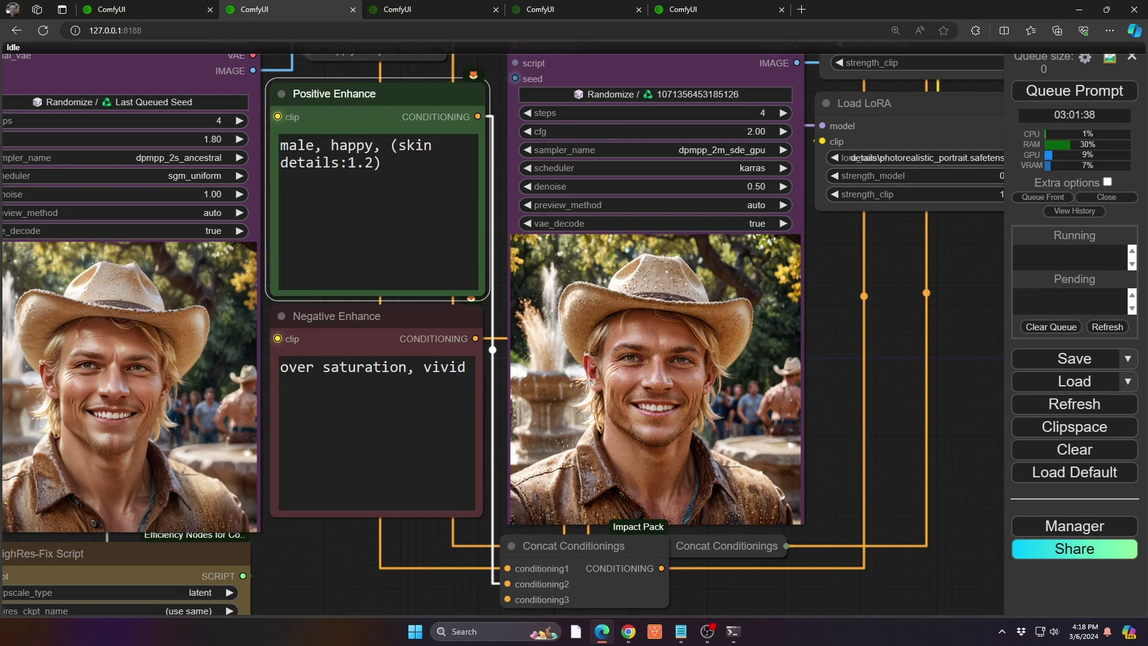
pyautogui.click(511, 545)
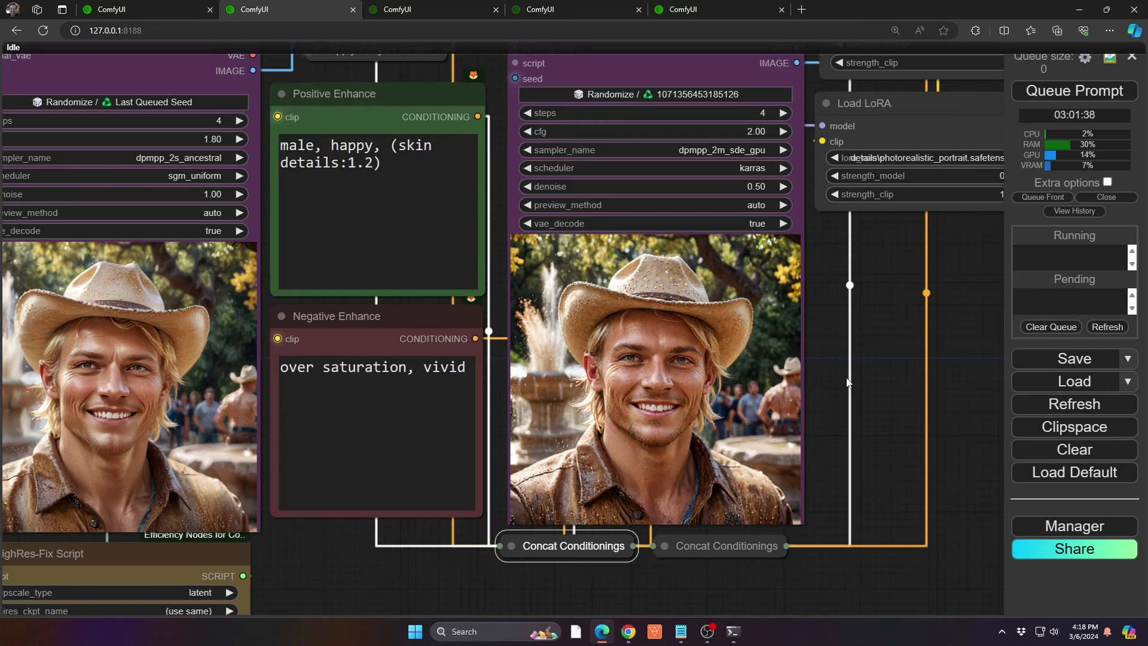
pyautogui.moveTo(885, 350); pyautogui.dragTo(717, 448)
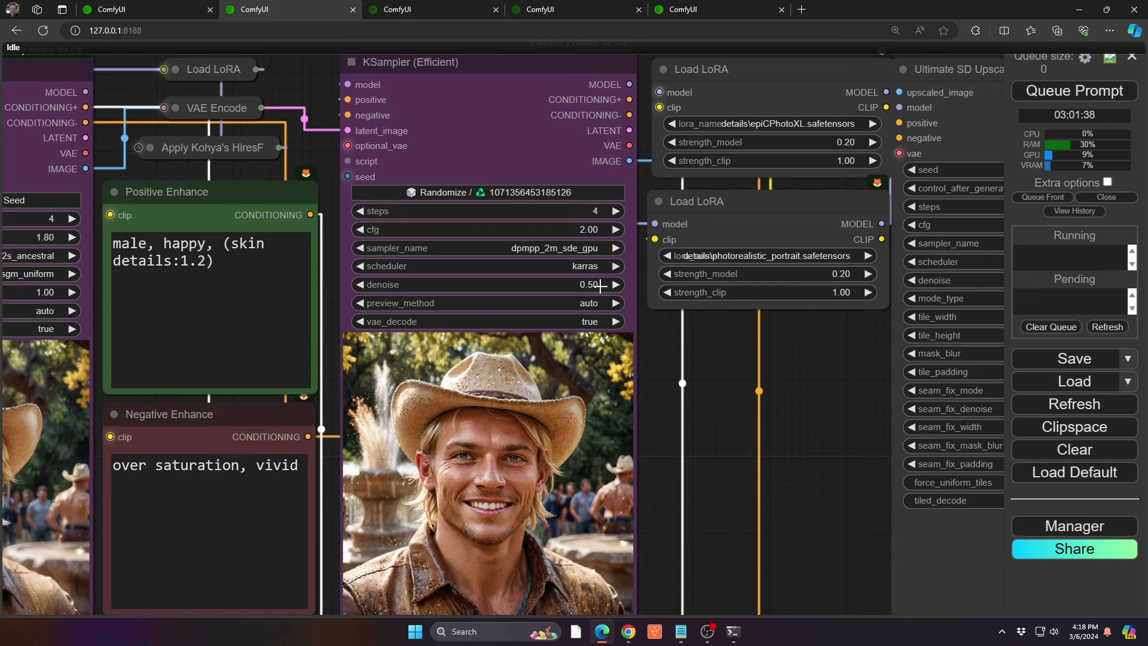
# - Pan past the KSampler and both Load LoRA nodes to Ultimate SD Upscale and its upscaled cowboy preview
pyautogui.scroll(-4, 693, 374)
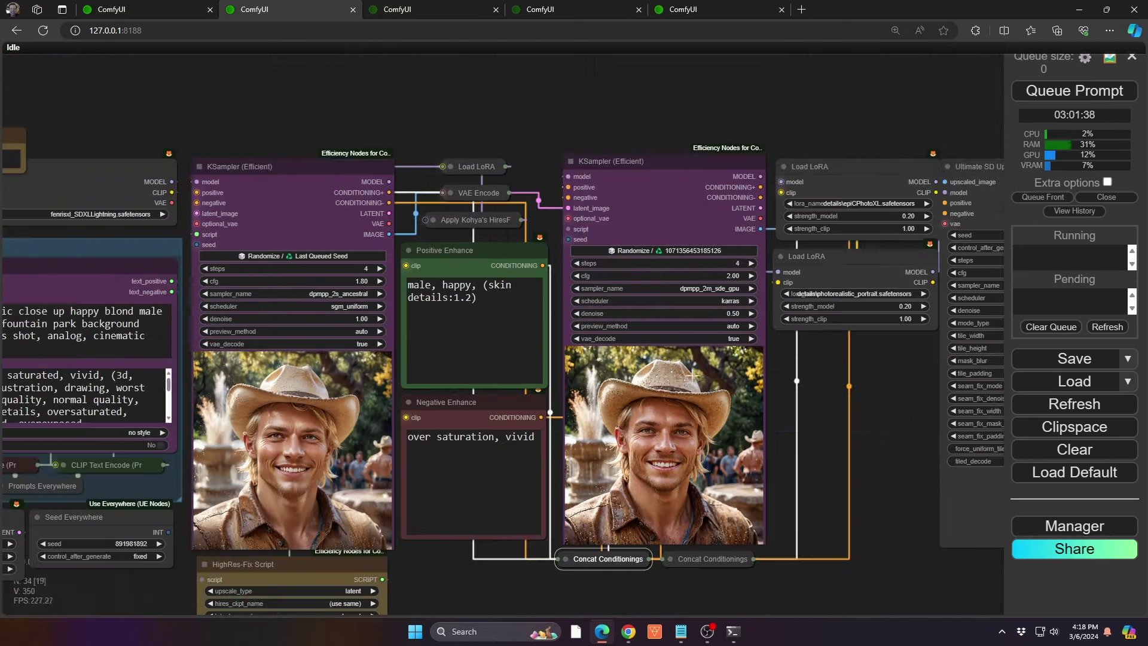
pyautogui.moveTo(868, 413); pyautogui.dragTo(576, 412)
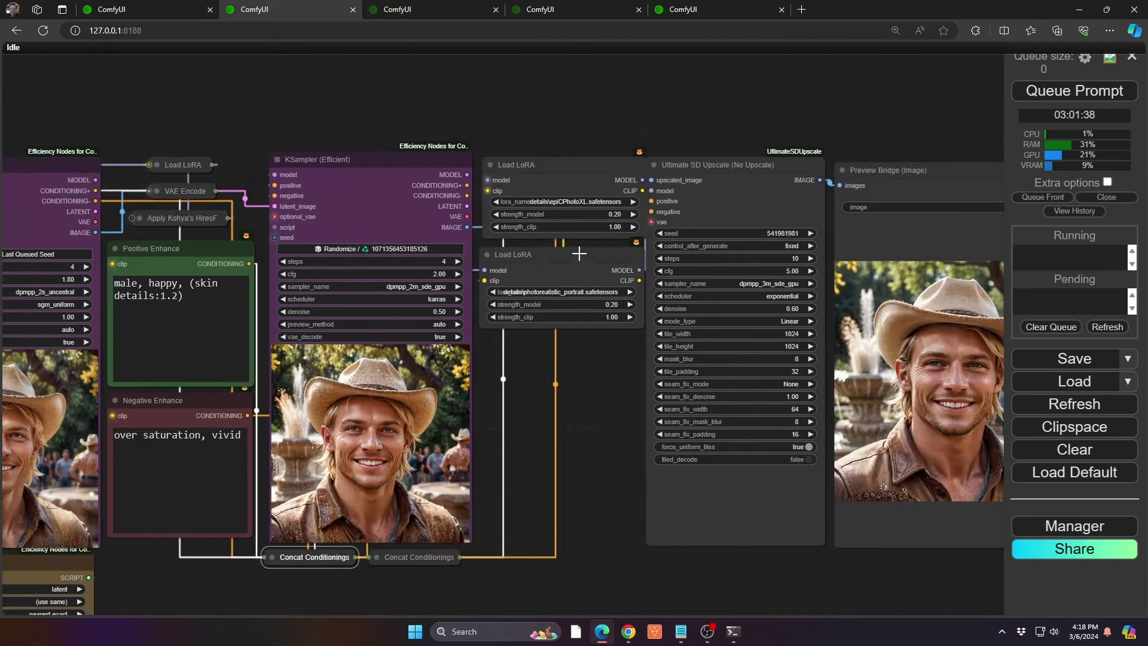
pyautogui.scroll(5, 579, 247)
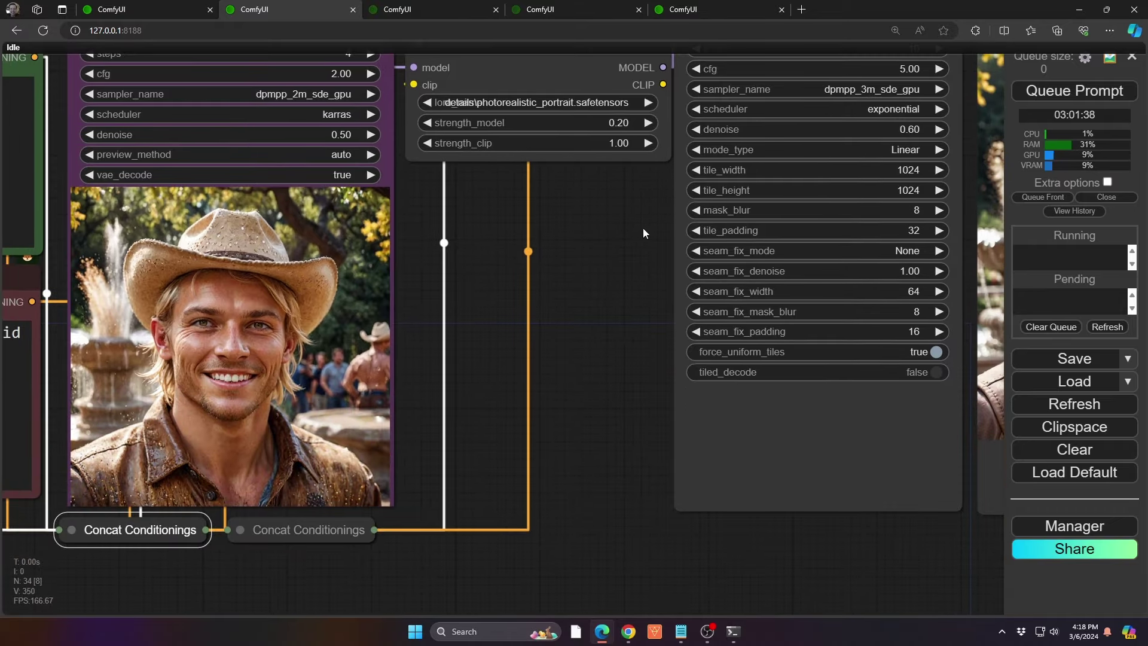
pyautogui.moveTo(600, 193); pyautogui.dragTo(666, 371)
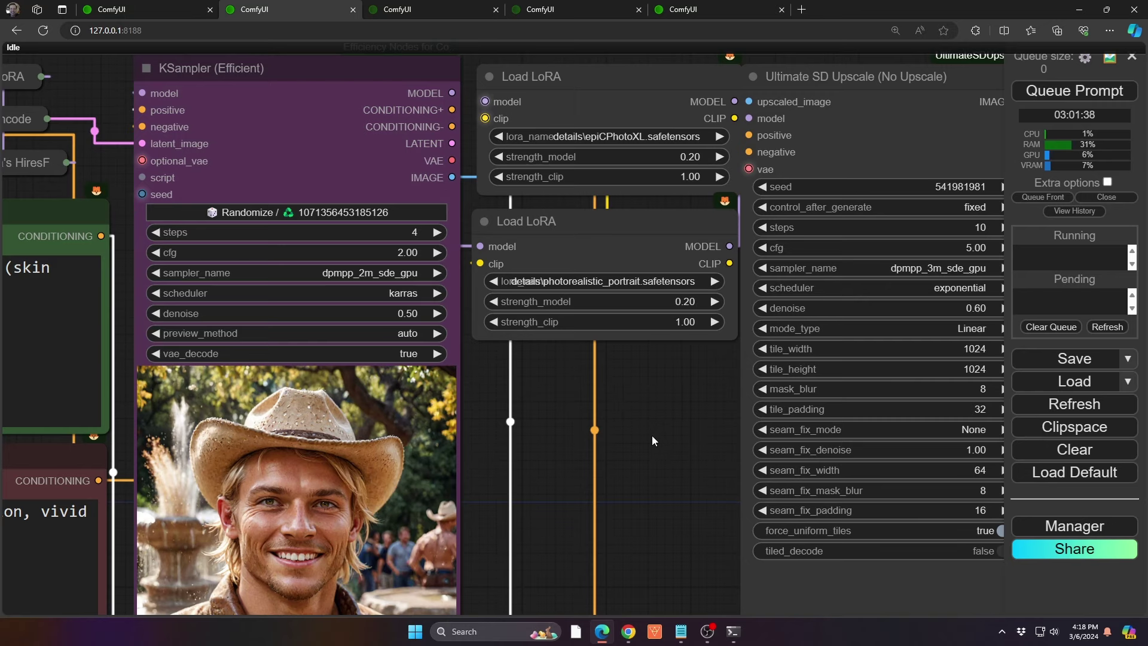
pyautogui.moveTo(652, 435); pyautogui.dragTo(1033, 292)
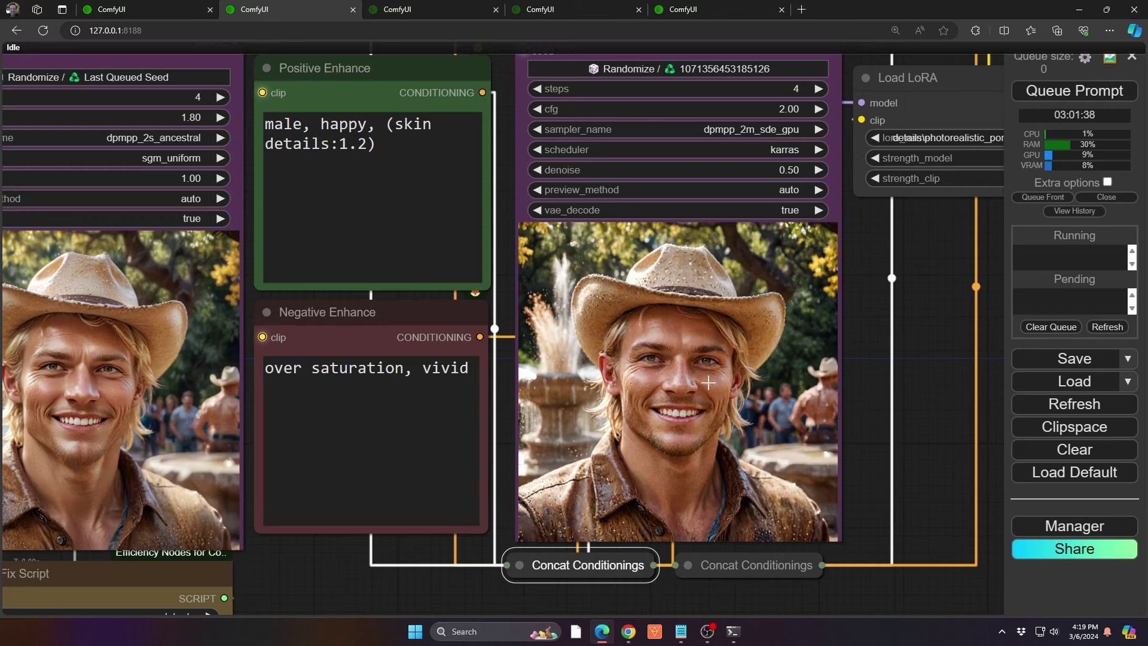
pyautogui.moveTo(986, 373); pyautogui.dragTo(323, 622)
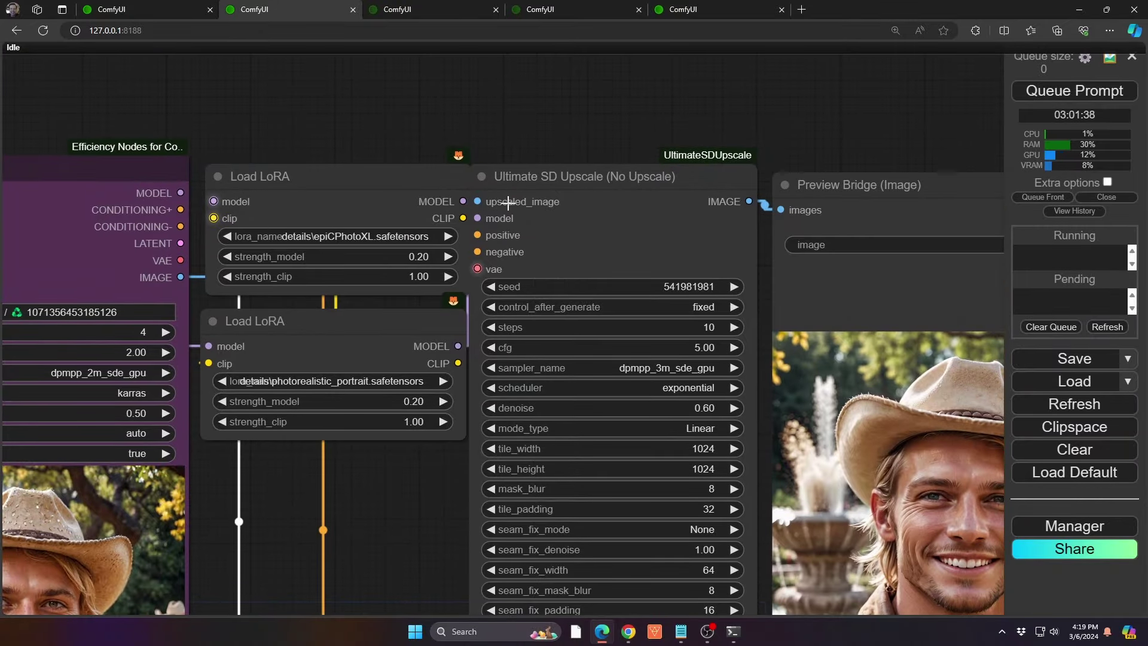
pyautogui.moveTo(436, 530); pyautogui.dragTo(124, 358)
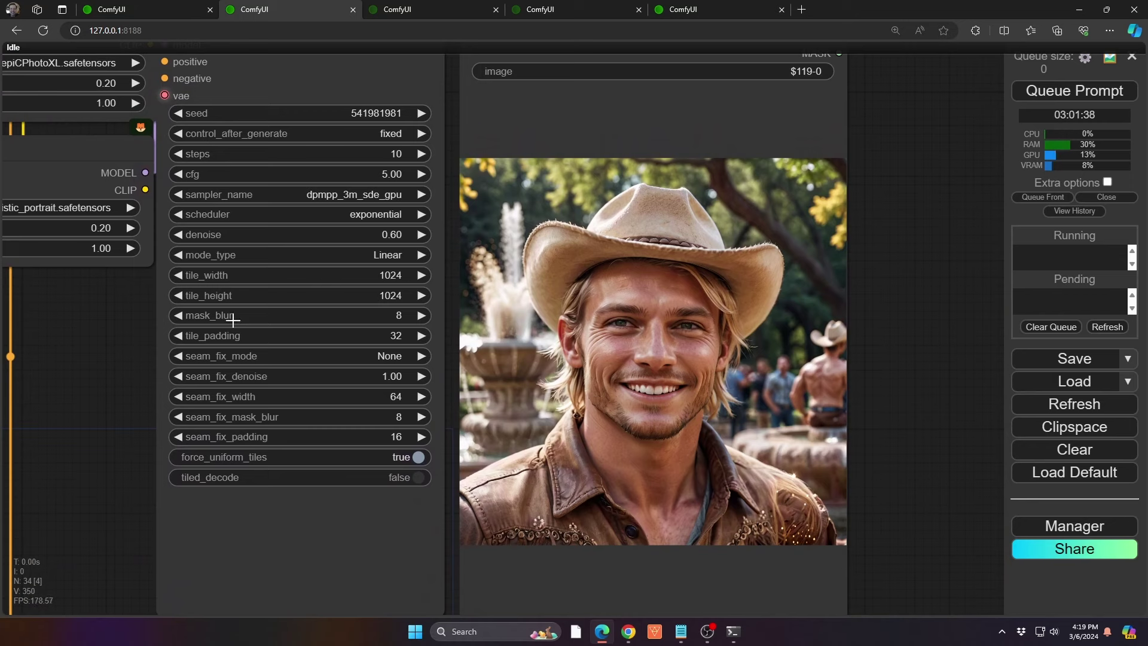
# - View the LoRA, upscaler and preview together, then Ctrl+Tab to the LAYERED DIFFUSION WITH IMG 2 IMG FINALIZATION workflow
pyautogui.moveTo(120, 301); pyautogui.dragTo(149, 360)
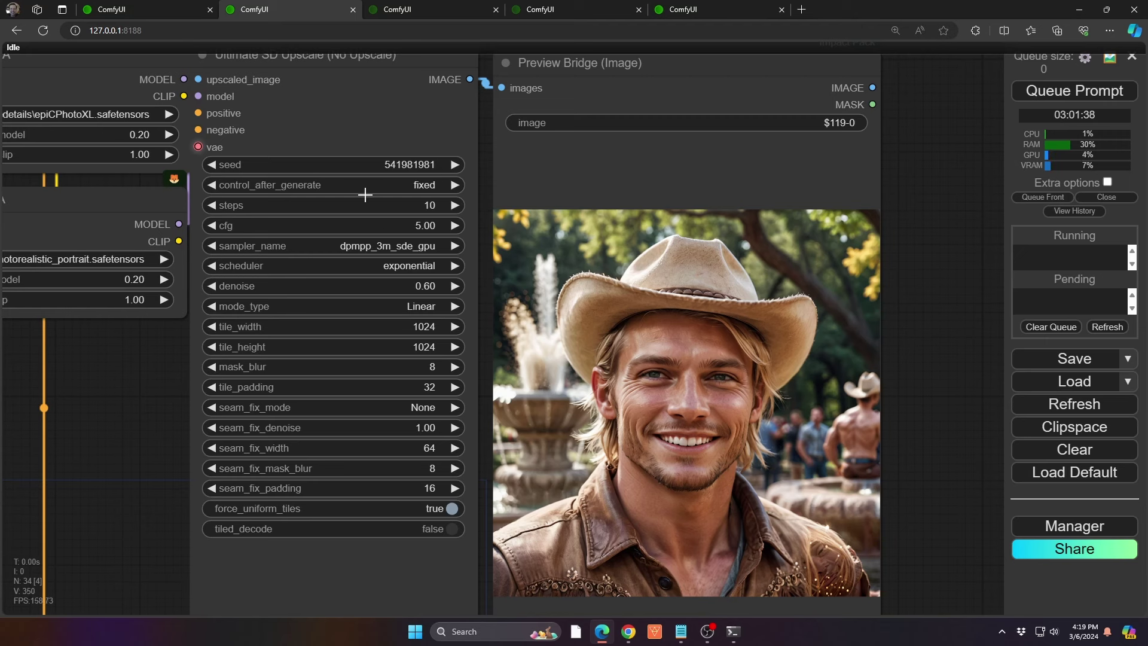
pyautogui.scroll(3, 722, 500)
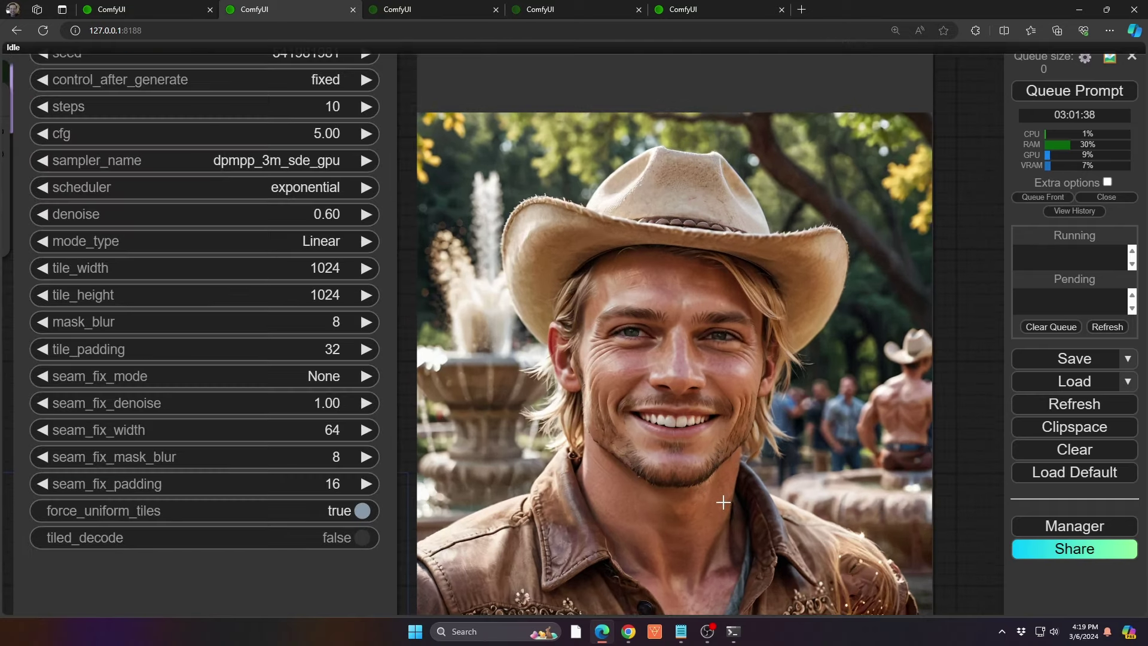
pyautogui.scroll(-7, 723, 501)
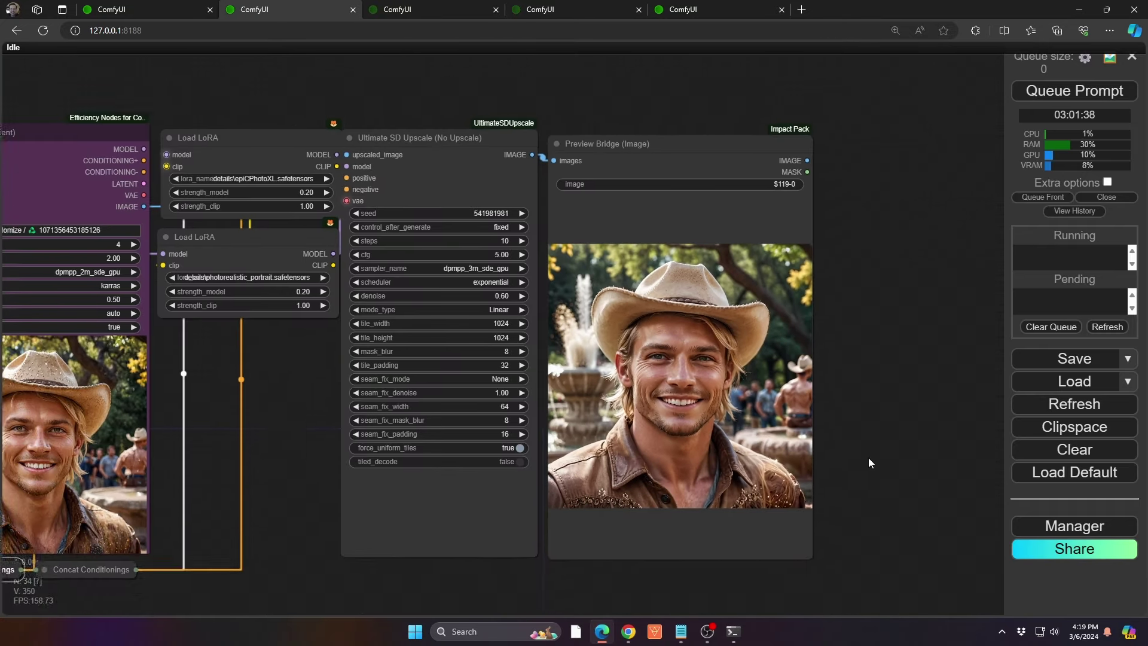
pyautogui.moveTo(871, 464); pyautogui.dragTo(816, 428)
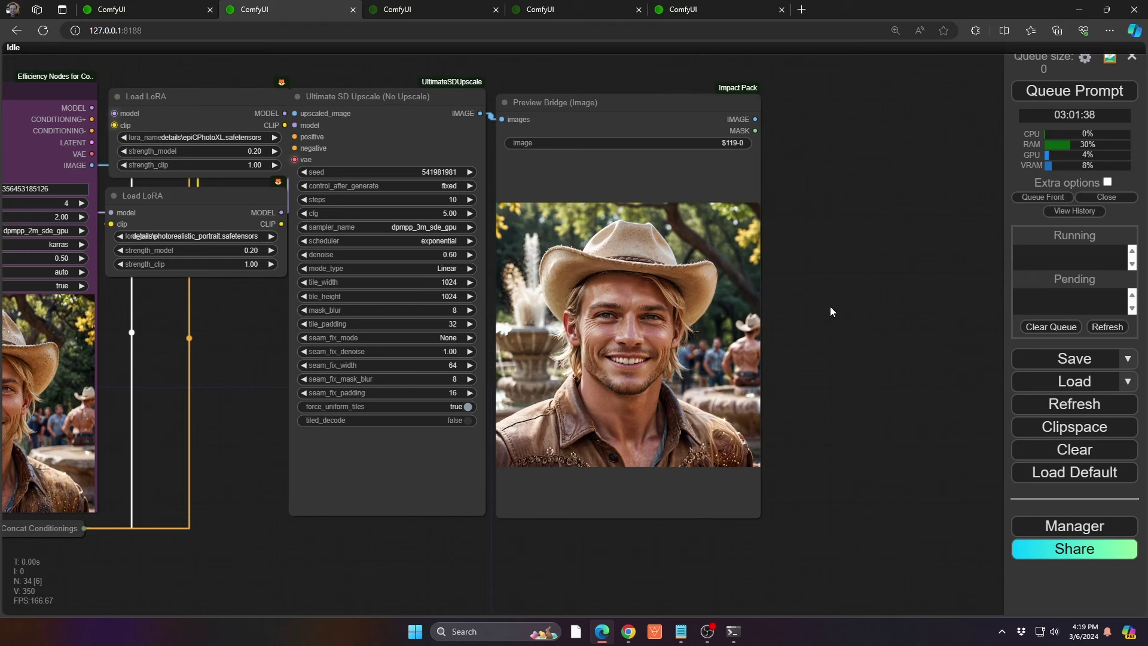
pyautogui.hotkey('ctrl', 'Tab')
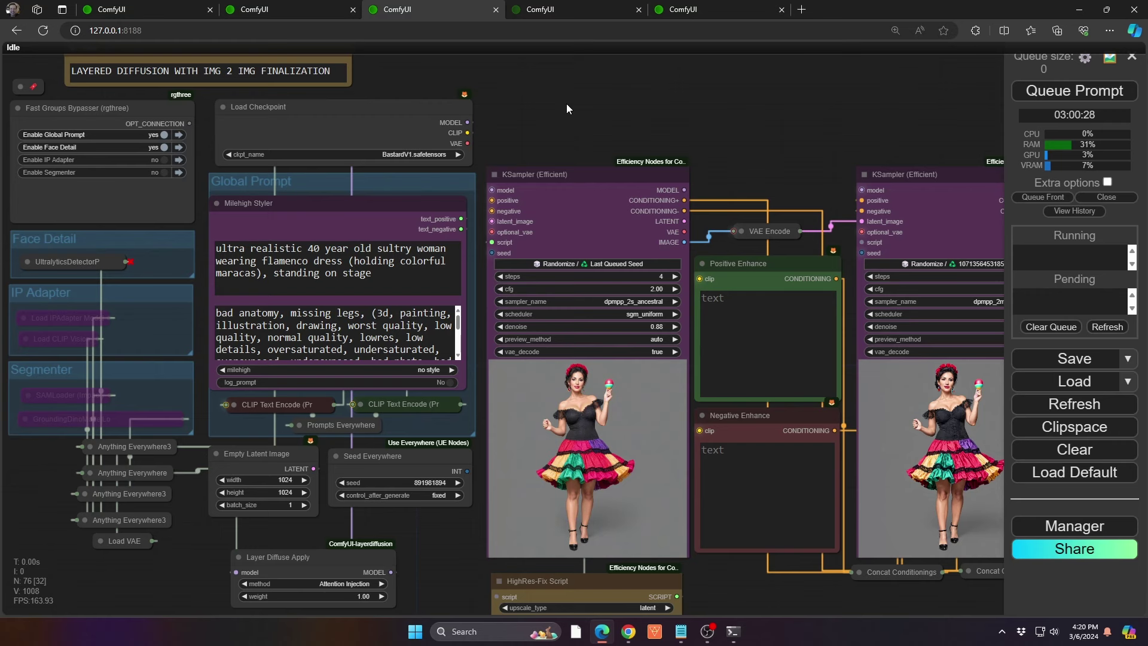
# - Check the Layer Diffuse Apply method options near Empty Latent Image, keeping Attention Injection
pyautogui.moveTo(605, 131); pyautogui.dragTo(593, 130)
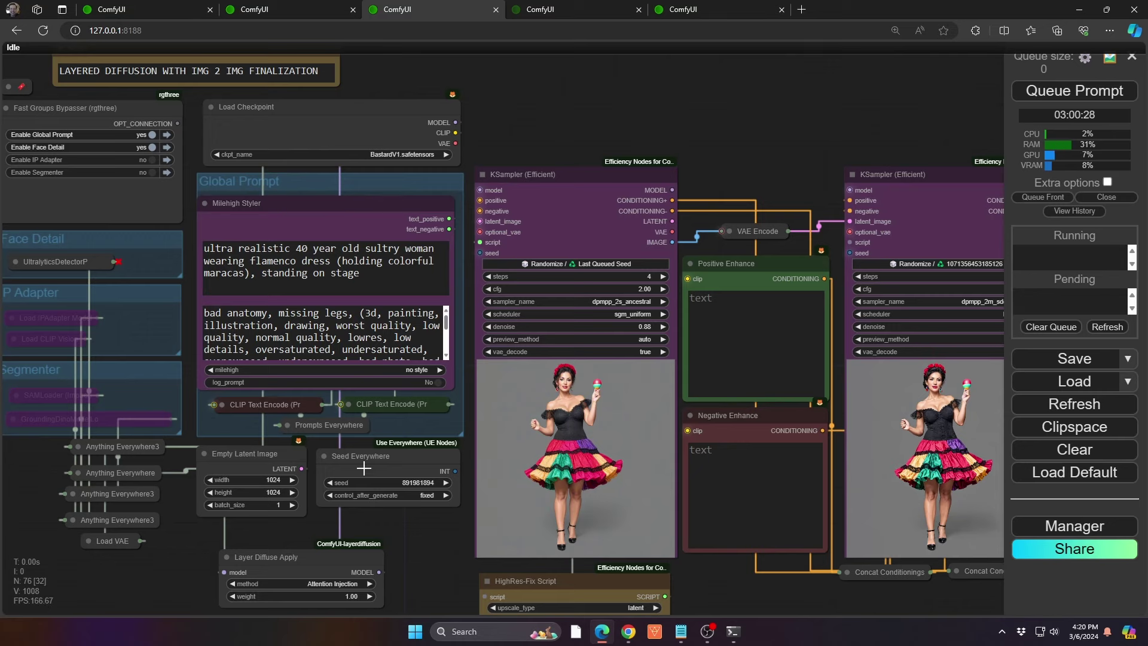
pyautogui.moveTo(399, 552); pyautogui.dragTo(452, 397)
pyautogui.scroll(2, 321, 336)
pyautogui.scroll(1, 643, 443)
pyautogui.moveTo(642, 443); pyautogui.dragTo(637, 439)
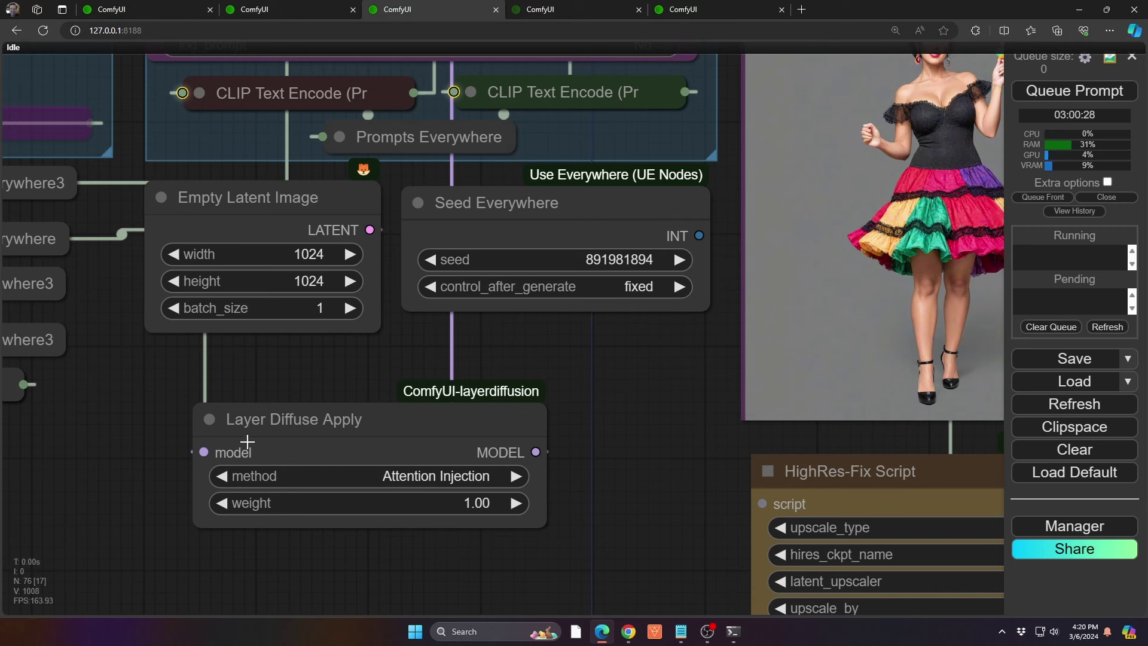
pyautogui.click(414, 476)
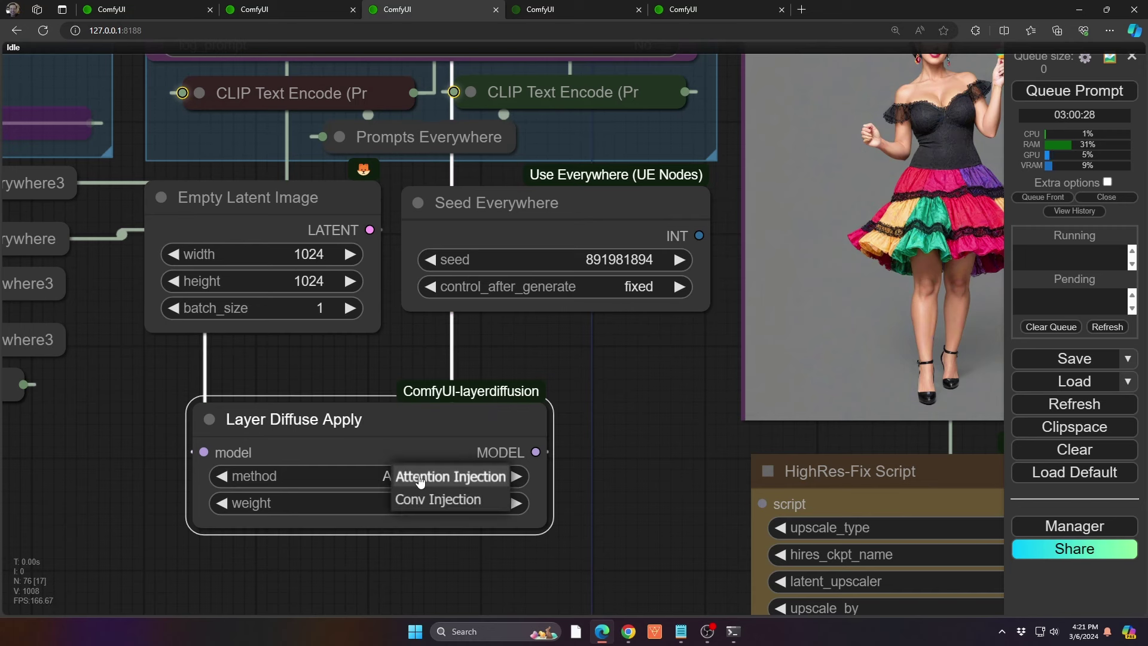
pyautogui.click(624, 438)
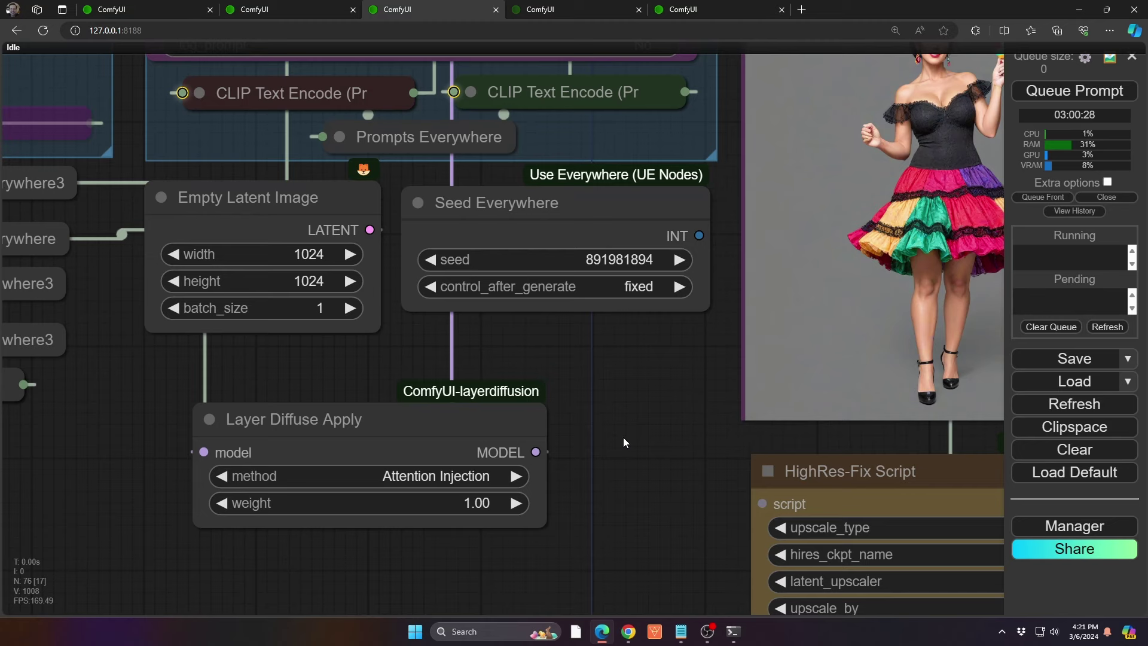
# - Expand and re-collapse the BBOX_DETECTOR, LATENT and MODEL/CLIP/VAE Anything Everywhere nodes, then pan to Layer Diffuse Decode
pyautogui.scroll(-2, 623, 437)
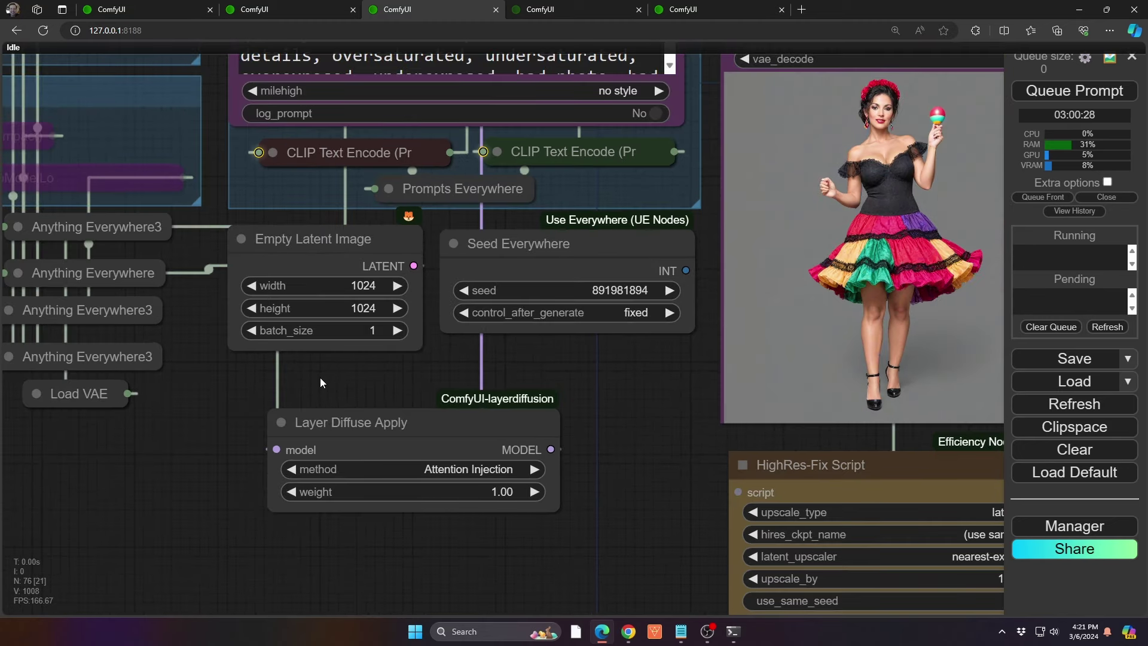
pyautogui.moveTo(198, 393); pyautogui.dragTo(314, 464)
pyautogui.scroll(-6, 323, 478)
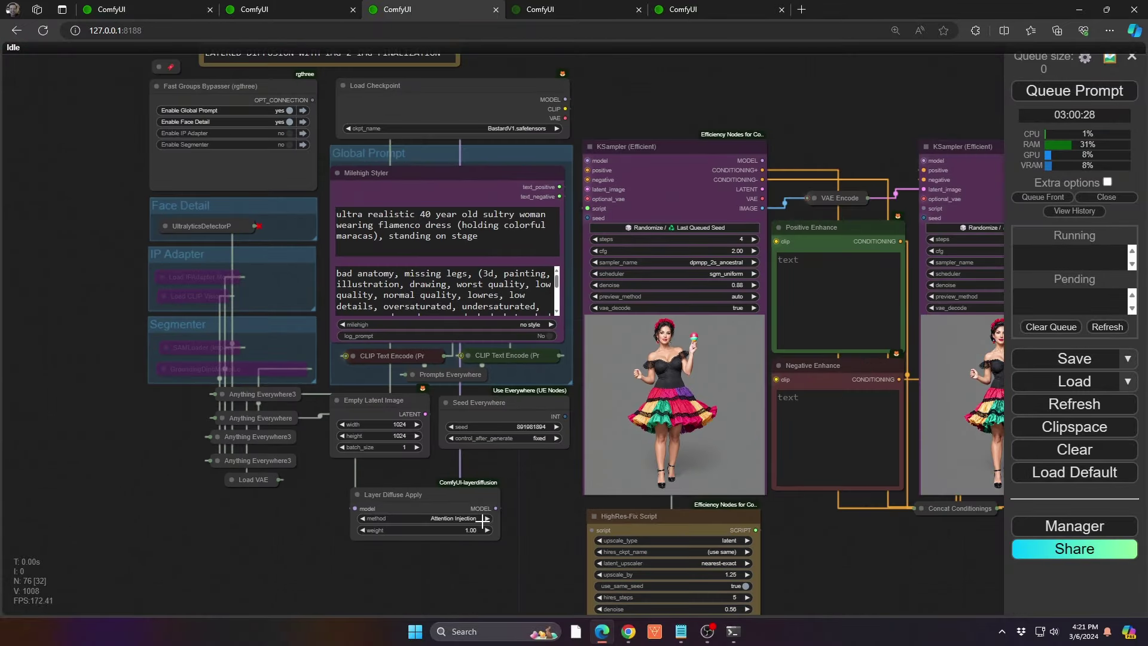
pyautogui.moveTo(355, 508); pyautogui.dragTo(356, 508)
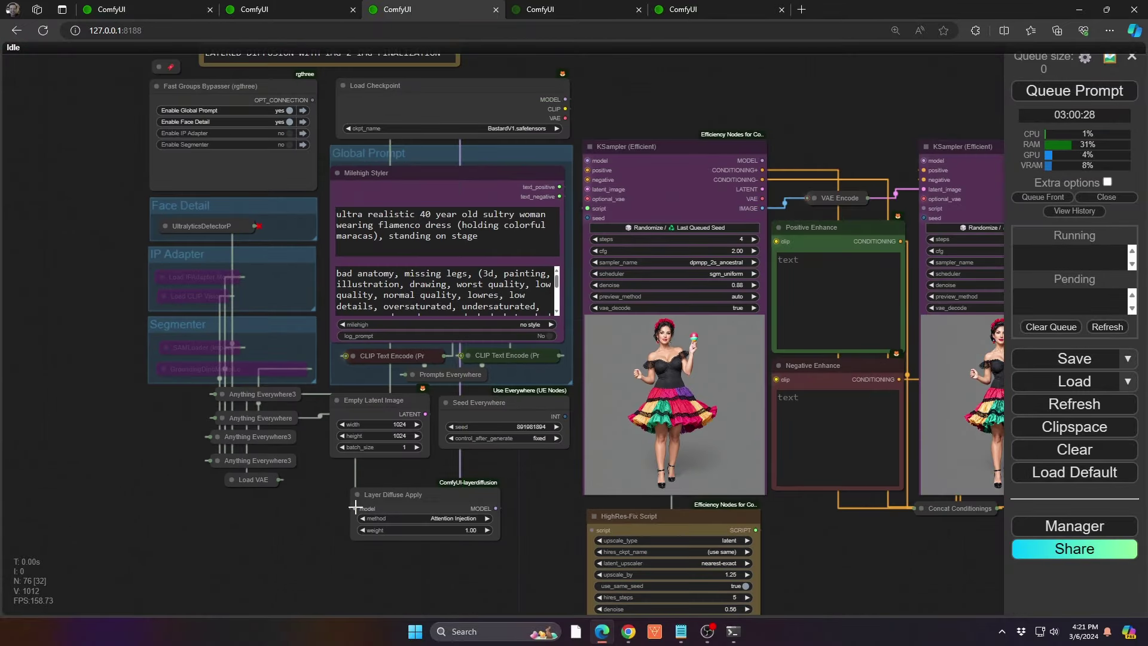
pyautogui.click(218, 460)
pyautogui.click(218, 418)
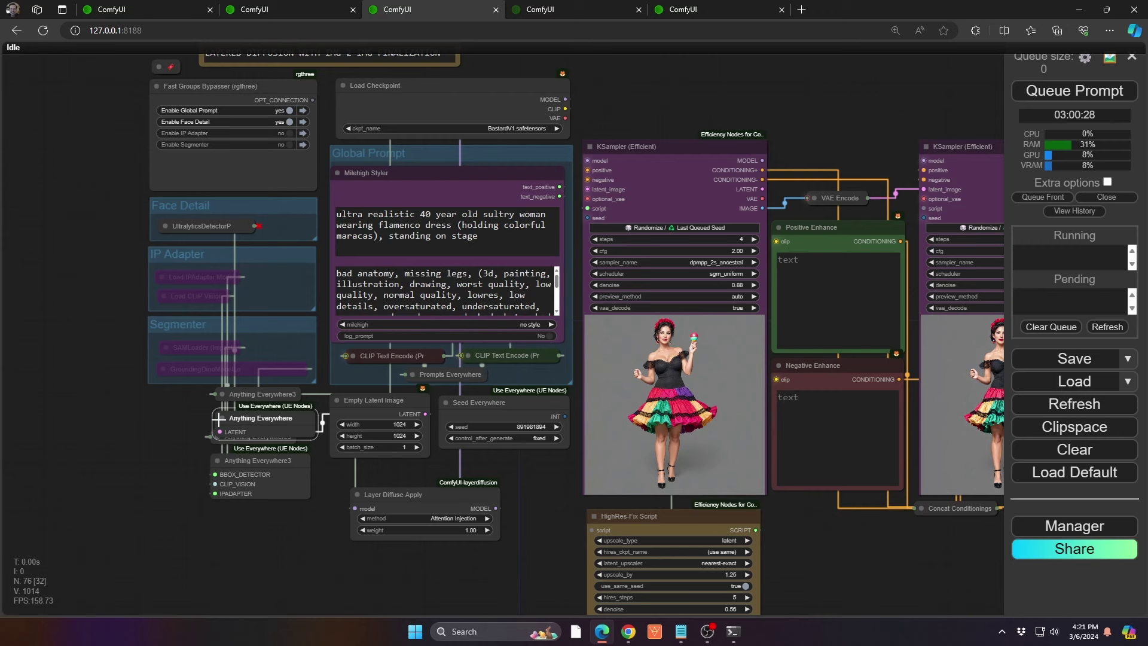
pyautogui.click(222, 394)
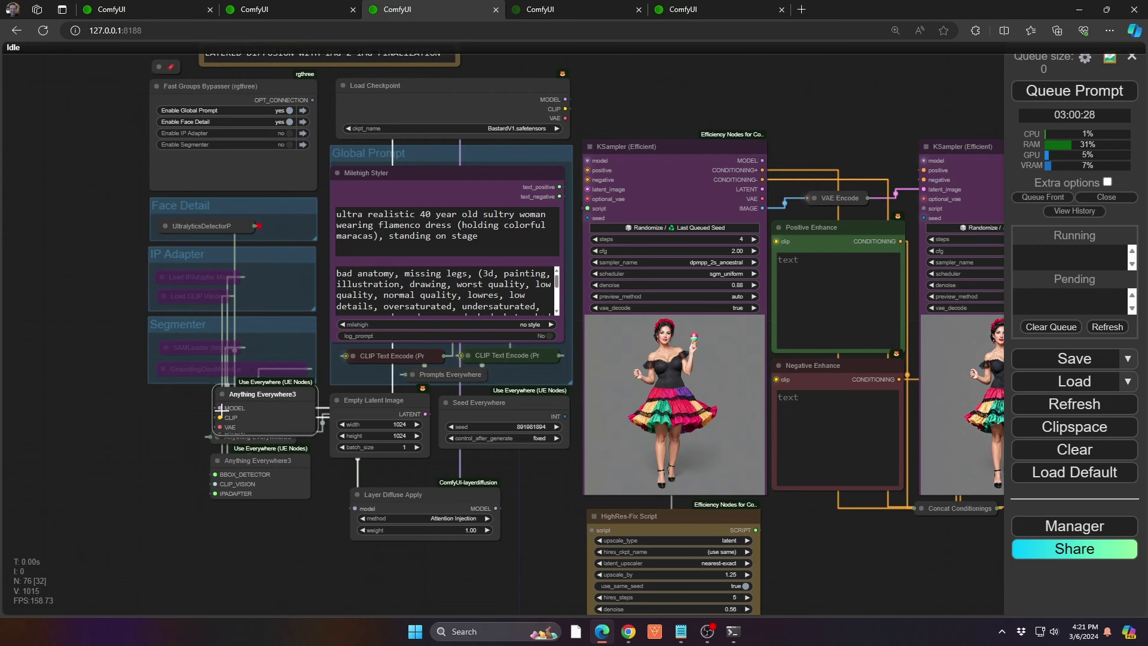
pyautogui.click(221, 394)
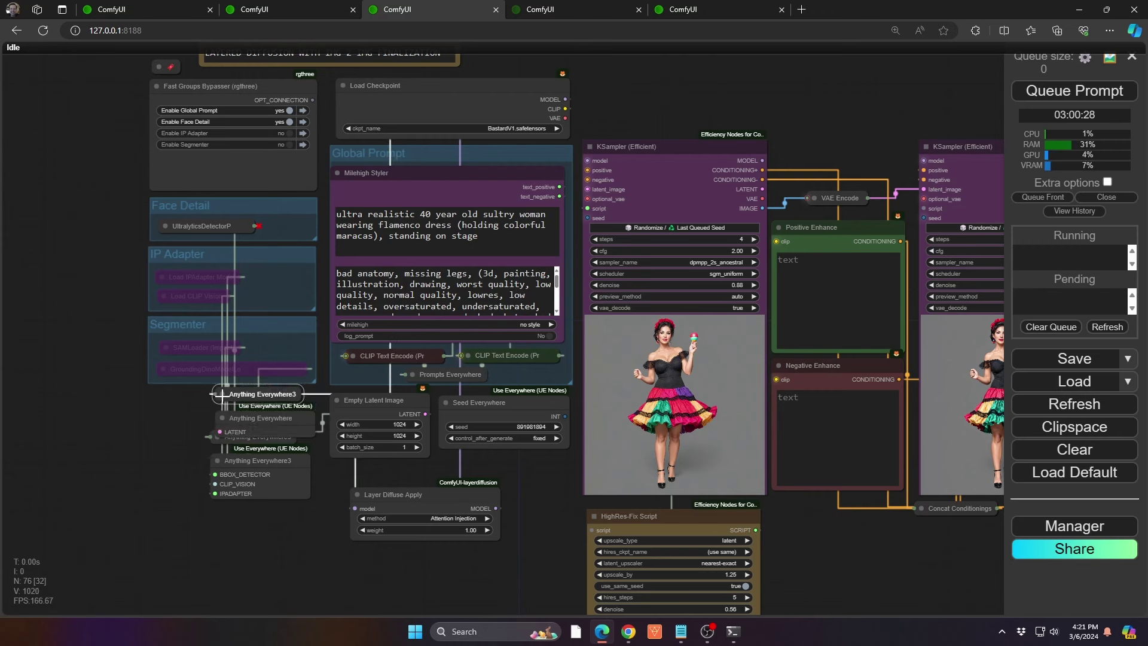
pyautogui.click(222, 418)
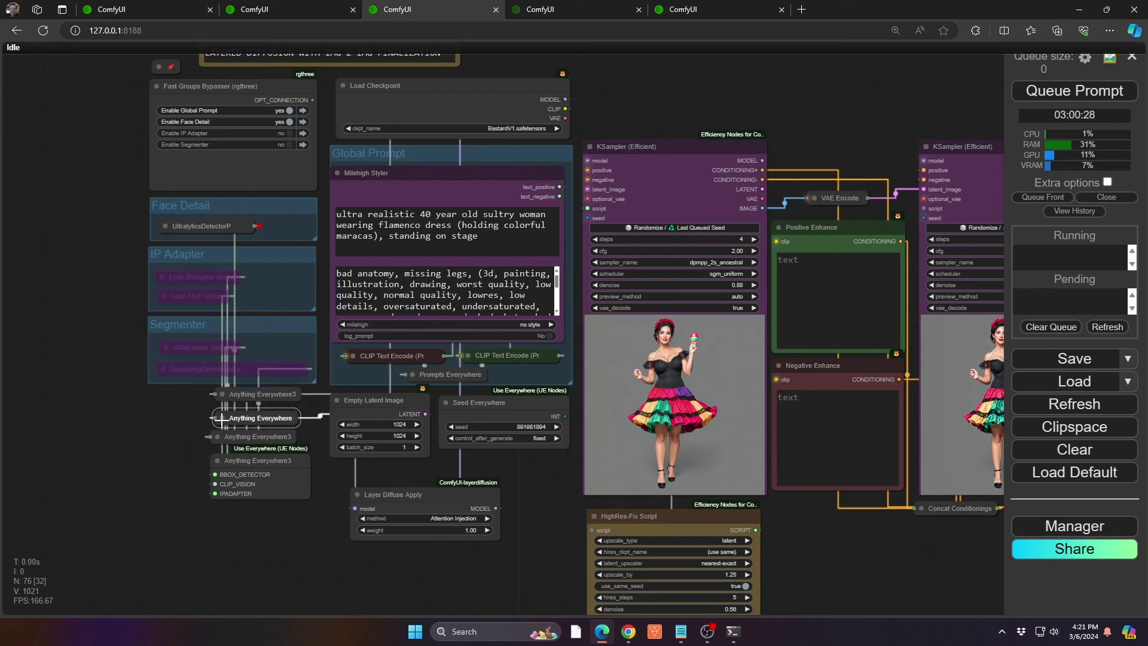
pyautogui.click(218, 460)
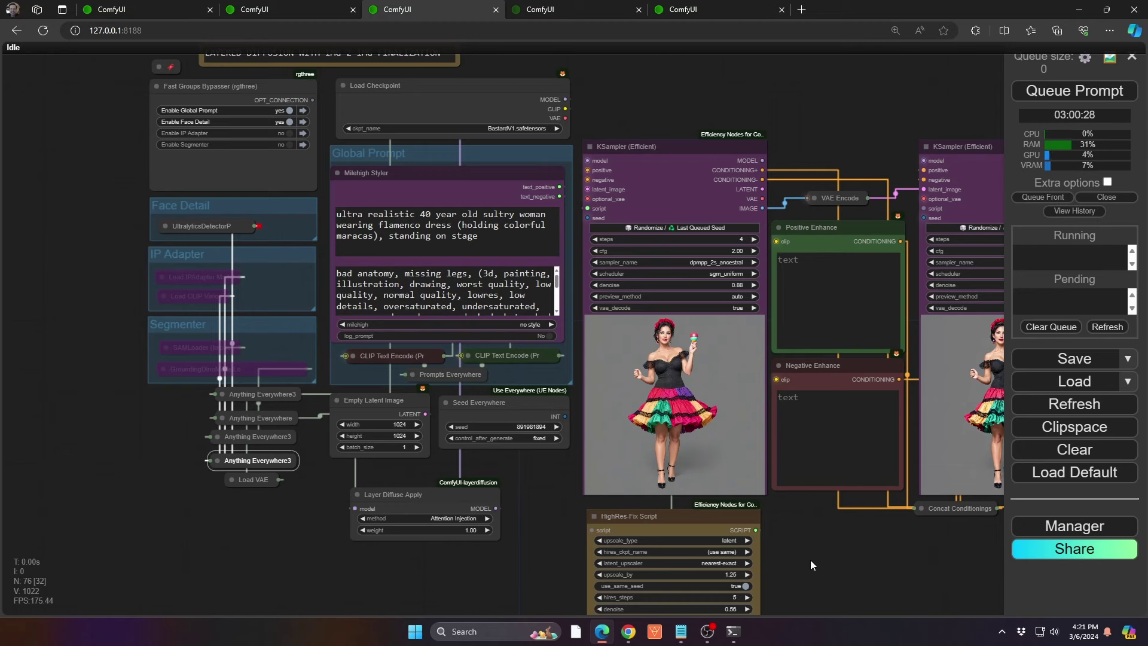
pyautogui.moveTo(813, 552); pyautogui.dragTo(587, 541)
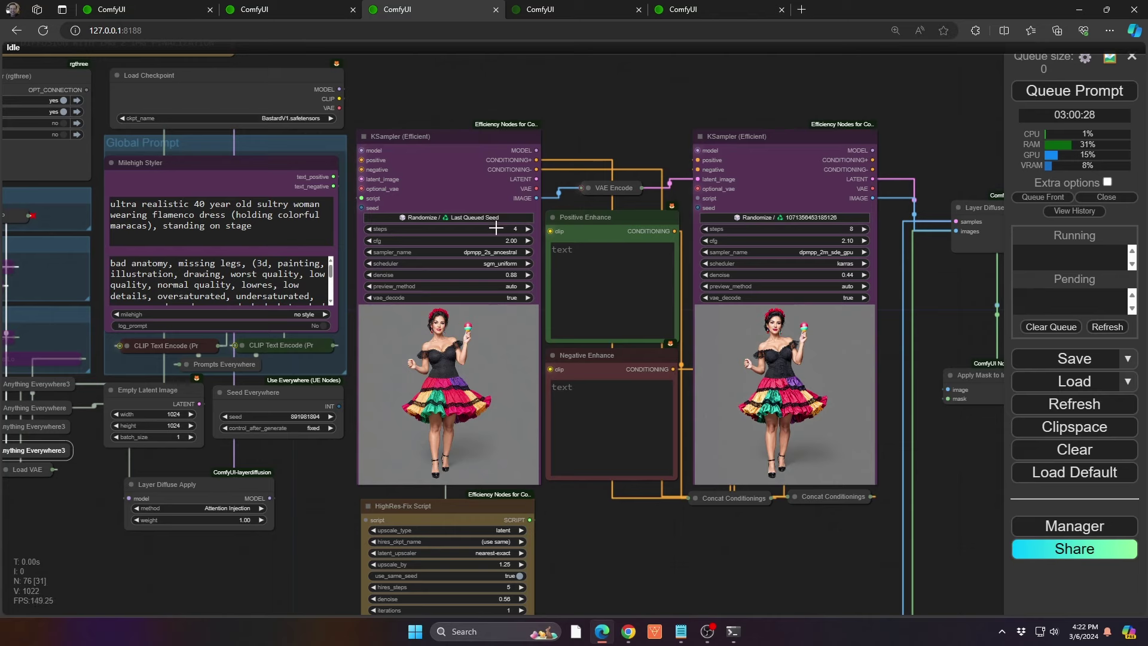
pyautogui.moveTo(686, 230); pyautogui.dragTo(332, 272)
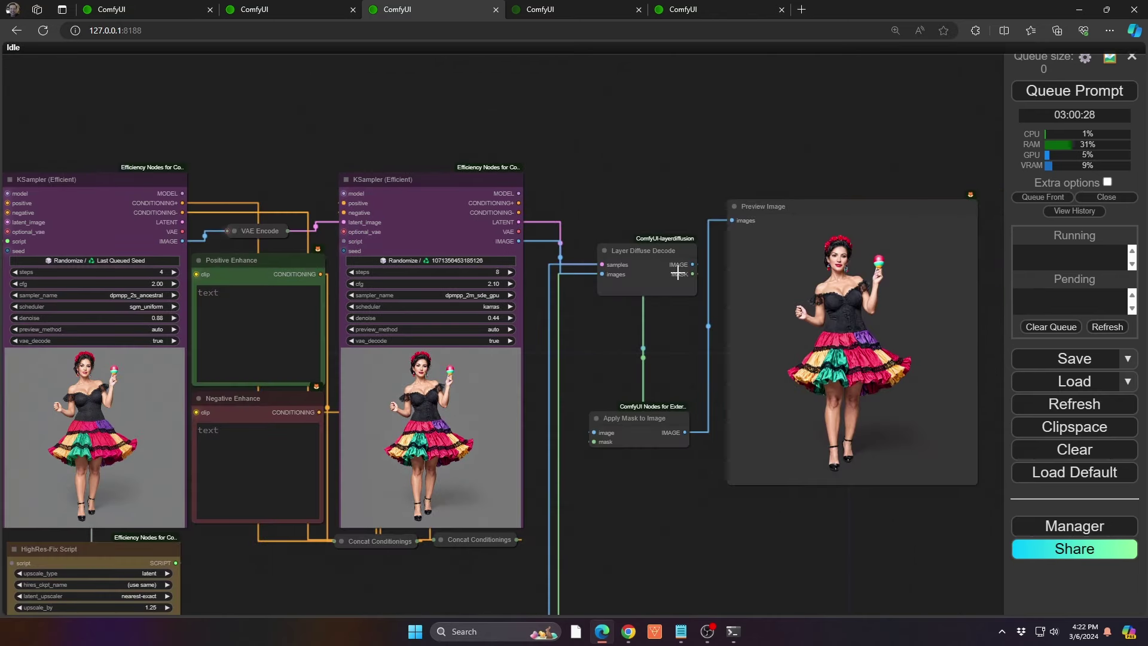
# - Zoom in on Layer Diffuse Decode and trace its samples and images input links
pyautogui.scroll(5, 678, 275)
pyautogui.scroll(1, 677, 284)
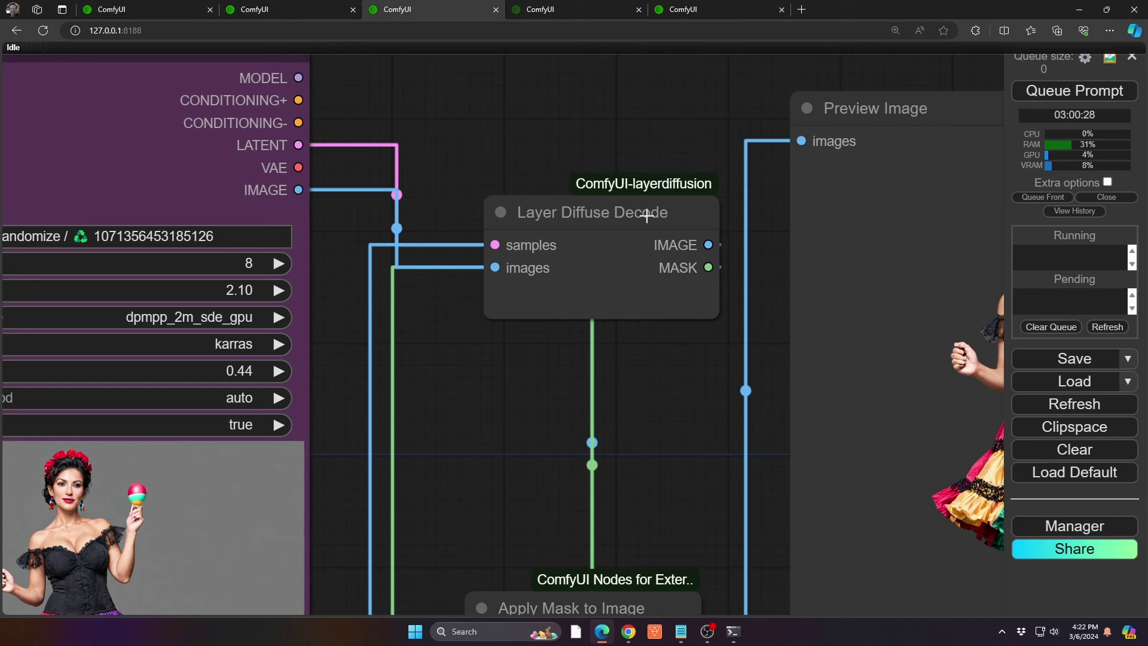
pyautogui.moveTo(495, 246); pyautogui.dragTo(496, 245)
pyautogui.moveTo(493, 268); pyautogui.dragTo(495, 269)
pyautogui.scroll(-5, 684, 377)
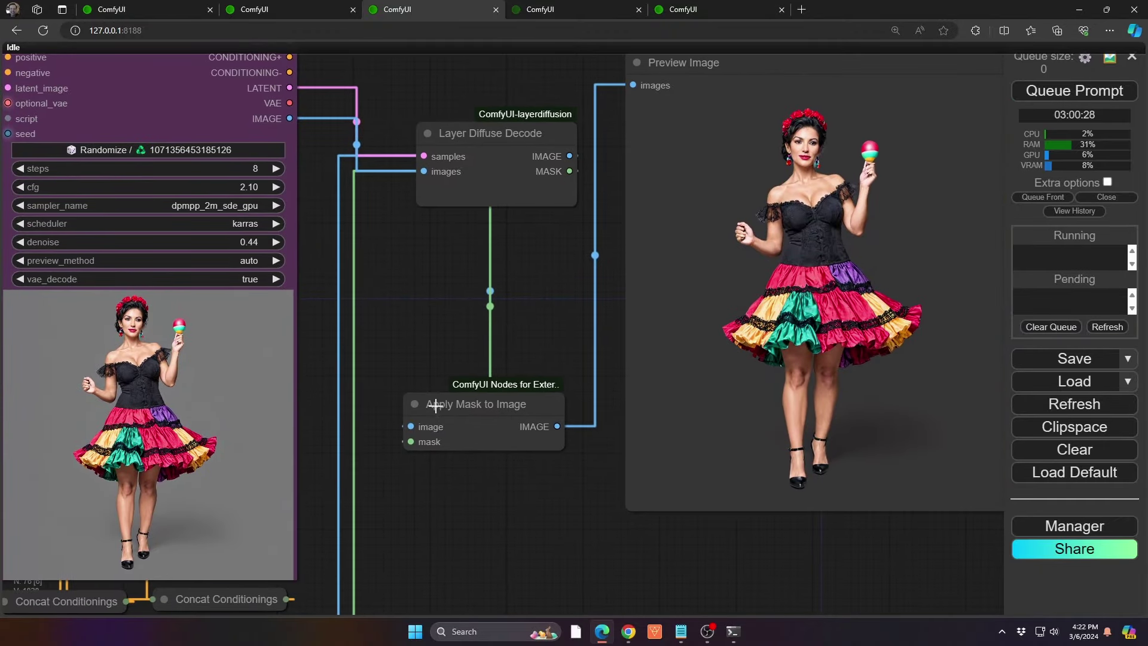
# - Drag Apply Mask to Image up under the decoder, then zoom out toward Apply Kohya's HiresFix
pyautogui.moveTo(472, 395); pyautogui.dragTo(481, 297)
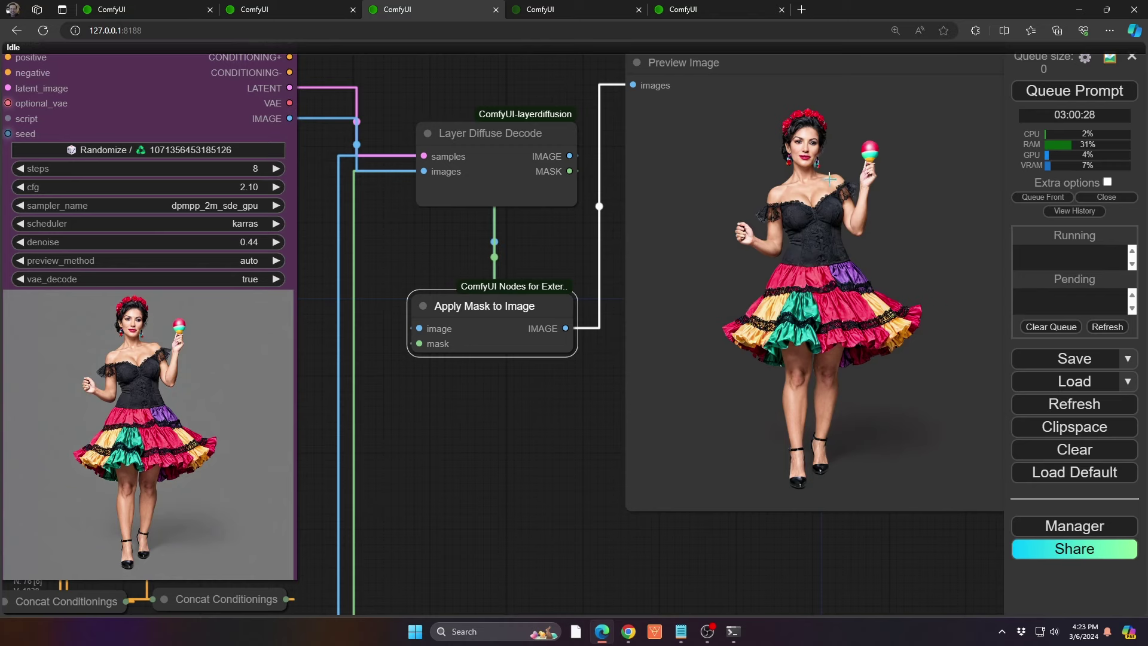
pyautogui.scroll(-7, 810, 208)
pyautogui.moveTo(707, 421); pyautogui.dragTo(748, 323)
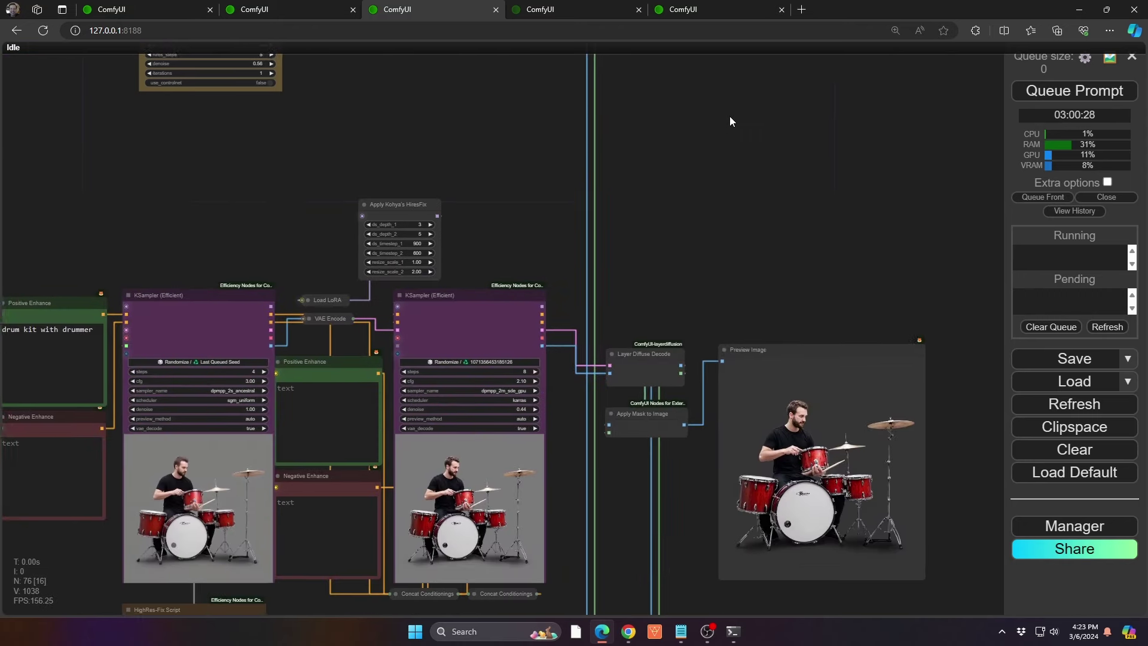
# - Pan down past the stage KSamplers and previews to the two Image Overlay nodes
pyautogui.moveTo(729, 116); pyautogui.dragTo(815, 99)
pyautogui.moveTo(720, 494); pyautogui.dragTo(649, 424)
pyautogui.moveTo(702, 539); pyautogui.dragTo(748, 177)
pyautogui.moveTo(754, 327); pyautogui.dragTo(871, 43)
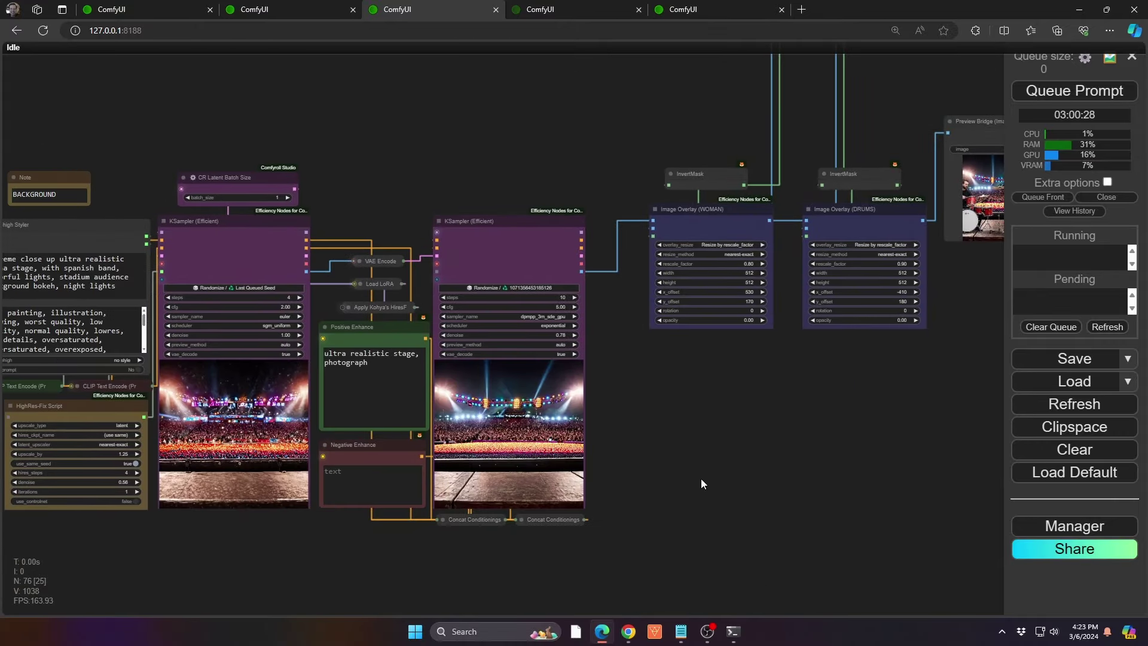
pyautogui.moveTo(702, 483); pyautogui.dragTo(981, 445)
pyautogui.scroll(5, 616, 419)
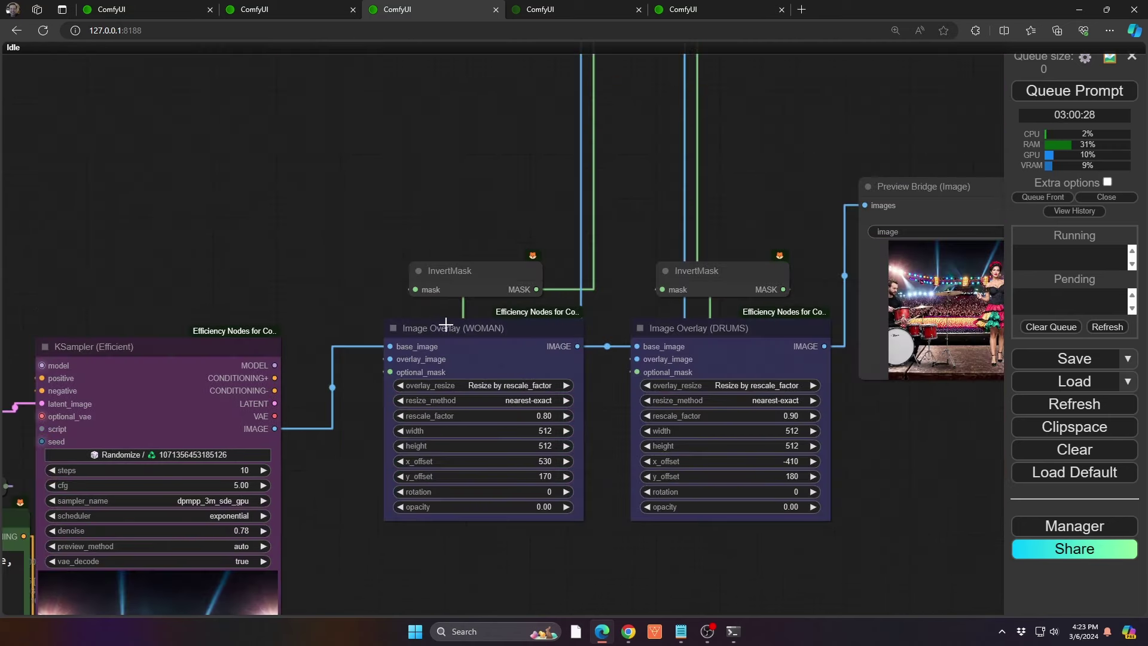
pyautogui.moveTo(335, 278); pyautogui.dragTo(156, 227)
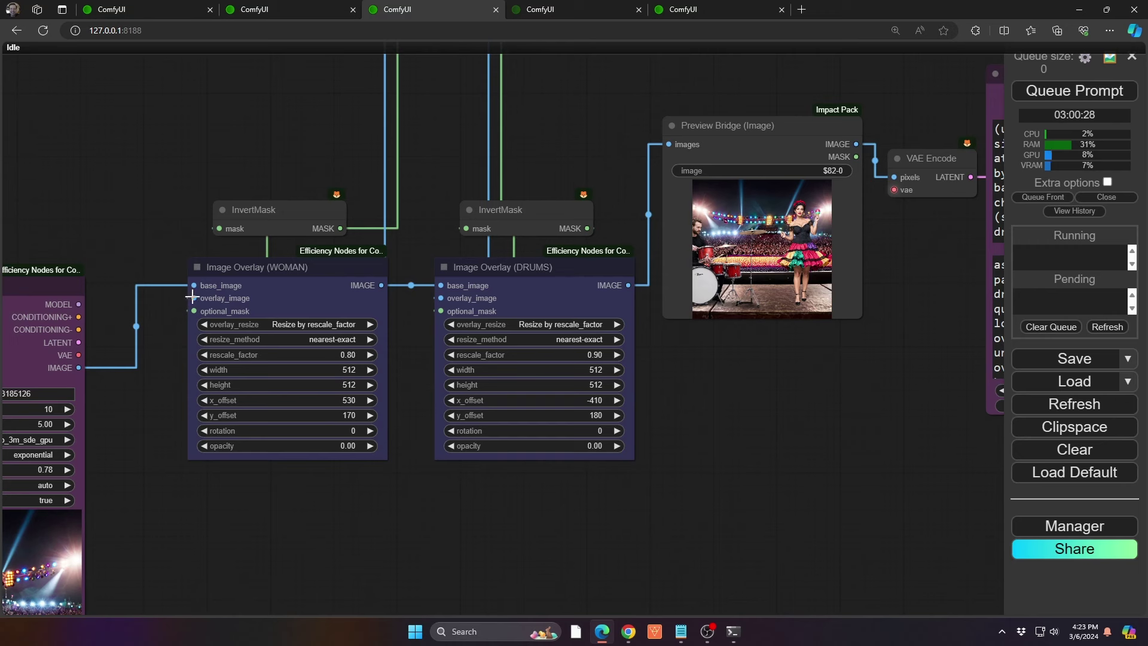
# - Trace the links into the WOMAN overlay_image and DRUMS base_image, then zoom in and out on the preview
pyautogui.moveTo(193, 298); pyautogui.dragTo(219, 231)
pyautogui.moveTo(442, 285); pyautogui.dragTo(443, 286)
pyautogui.scroll(5, 819, 241)
pyautogui.scroll(4, 818, 242)
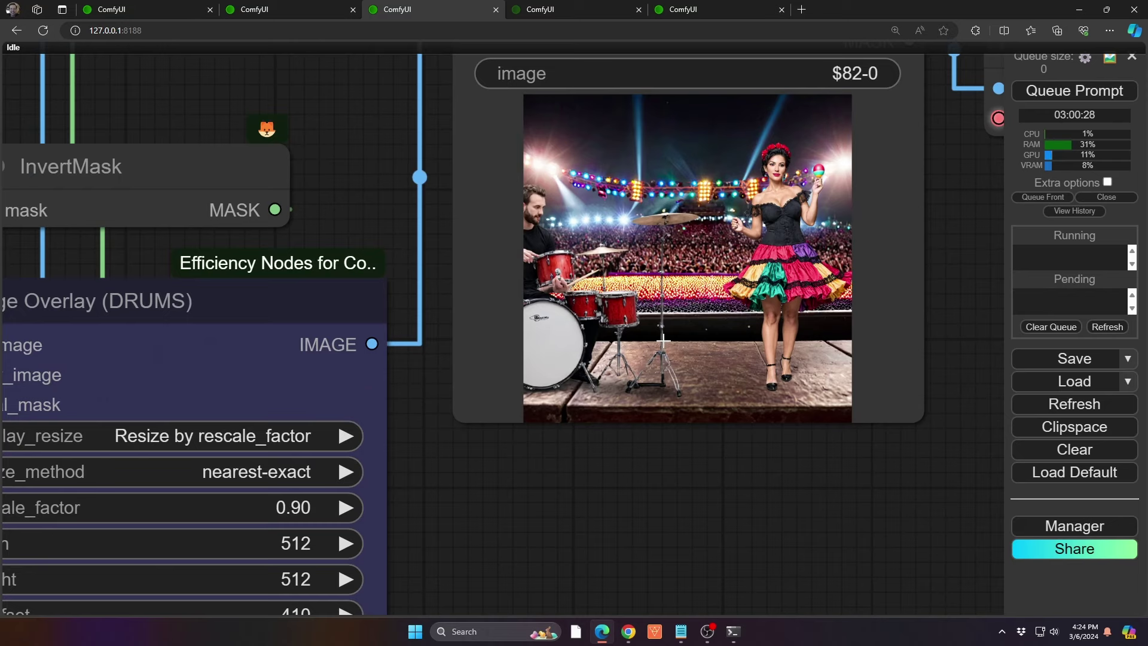
pyautogui.scroll(6, 730, 356)
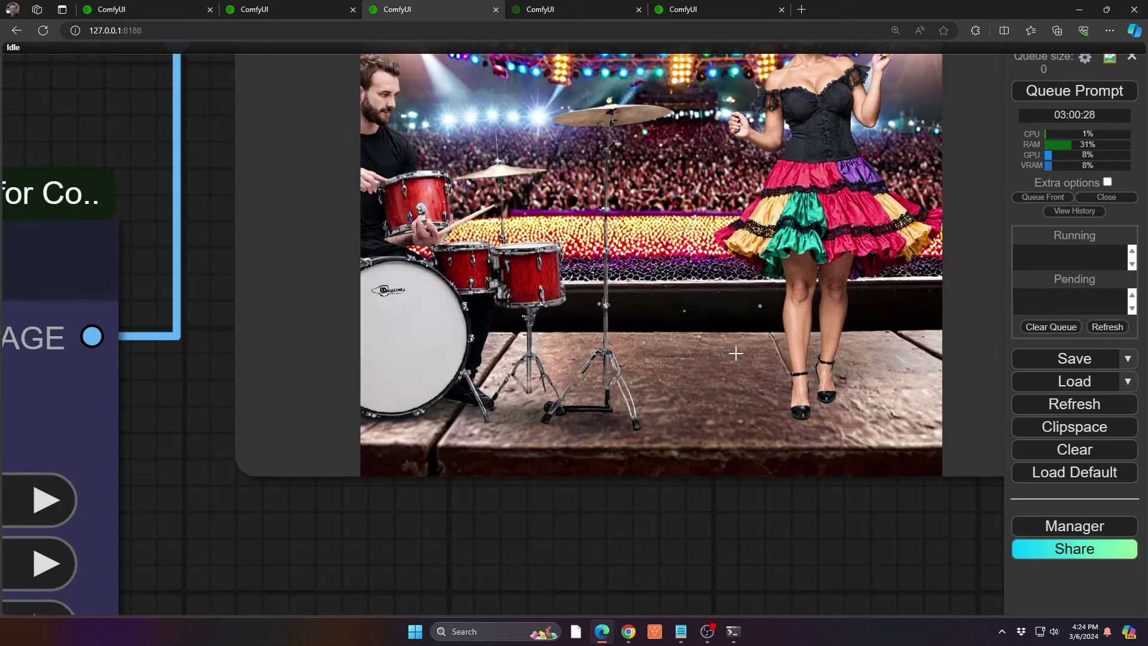
pyautogui.scroll(-3, 735, 354)
pyautogui.scroll(-11, 736, 354)
pyautogui.moveTo(796, 450); pyautogui.dragTo(670, 437)
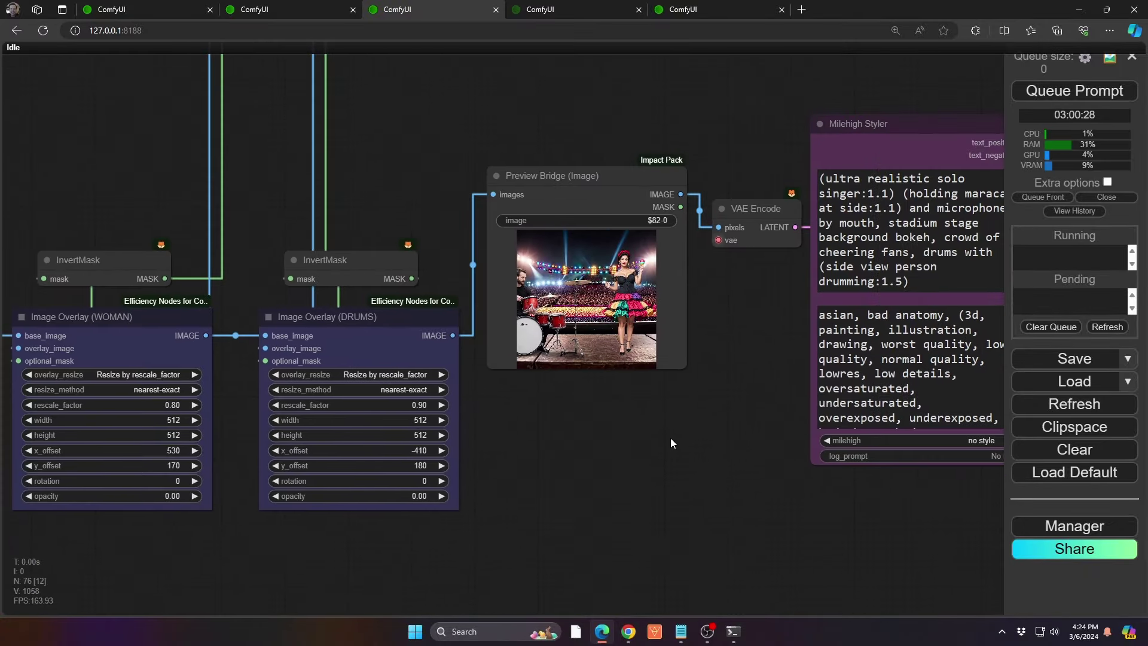
pyautogui.moveTo(752, 411); pyautogui.dragTo(341, 405)
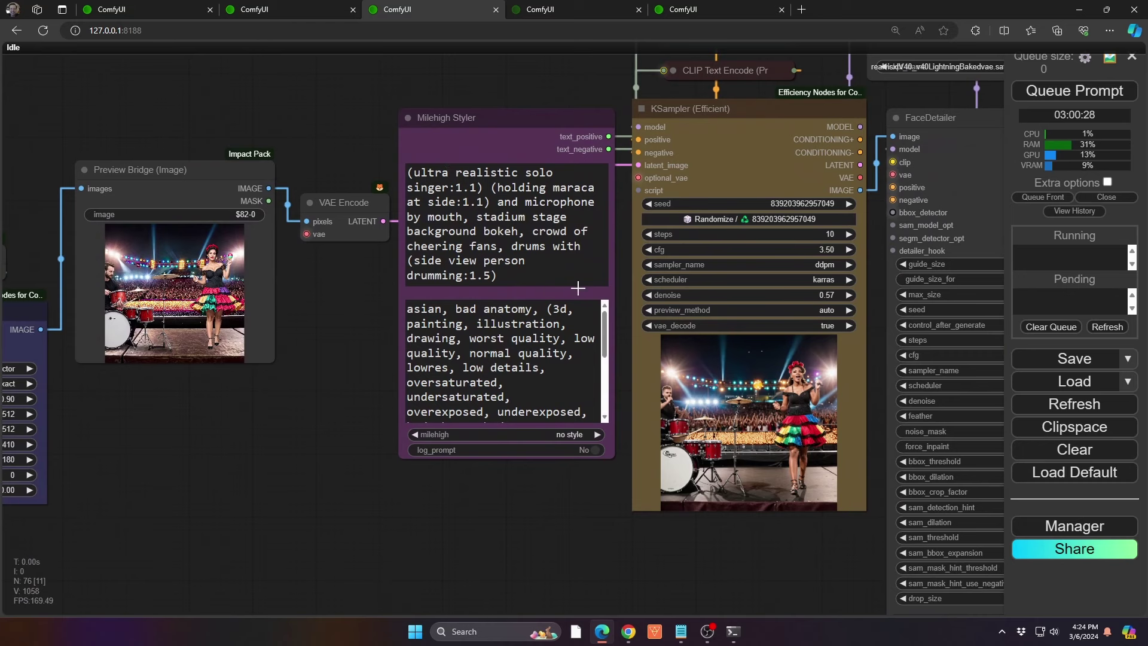
pyautogui.moveTo(595, 492); pyautogui.dragTo(459, 536)
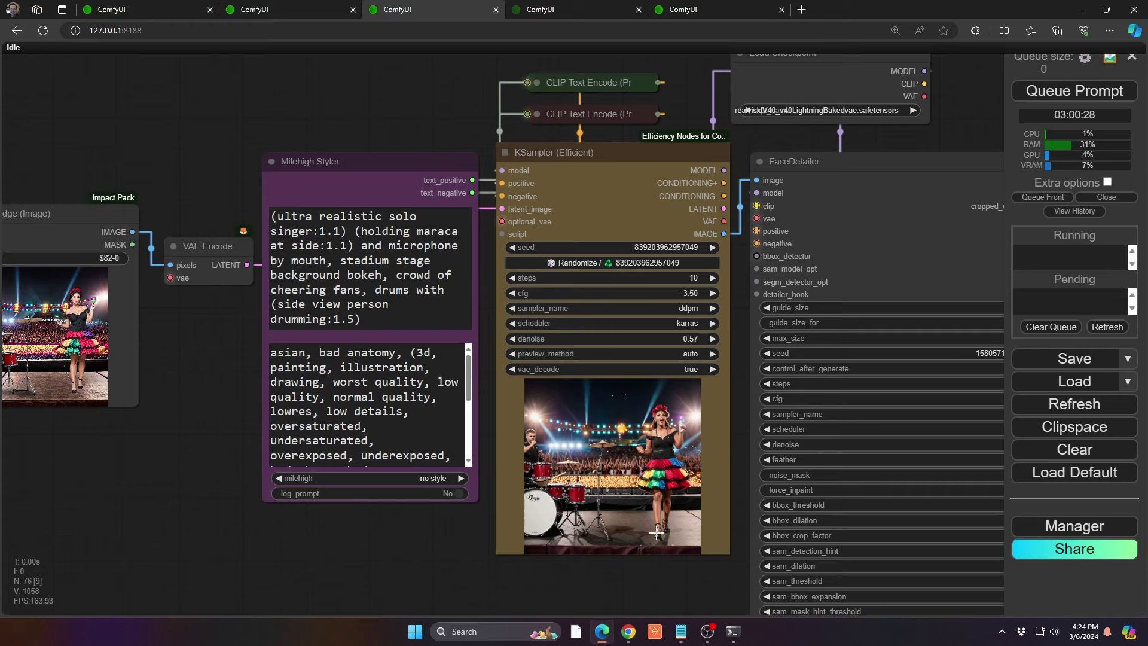
pyautogui.scroll(10, 652, 534)
pyautogui.scroll(1, 652, 533)
pyautogui.scroll(-1, 589, 489)
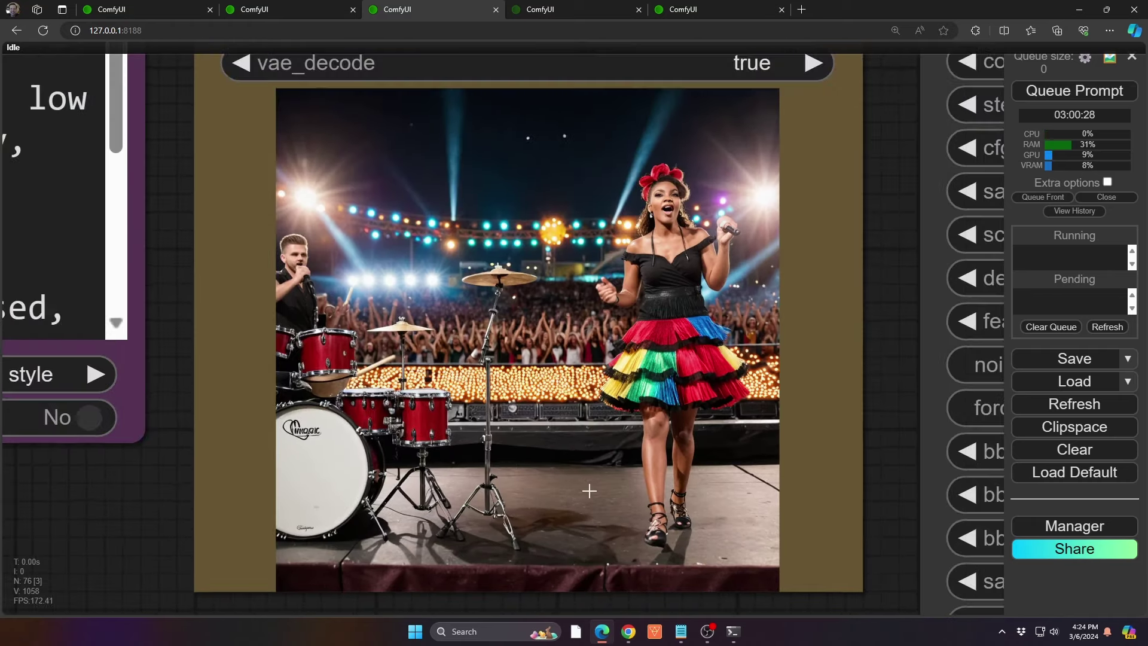
pyautogui.scroll(-10, 527, 286)
pyautogui.moveTo(582, 412); pyautogui.dragTo(482, 587)
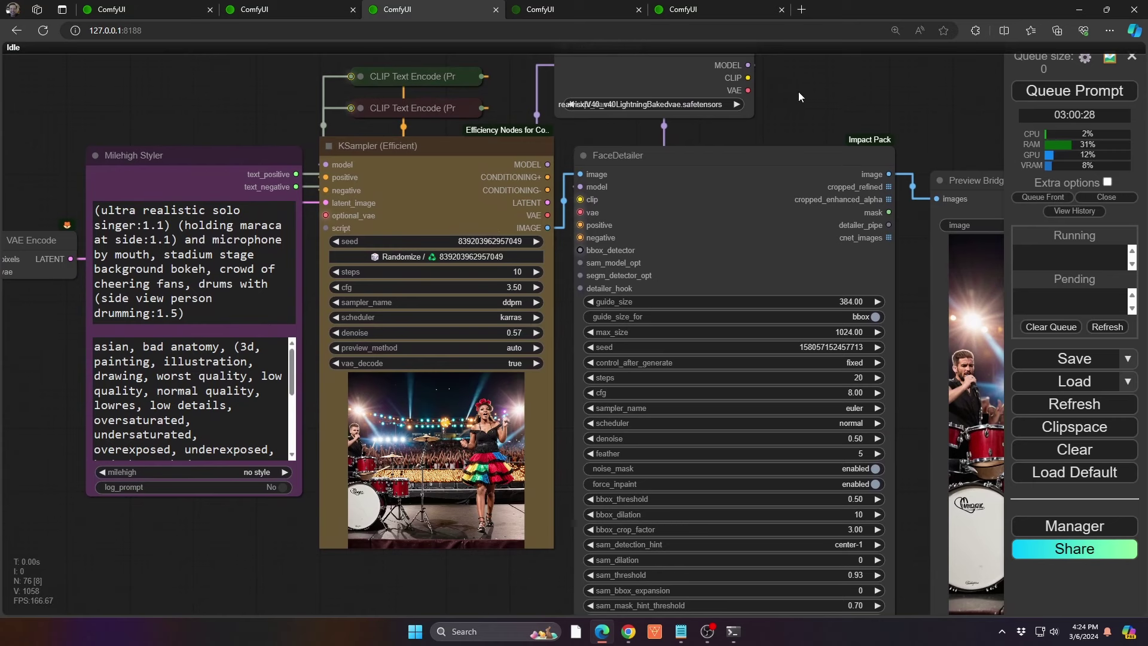
# - Review the FaceDetailer settings and face-detailed singer preview, then switch to the PLAYING WITH LAYERS tab
pyautogui.moveTo(798, 97); pyautogui.dragTo(577, 47)
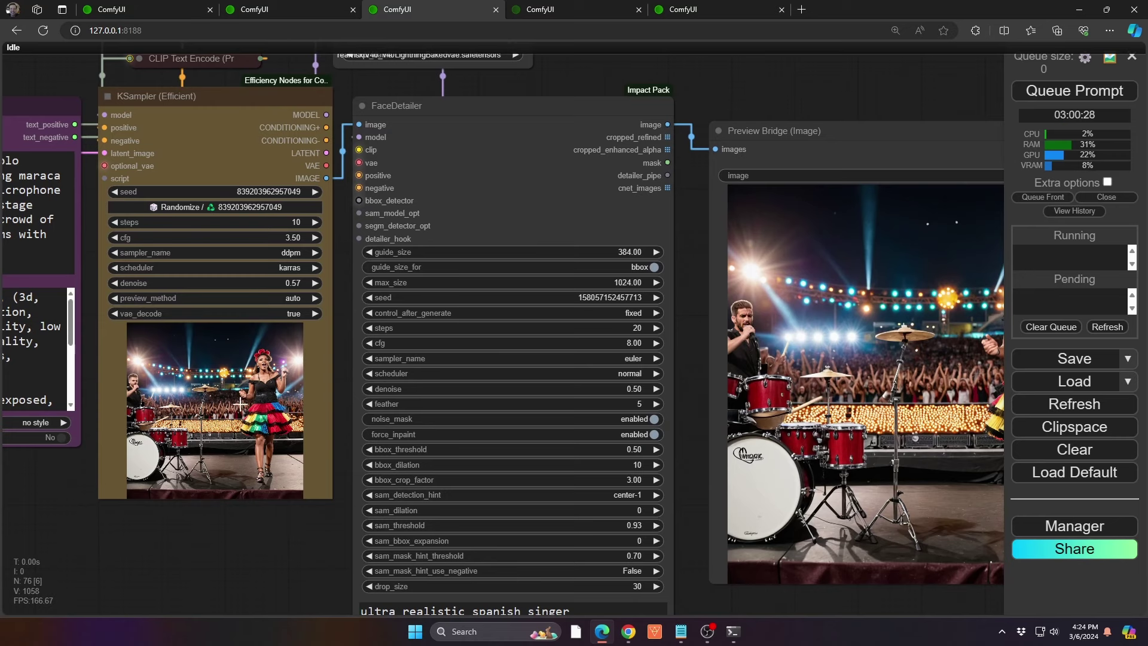
pyautogui.moveTo(766, 67); pyautogui.dragTo(558, 55)
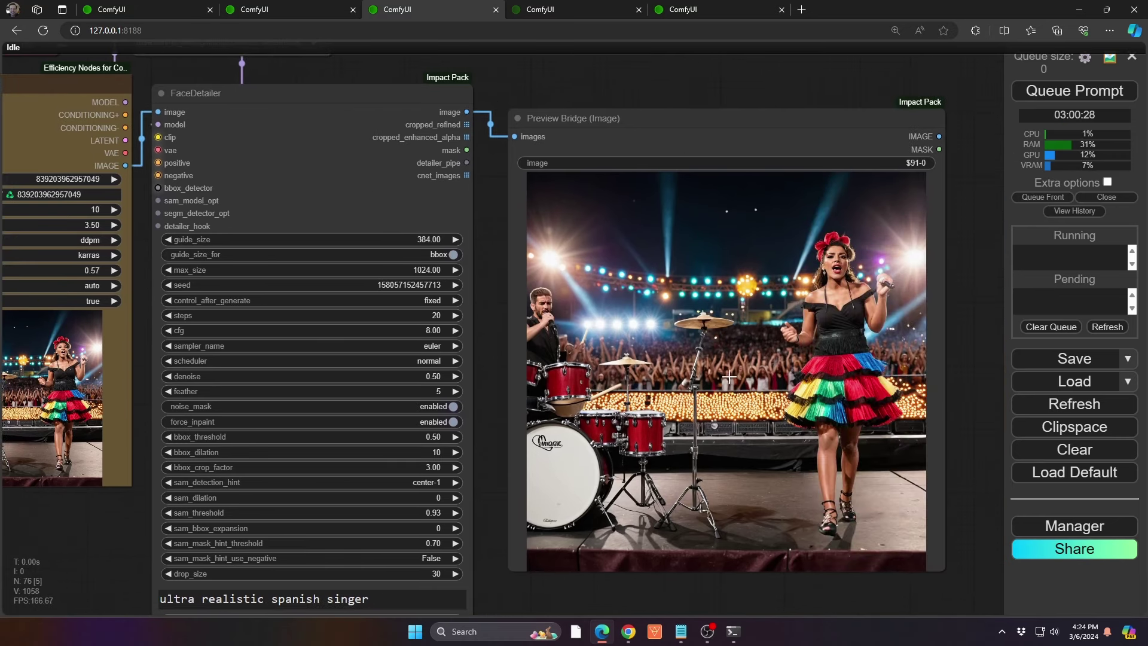
pyautogui.moveTo(486, 537); pyautogui.dragTo(501, 361)
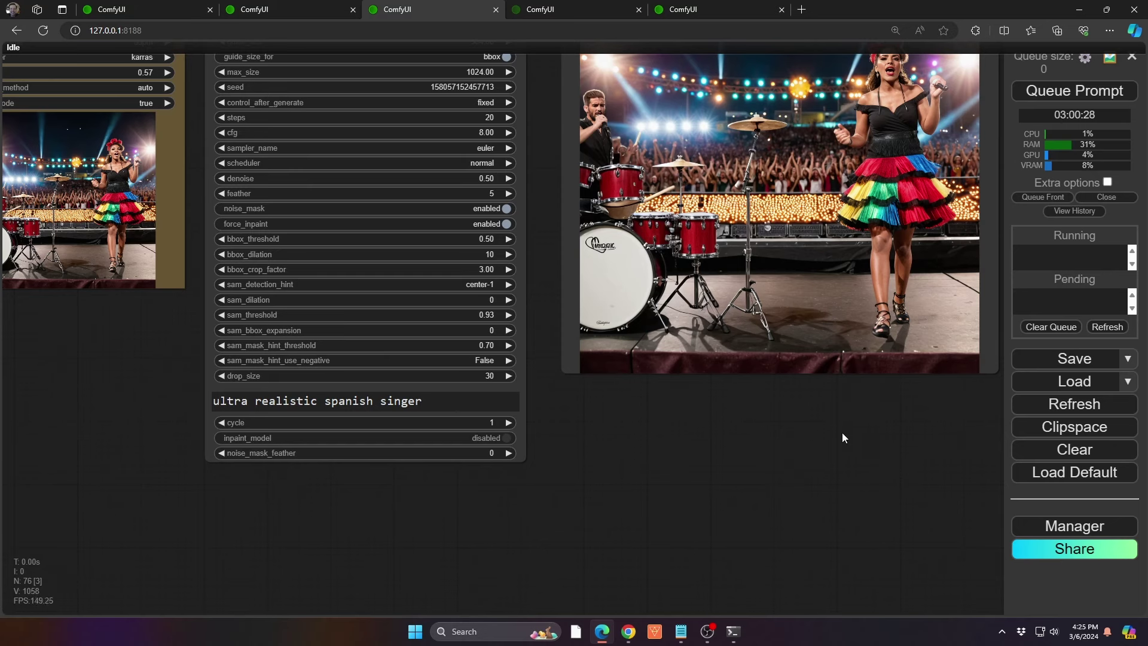
pyautogui.moveTo(851, 116); pyautogui.dragTo(750, 244)
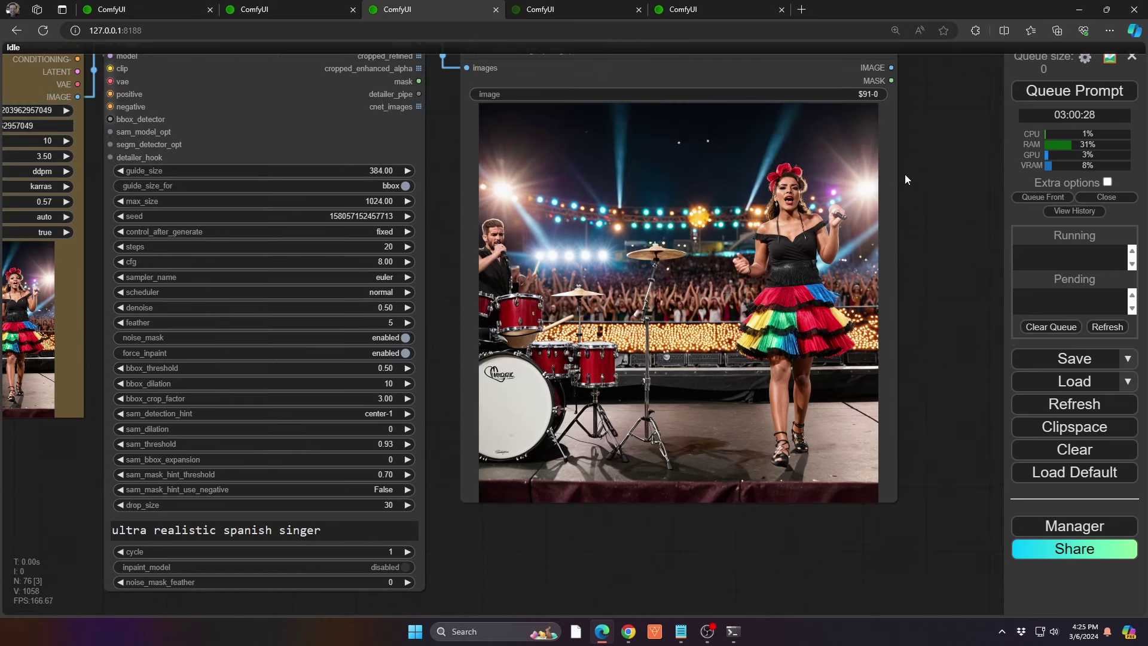
pyautogui.moveTo(907, 171); pyautogui.dragTo(751, 181)
pyautogui.scroll(4, 572, 250)
pyautogui.scroll(-2, 572, 252)
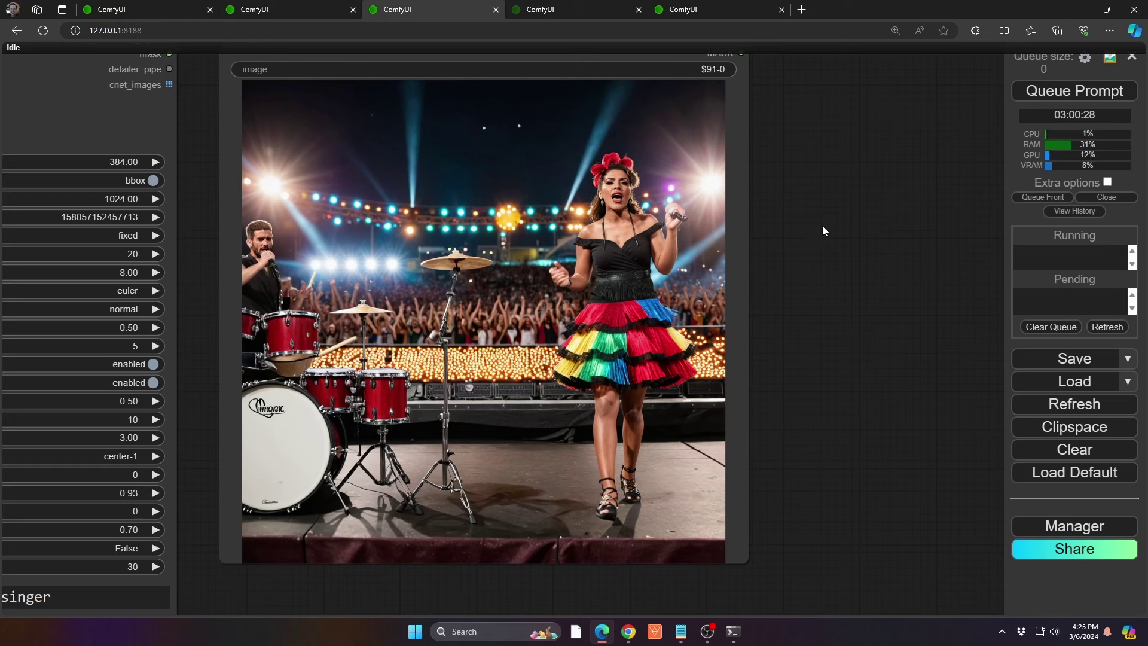
pyautogui.click(589, 8)
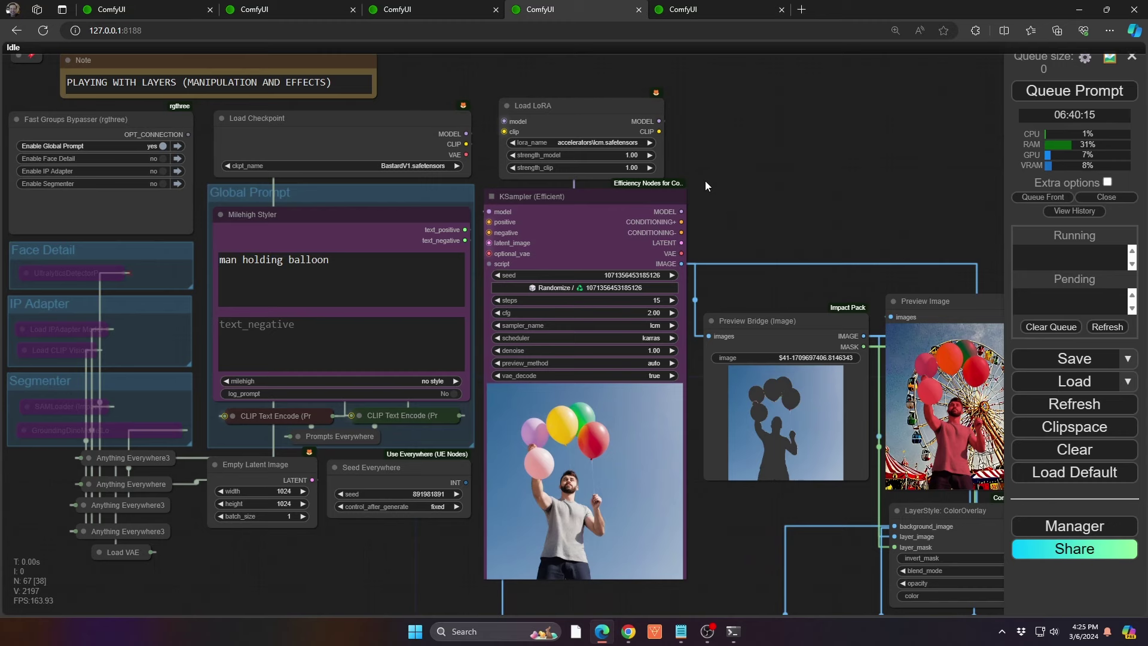
pyautogui.moveTo(789, 205); pyautogui.dragTo(626, 74)
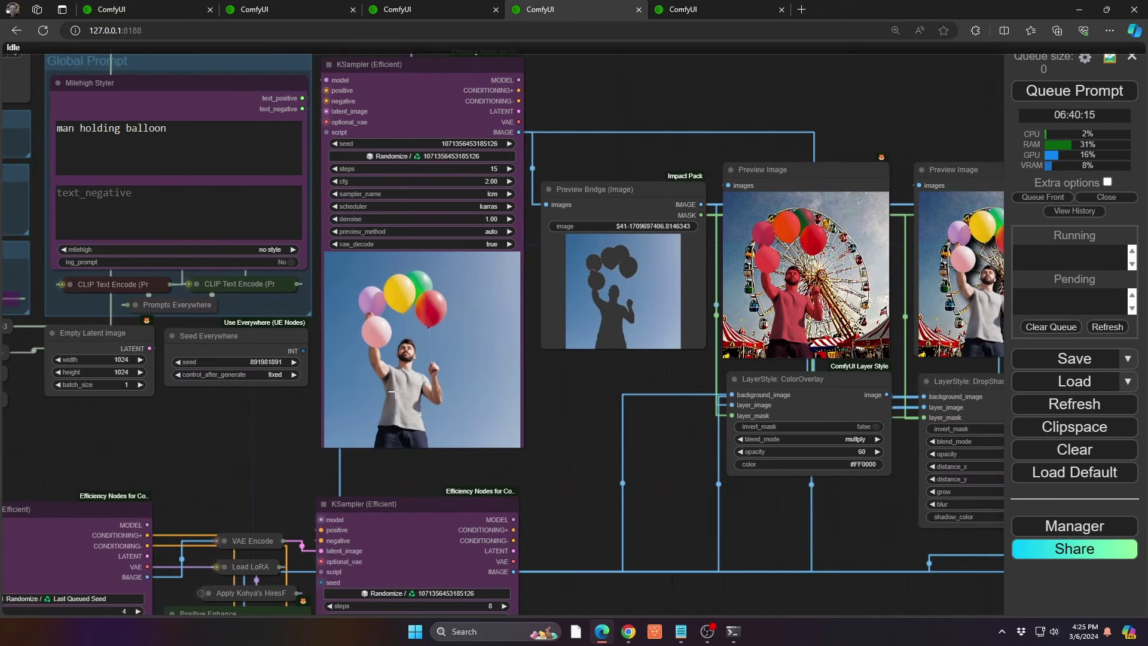
pyautogui.moveTo(567, 458); pyautogui.dragTo(670, 141)
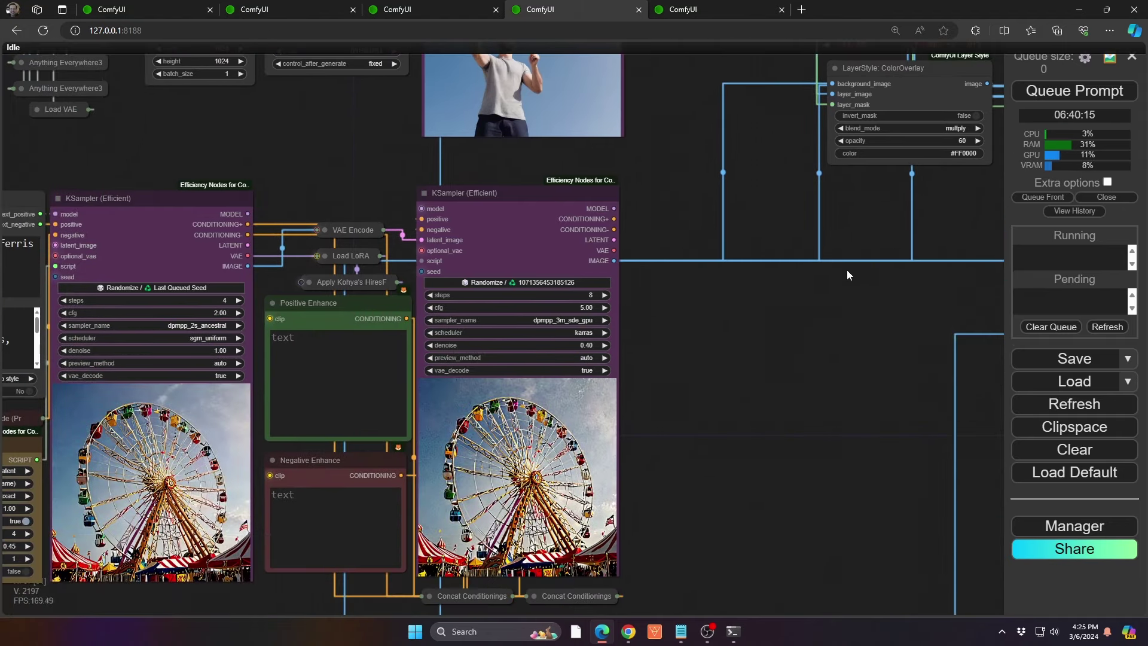
pyautogui.moveTo(840, 287); pyautogui.dragTo(622, 632)
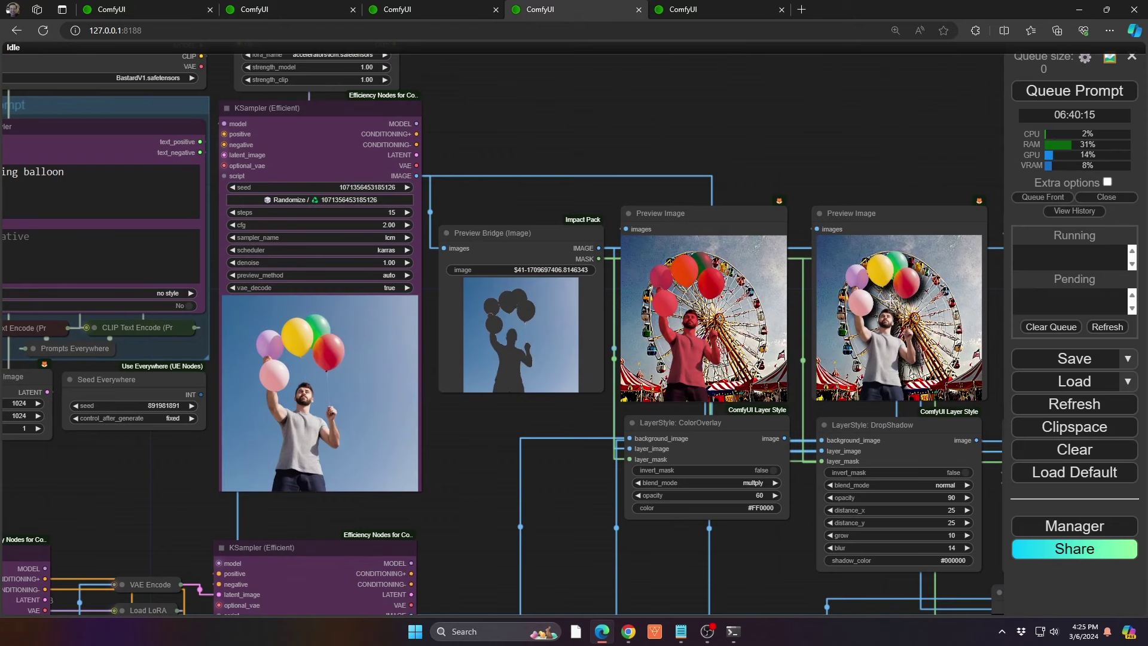
pyautogui.scroll(3, 758, 422)
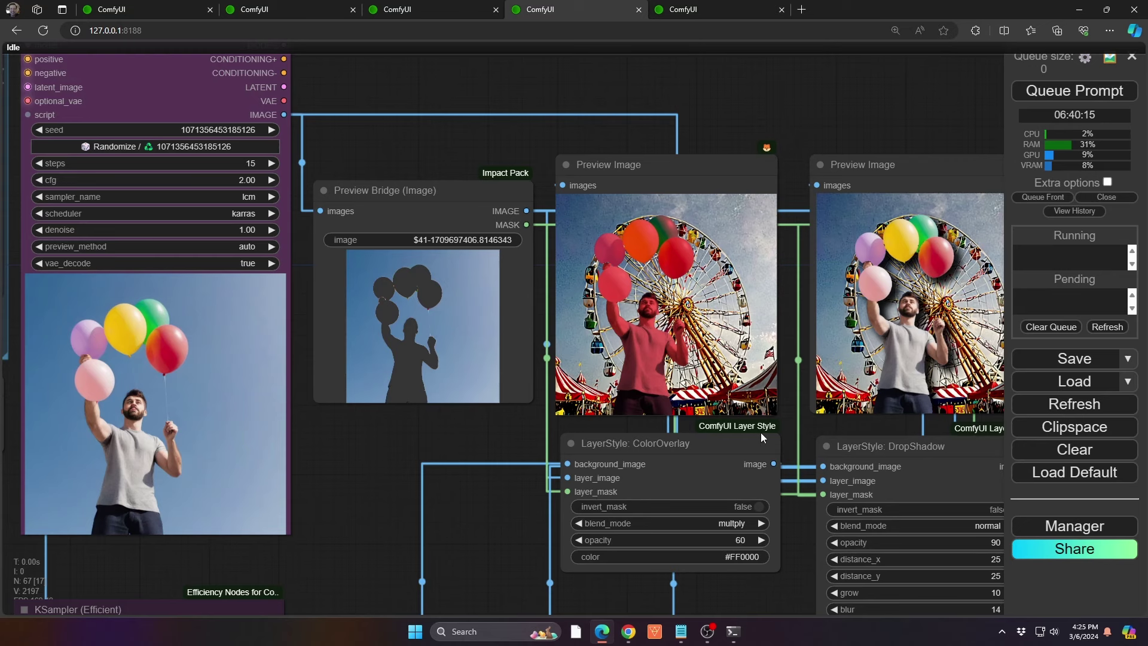
pyautogui.moveTo(521, 432); pyautogui.dragTo(410, 429)
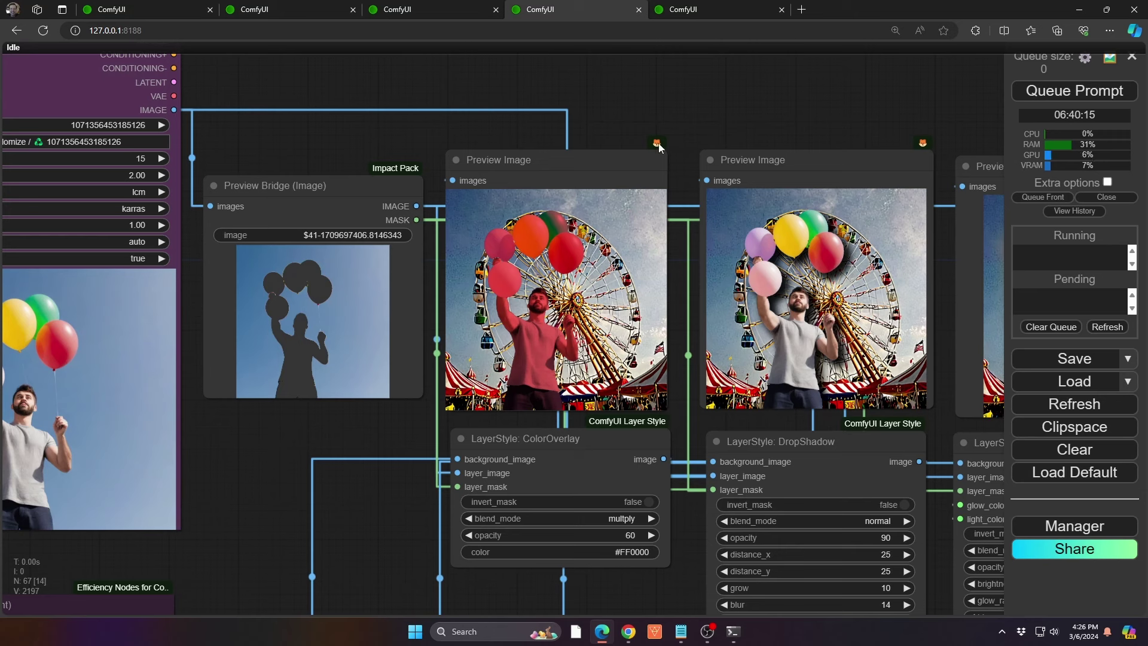
pyautogui.moveTo(774, 105)
pyautogui.mouseDown()
pyautogui.moveTo(566, 66)
pyautogui.moveTo(427, 69)
pyautogui.mouseUp()
pyautogui.moveTo(288, 526); pyautogui.dragTo(311, 399)
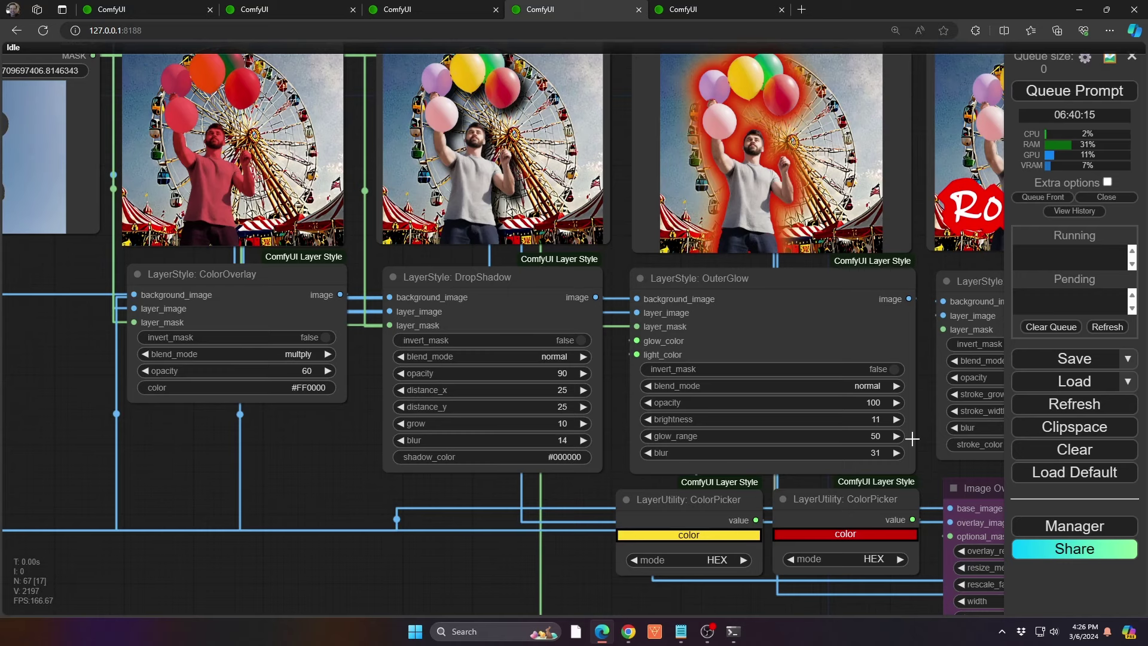
pyautogui.moveTo(928, 437); pyautogui.dragTo(844, 306)
pyautogui.scroll(1, 844, 306)
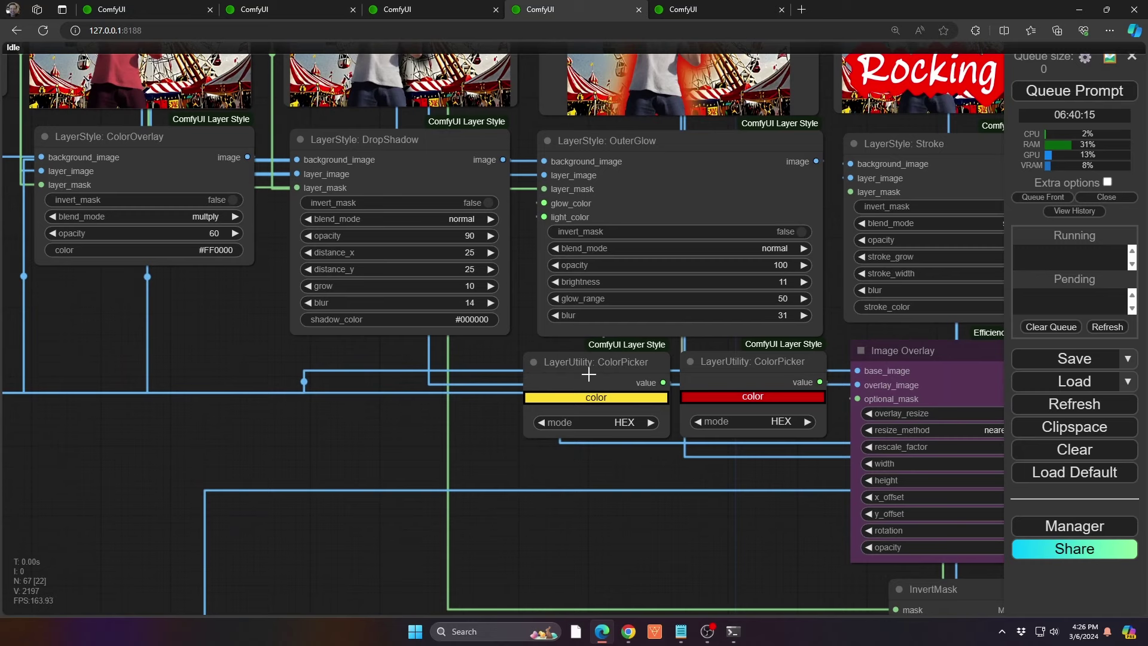
pyautogui.scroll(5, 650, 354)
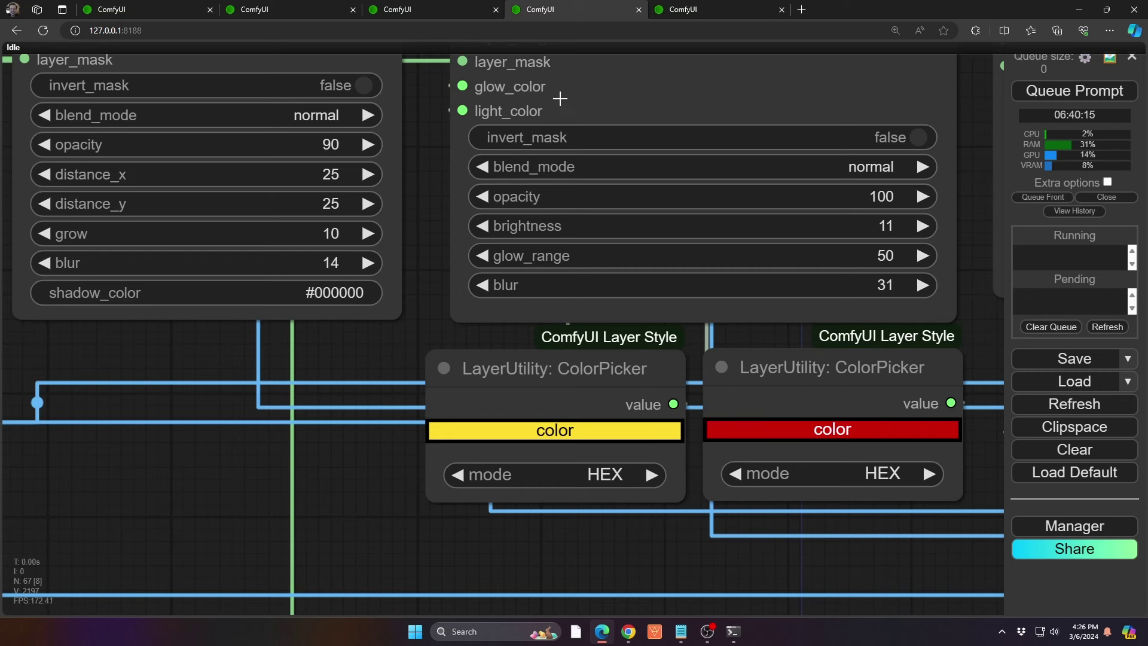
pyautogui.rightClick(621, 105)
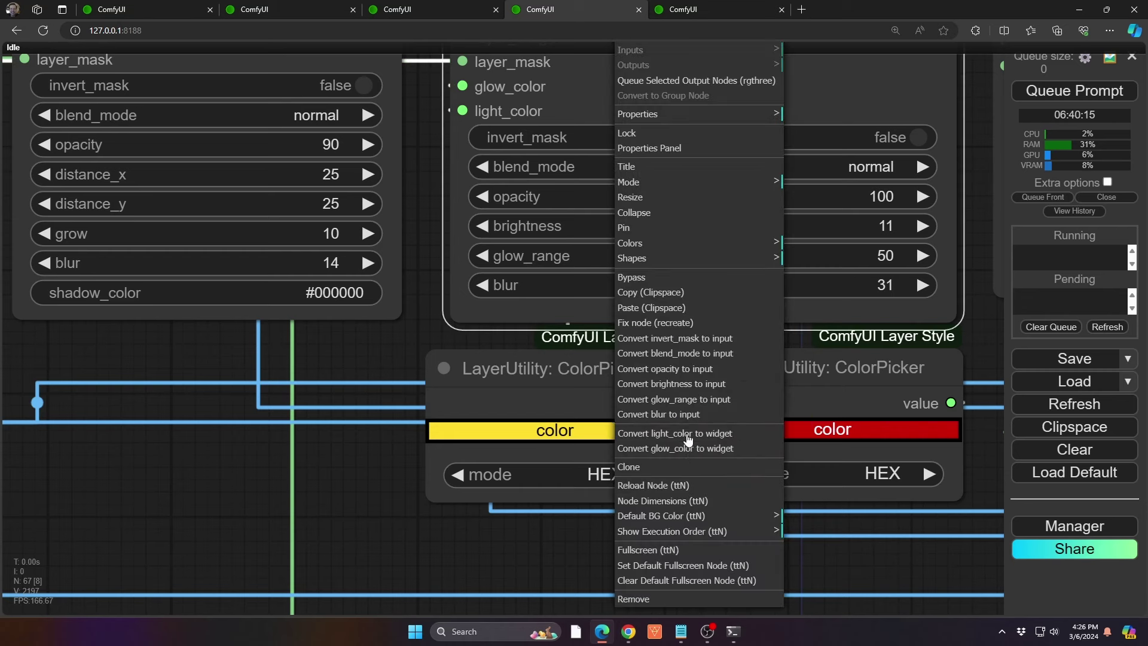
pyautogui.click(510, 553)
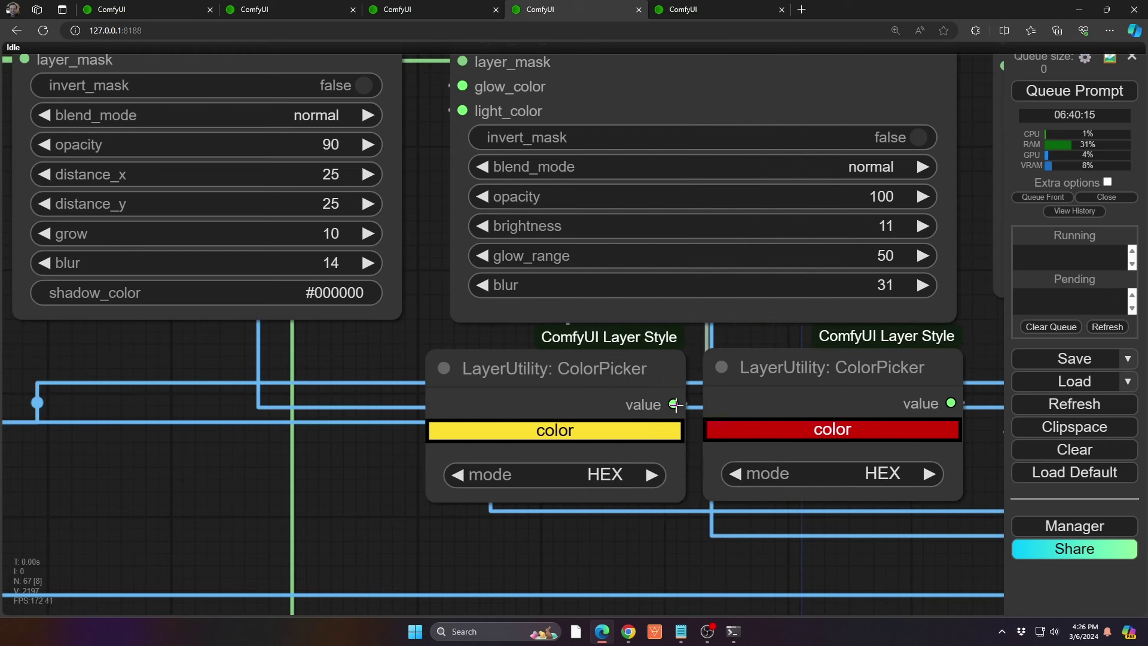
pyautogui.moveTo(463, 87)
pyautogui.mouseDown()
pyautogui.moveTo(673, 404)
pyautogui.moveTo(462, 87)
pyautogui.moveTo(463, 110)
pyautogui.mouseUp()
pyautogui.scroll(-7, 786, 366)
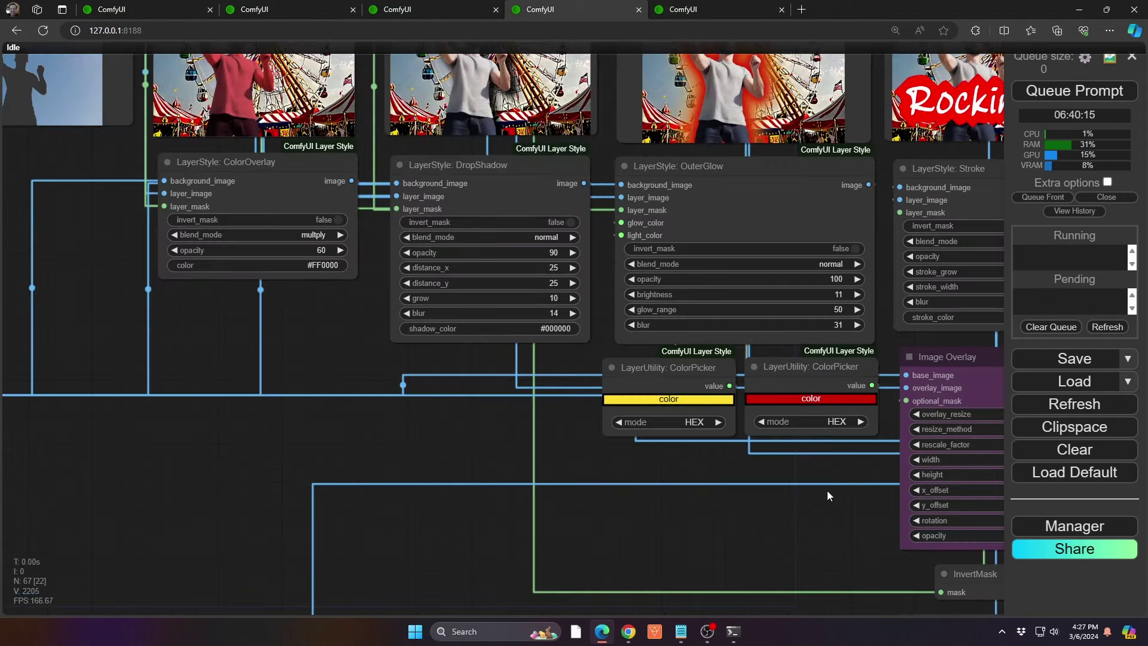
pyautogui.moveTo(466, 430); pyautogui.dragTo(237, 585)
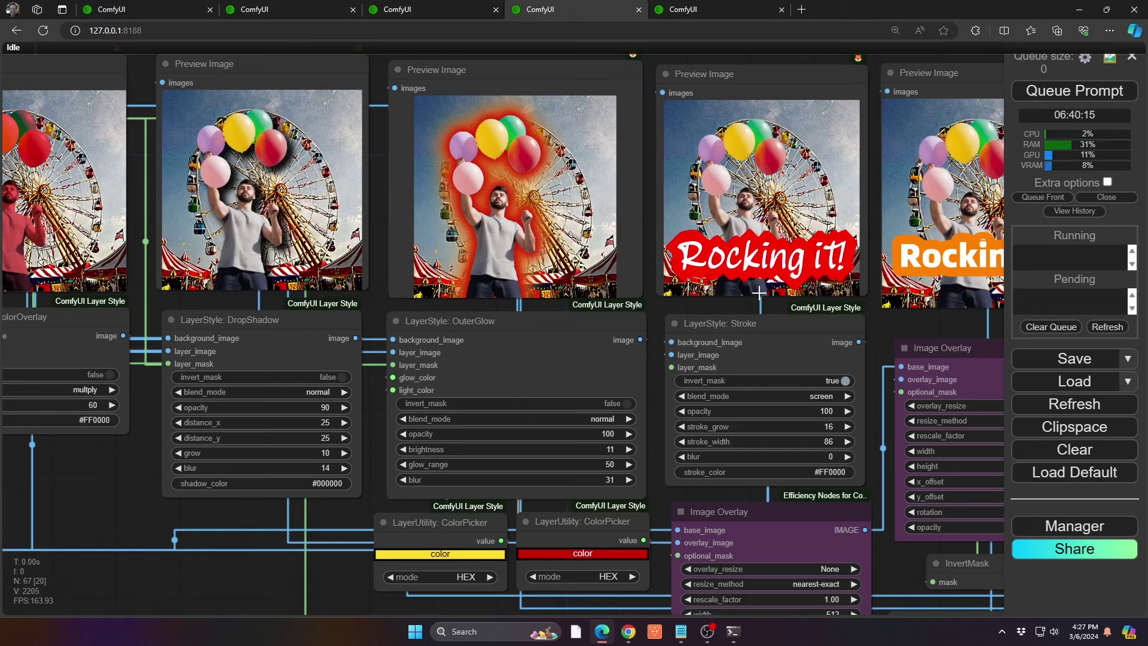
# - Check the SimpleTextImage node's font against the CR Draw Text font list, leaving the font unchanged
pyautogui.moveTo(892, 565)
pyautogui.mouseDown()
pyautogui.moveTo(704, 258)
pyautogui.moveTo(724, 155)
pyautogui.mouseUp()
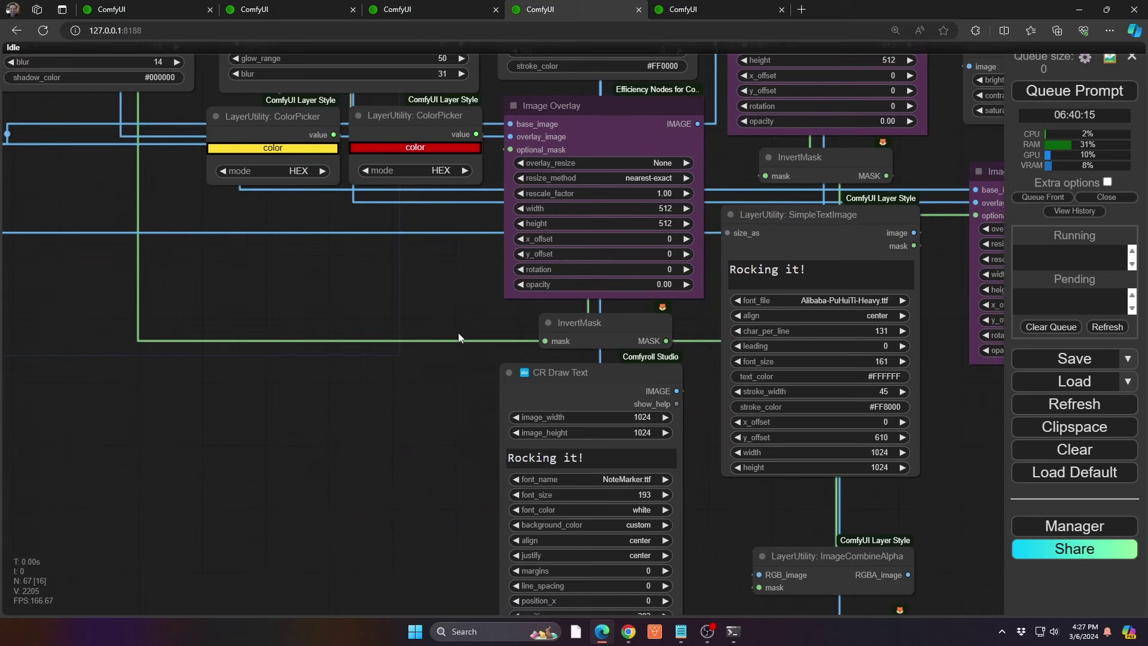
pyautogui.moveTo(458, 333); pyautogui.dragTo(425, 106)
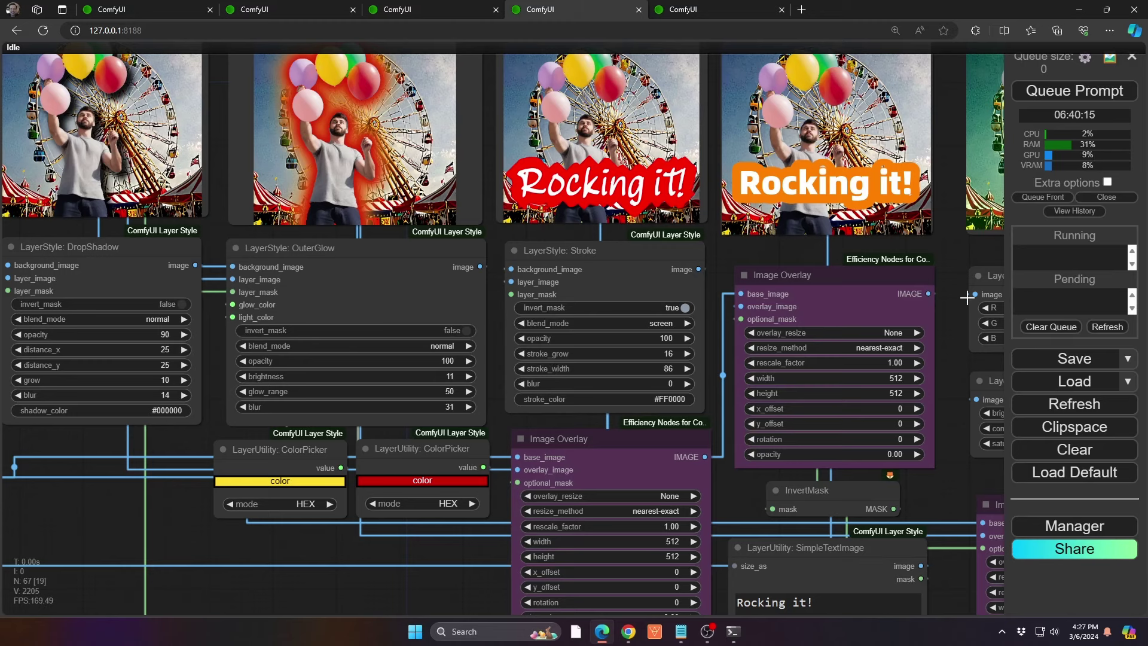
pyautogui.moveTo(950, 304); pyautogui.dragTo(746, 328)
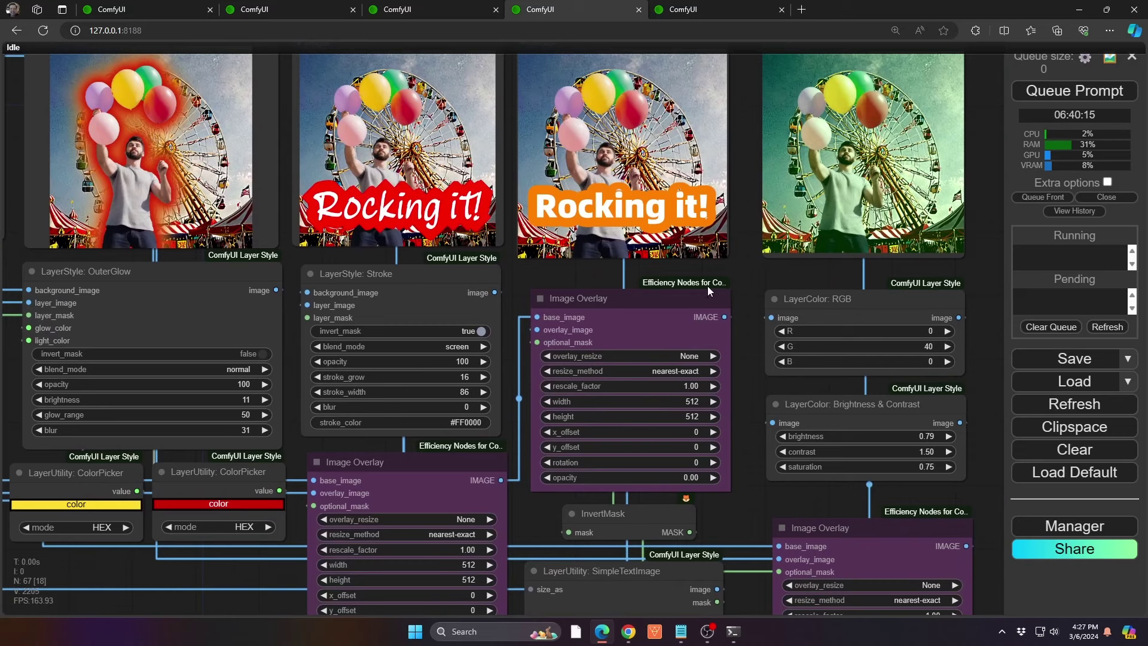
pyautogui.moveTo(739, 528); pyautogui.dragTo(706, 251)
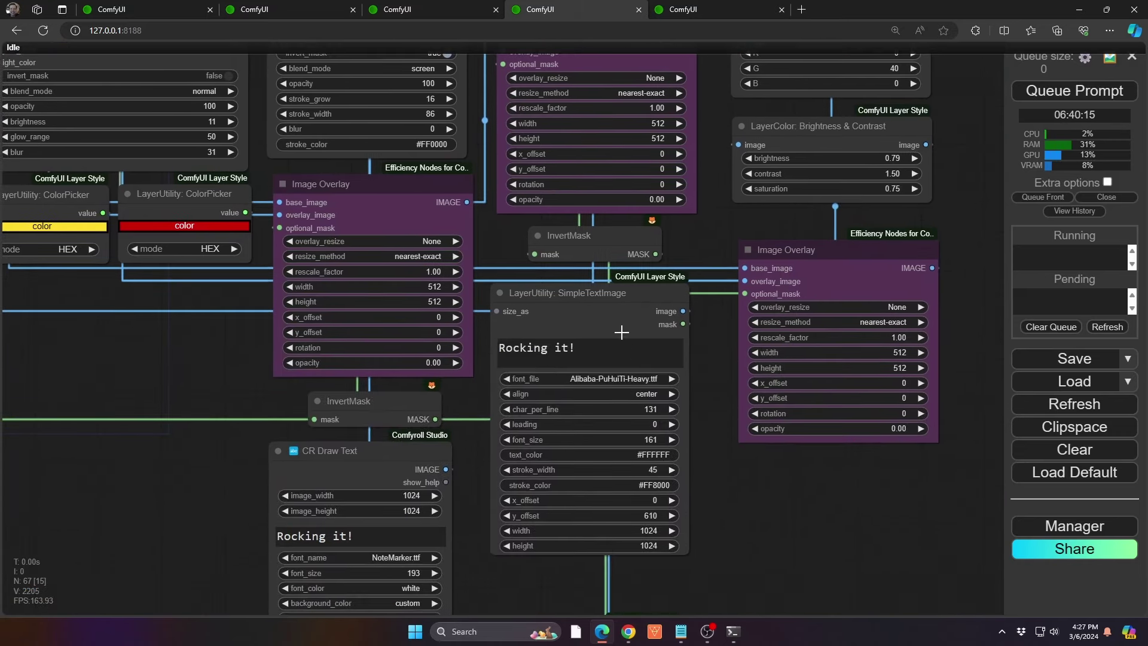
pyautogui.click(604, 378)
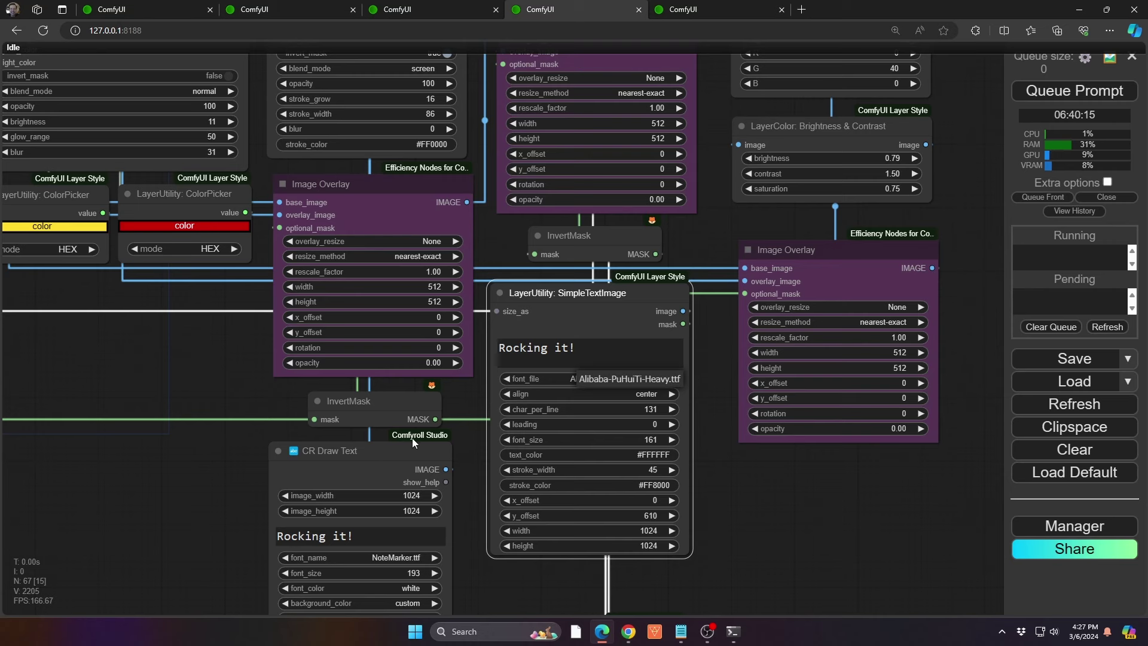
pyautogui.click(385, 557)
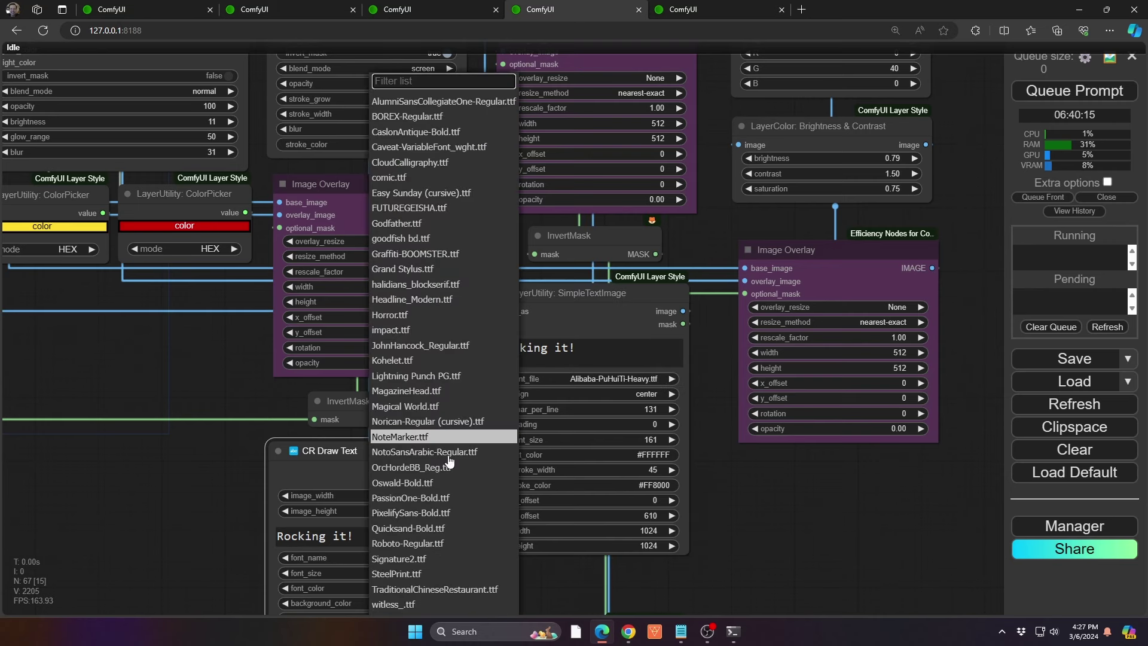
pyautogui.click(592, 320)
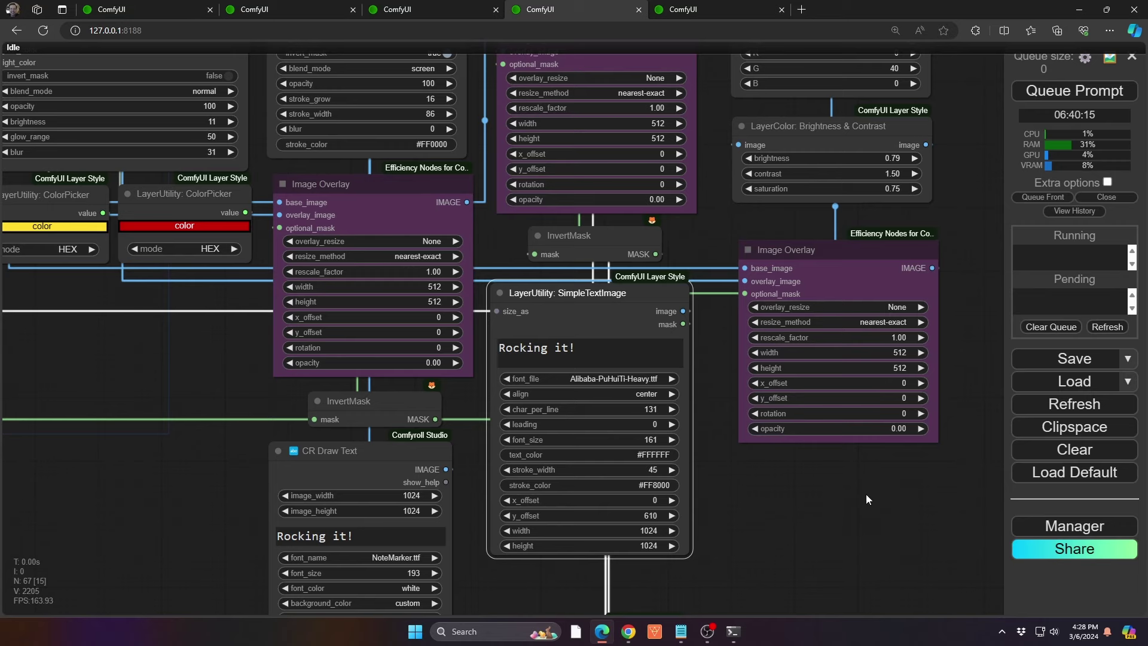
# - Pan over the SimpleTextImage settings, then back up to the red- and orange-stroked Rocking it! previews
pyautogui.moveTo(865, 494); pyautogui.dragTo(820, 572)
pyautogui.moveTo(718, 406); pyautogui.dragTo(538, 580)
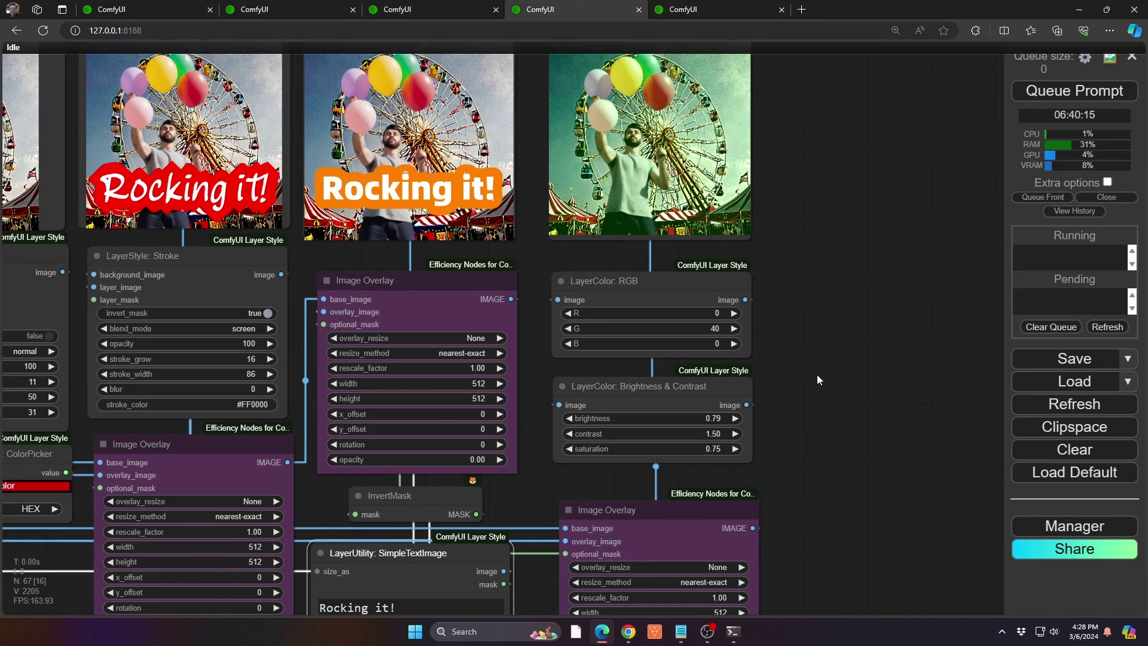
pyautogui.moveTo(816, 384); pyautogui.dragTo(790, 141)
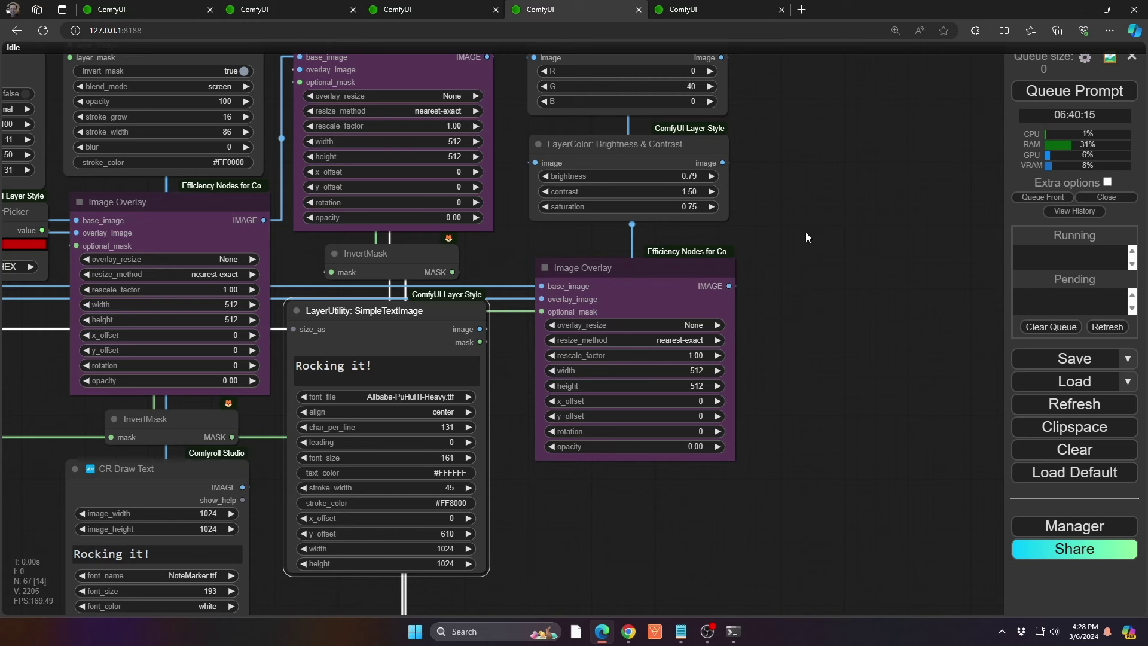
pyautogui.moveTo(806, 232)
pyautogui.mouseDown()
pyautogui.moveTo(766, 410)
pyautogui.moveTo(748, 432)
pyautogui.mouseUp()
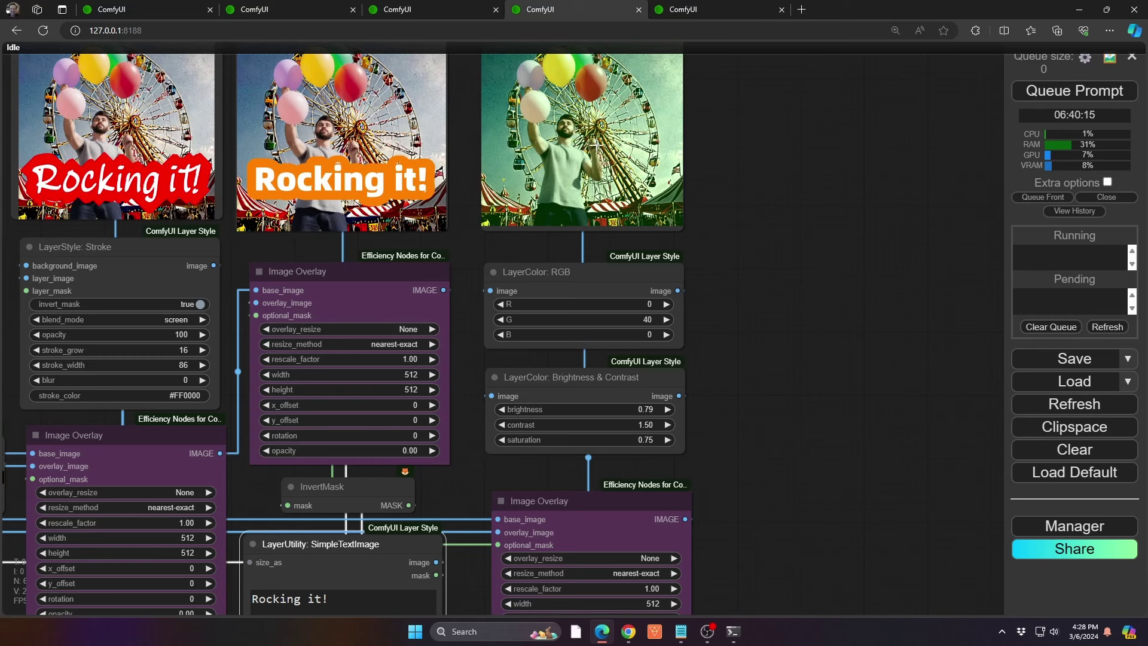
pyautogui.moveTo(764, 160); pyautogui.dragTo(779, 268)
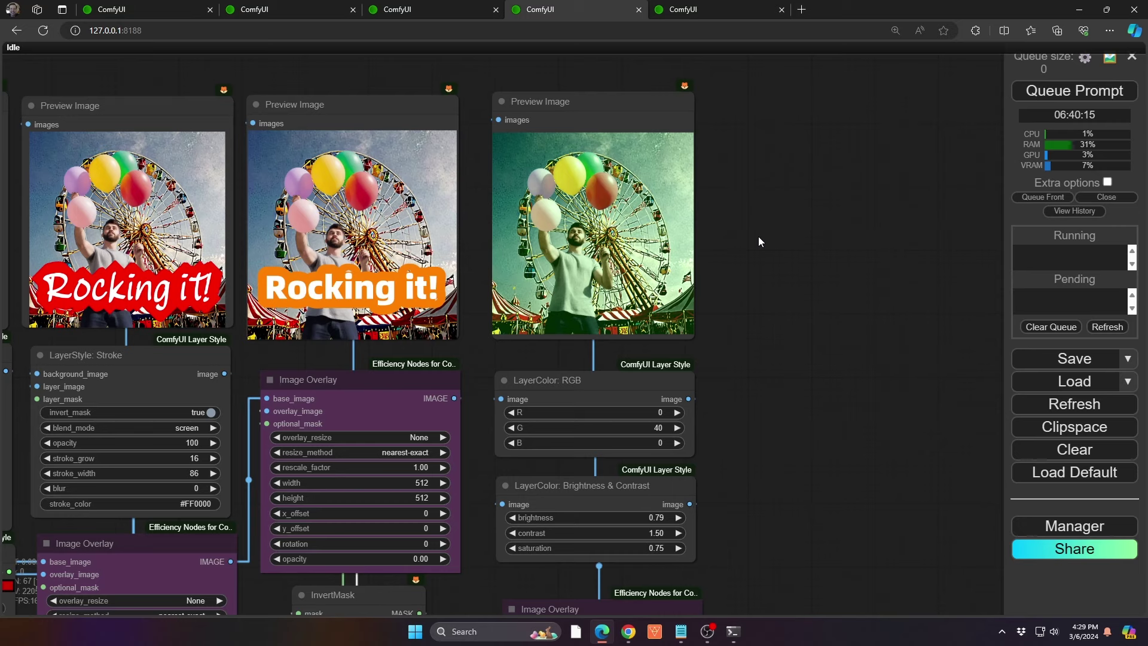
# - Zoom out across the workflow, then zoom in on Edit In Another Tab and the Preview Bridge nodes
pyautogui.scroll(-4, 758, 237)
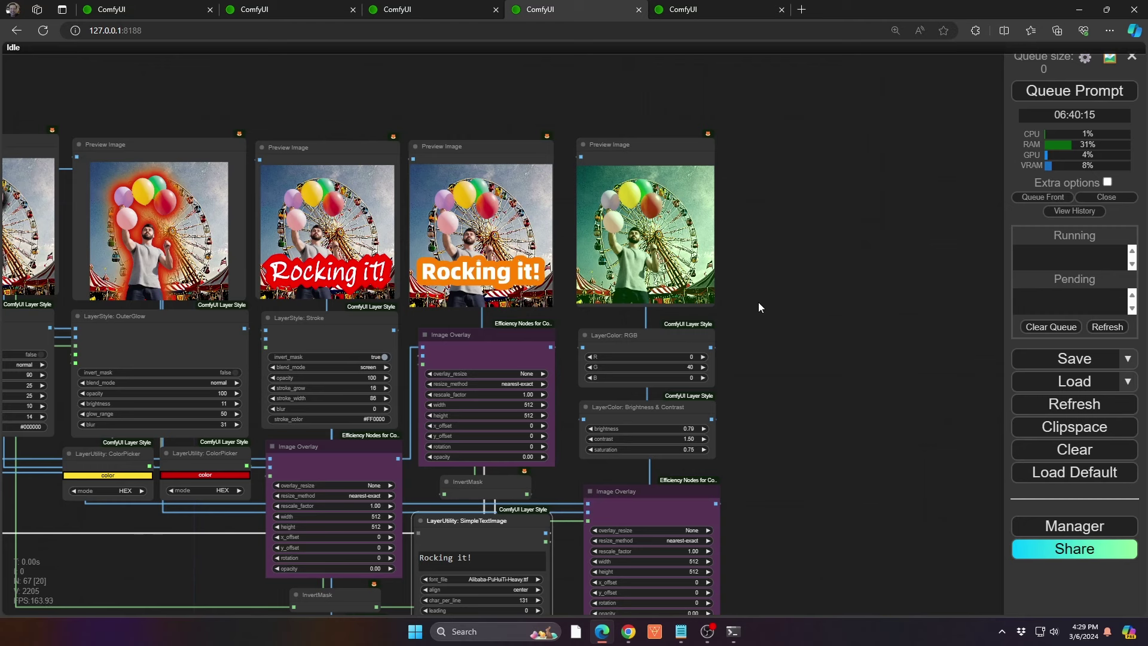
pyautogui.moveTo(761, 302); pyautogui.dragTo(848, 254)
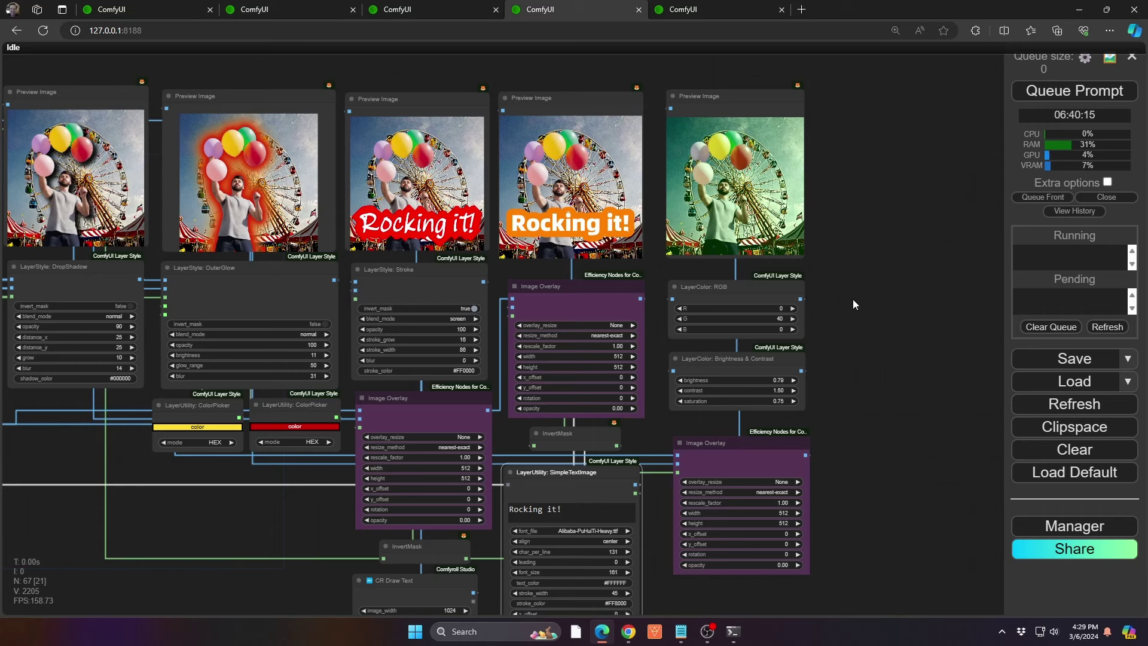
pyautogui.moveTo(284, 519); pyautogui.dragTo(691, 225)
pyautogui.moveTo(617, 378); pyautogui.dragTo(944, 318)
pyautogui.scroll(-5, 418, 547)
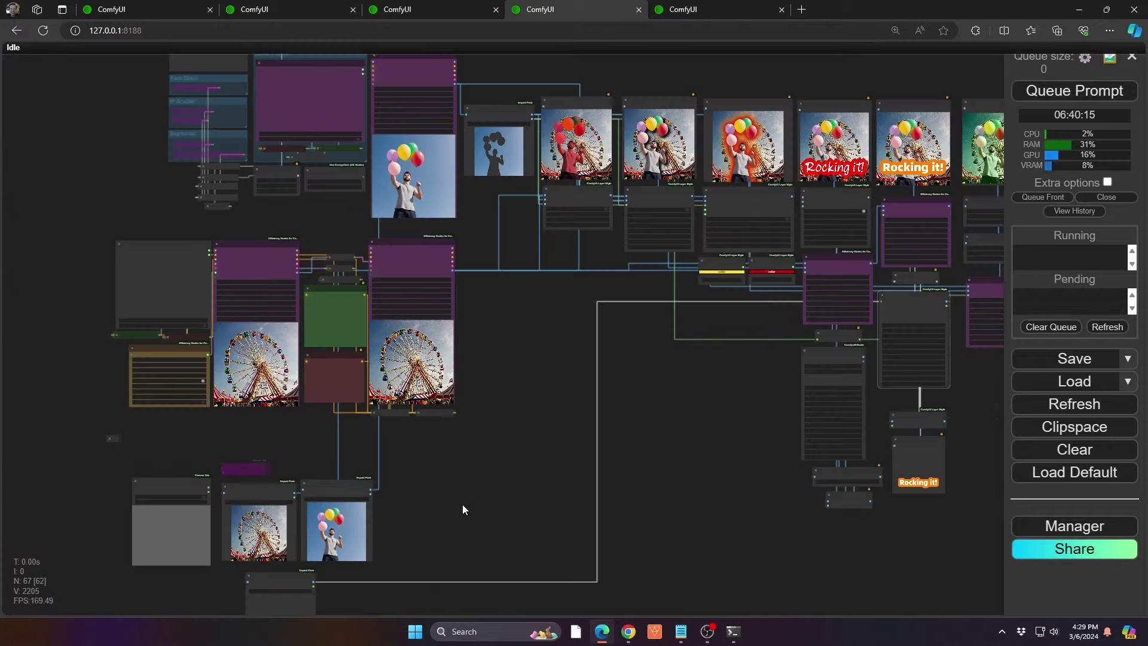
pyautogui.moveTo(462, 504); pyautogui.dragTo(501, 214)
pyautogui.moveTo(410, 386); pyautogui.dragTo(478, 639)
pyautogui.scroll(10, 475, 604)
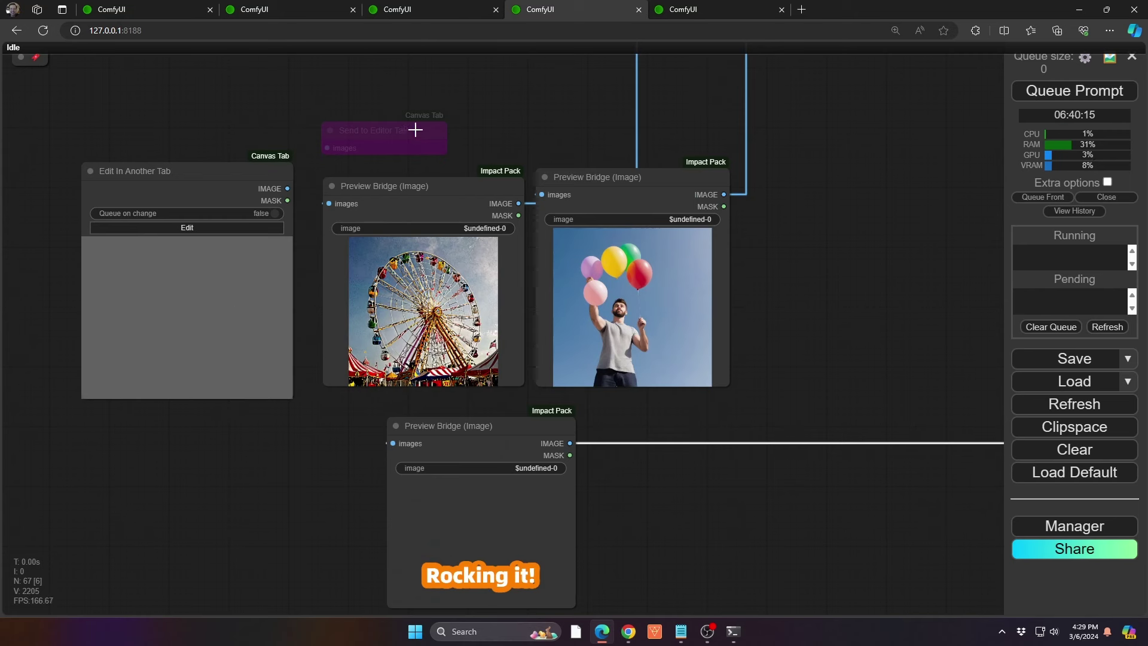
# - In the Canvas Editor, set incoming images to Add layer and discard the empty Images A and B
pyautogui.click(222, 228)
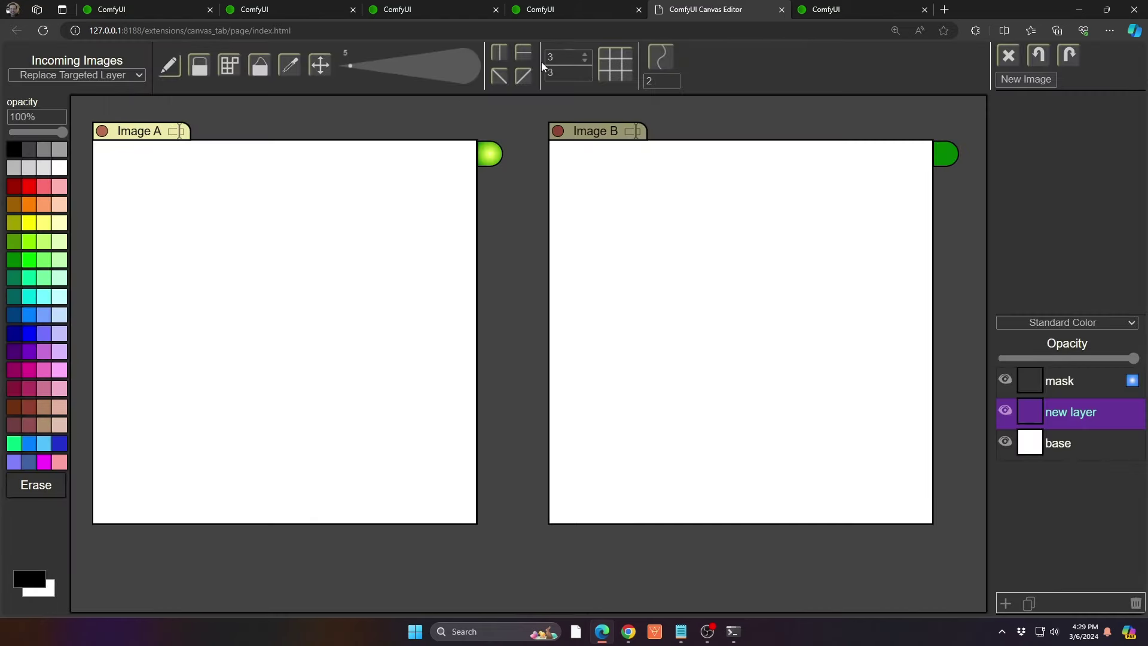
pyautogui.click(82, 72)
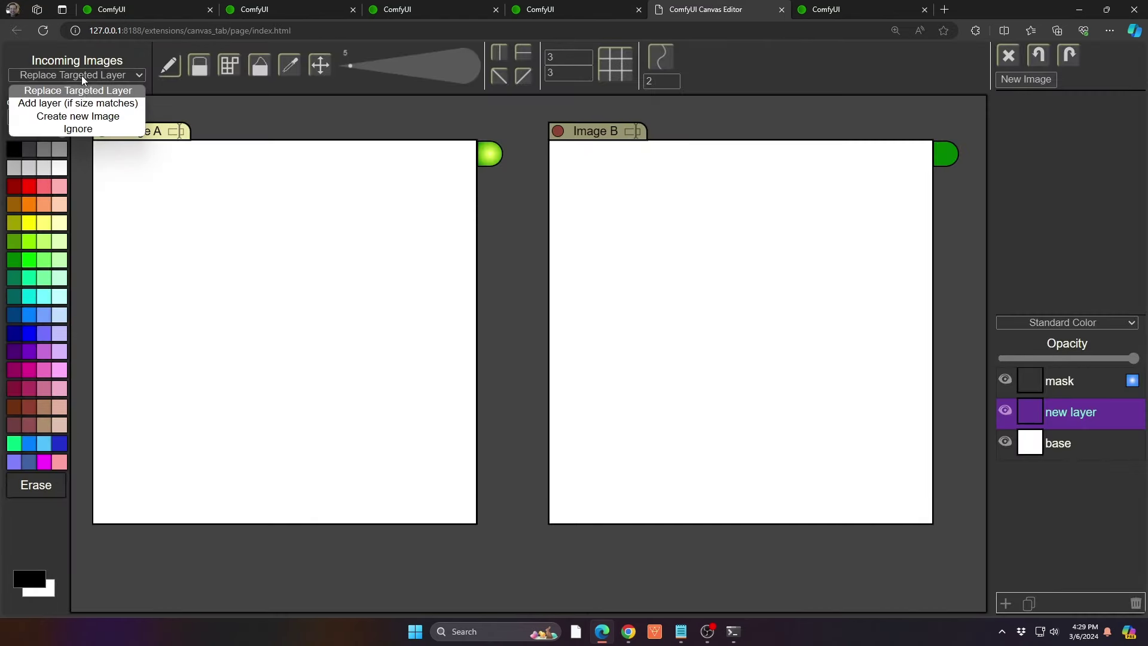
pyautogui.click(86, 107)
pyautogui.click(103, 131)
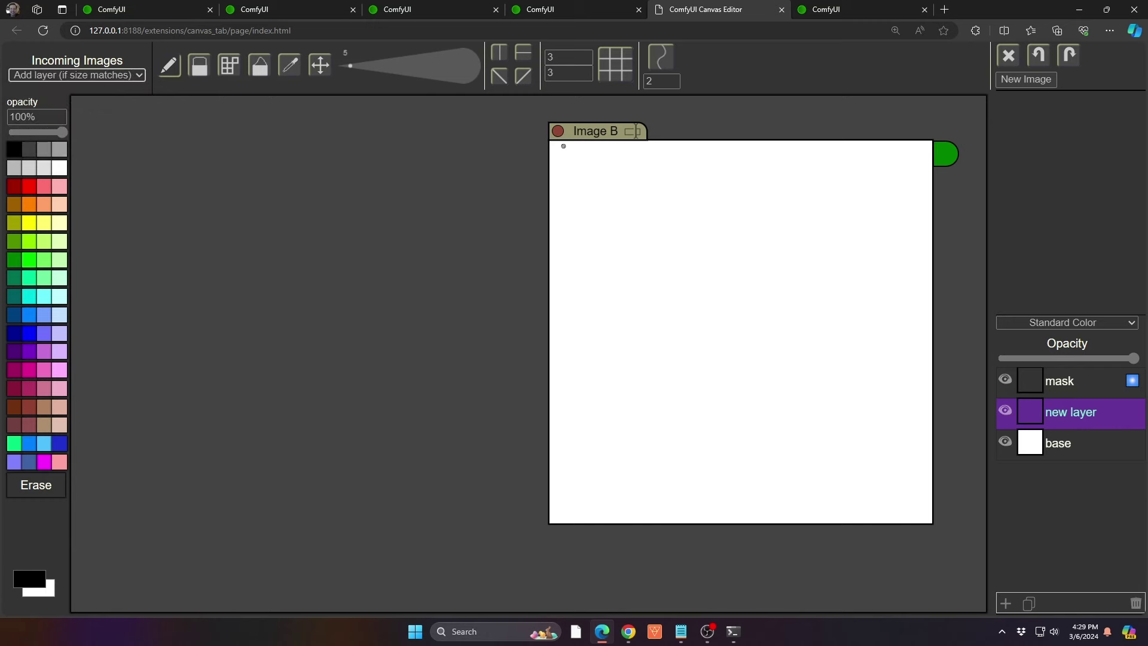
pyautogui.click(558, 132)
pyautogui.click(610, 9)
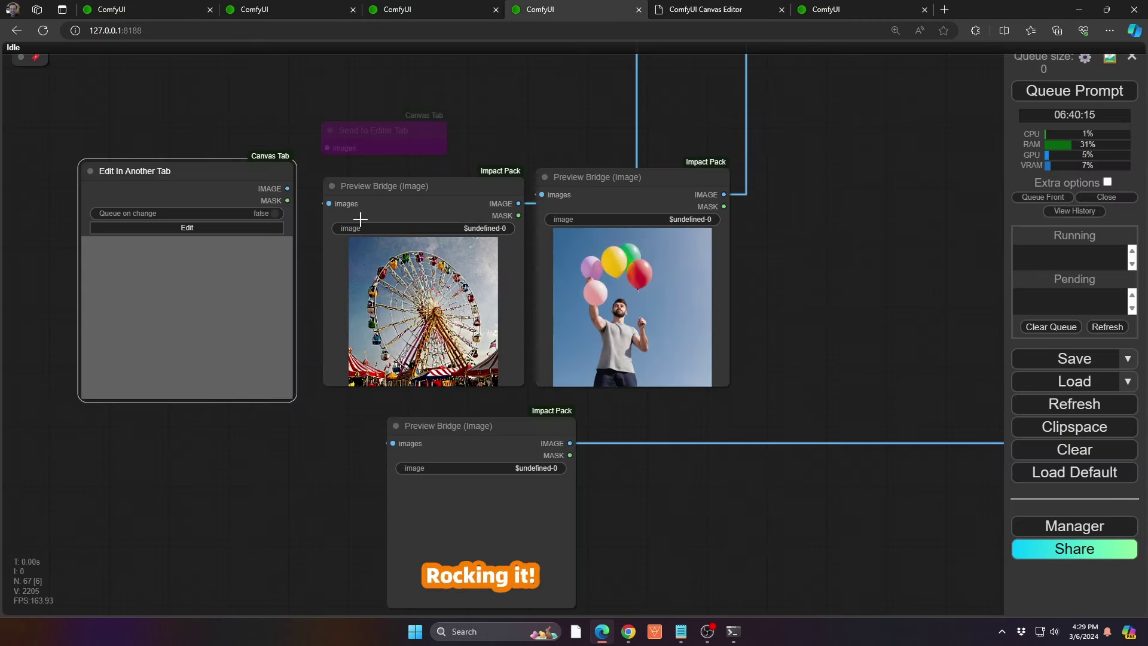
# - Wire the ferris wheel Preview Bridge into the re-enabled Send to Editor Tab and queue it
pyautogui.moveTo(329, 202); pyautogui.dragTo(344, 131)
pyautogui.click(348, 134)
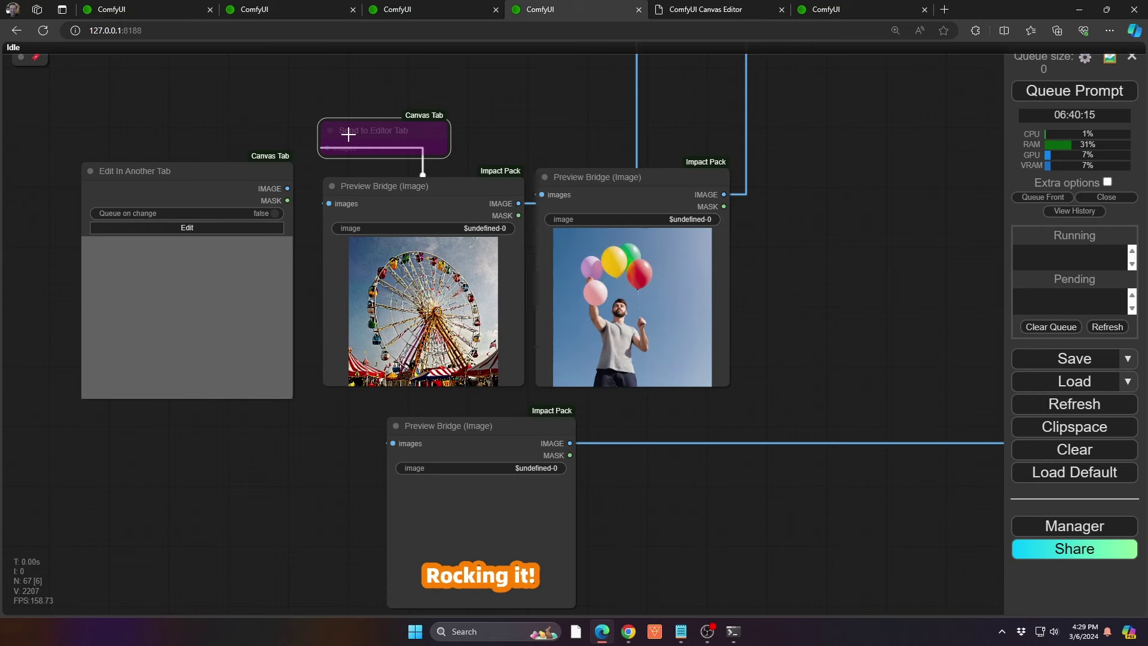
pyautogui.hotkey('ctrl', 'b')
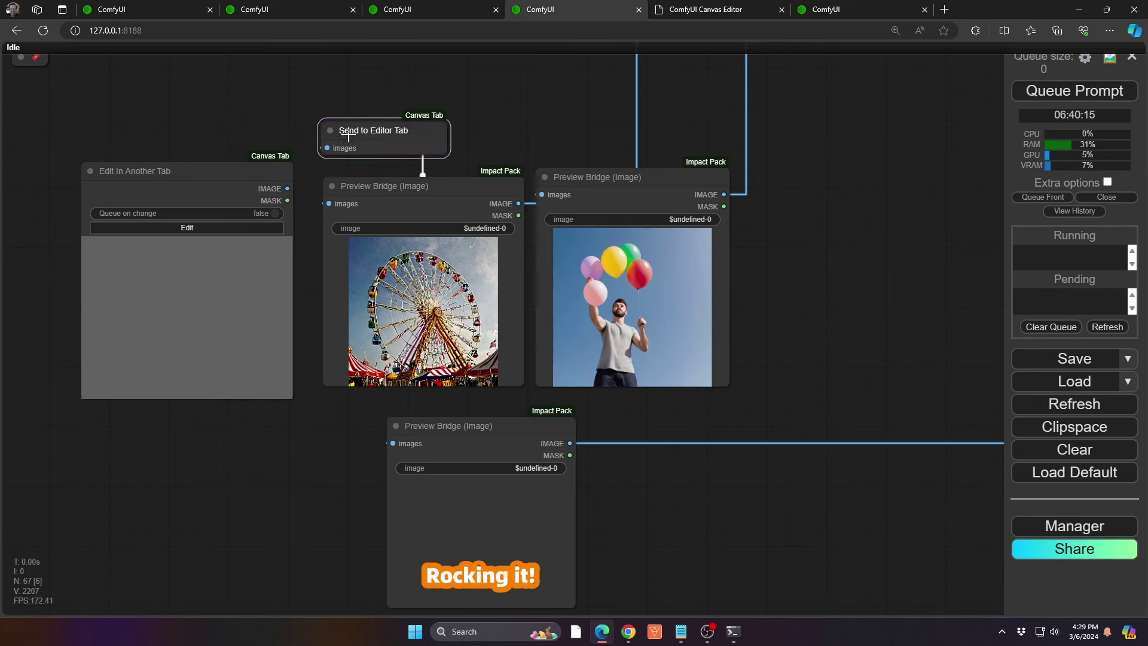
pyautogui.hotkey('ctrl', 'Return')
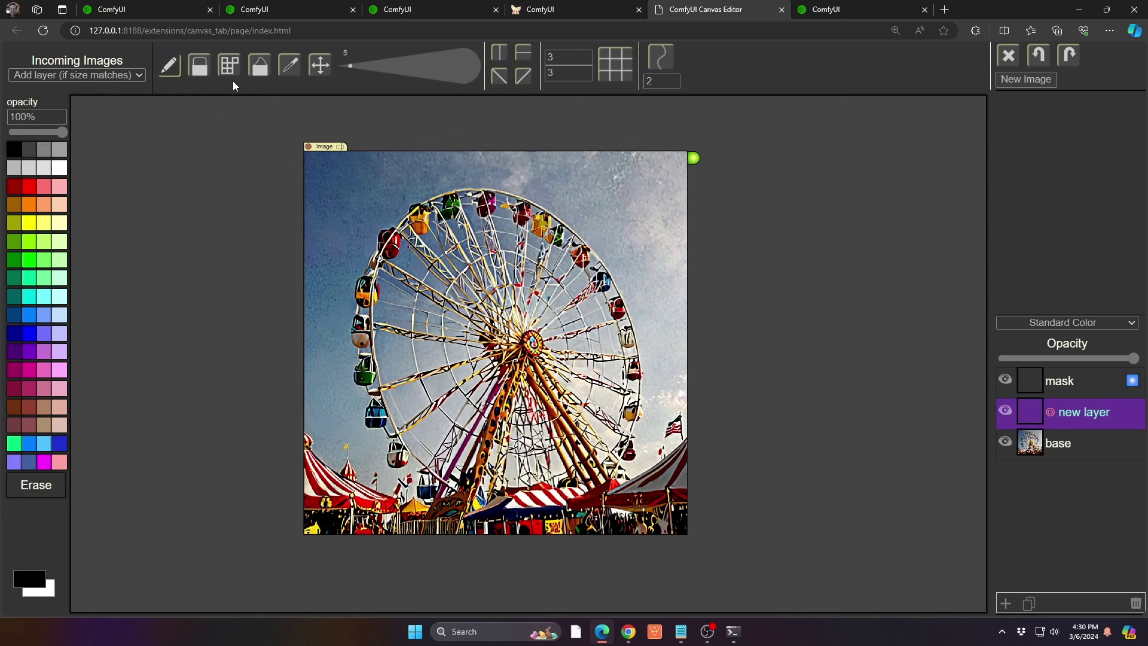
# - Switch incoming-image handling to Replace Targeted Layer
pyautogui.click(108, 74)
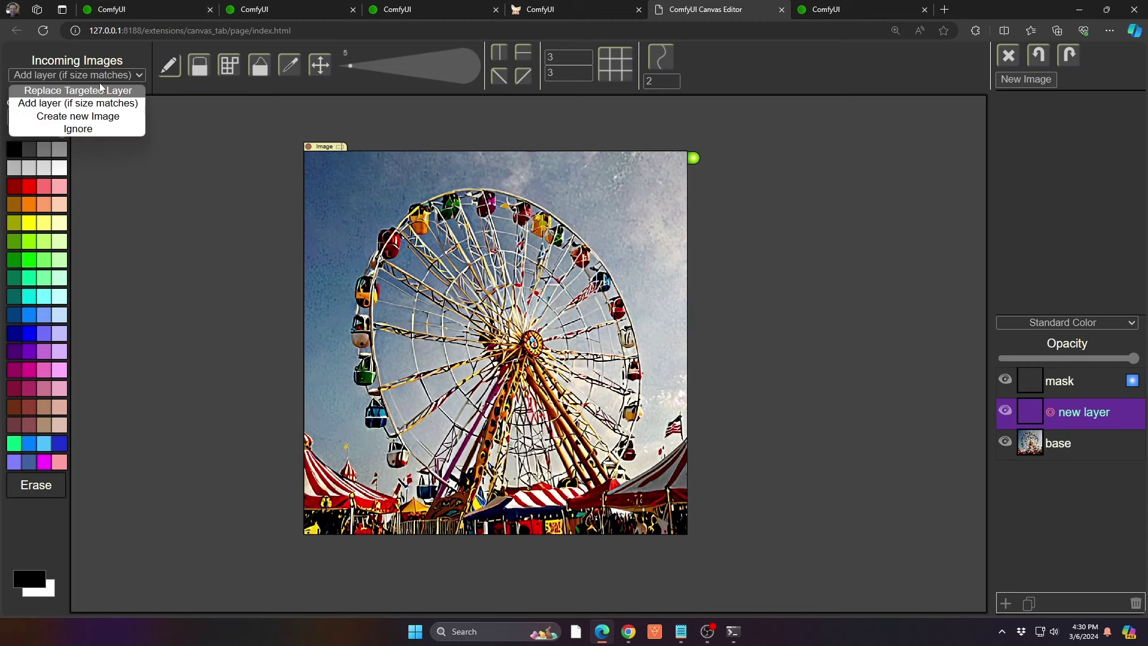
pyautogui.click(100, 89)
pyautogui.click(556, 9)
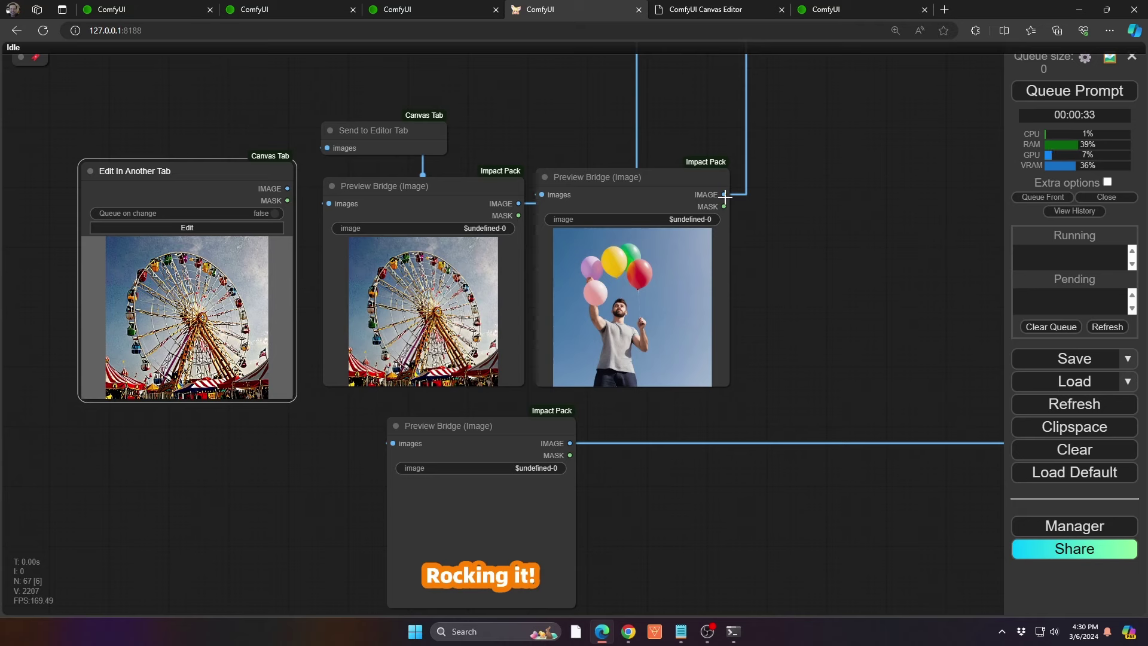
# - Send the balloon man to the Canvas Editor and add an empty layer above it
pyautogui.moveTo(725, 195)
pyautogui.mouseDown()
pyautogui.moveTo(430, 179)
pyautogui.moveTo(340, 149)
pyautogui.moveTo(358, 132)
pyautogui.mouseUp()
pyautogui.hotkey('ctrl', 'Return')
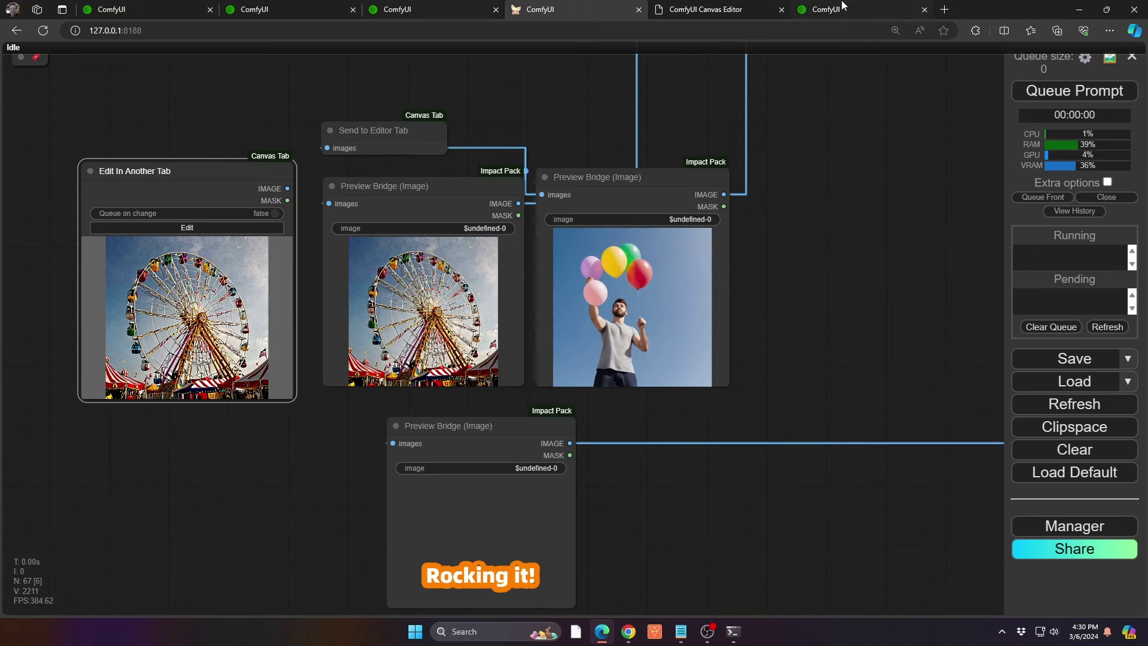
pyautogui.click(734, 6)
pyautogui.click(1006, 604)
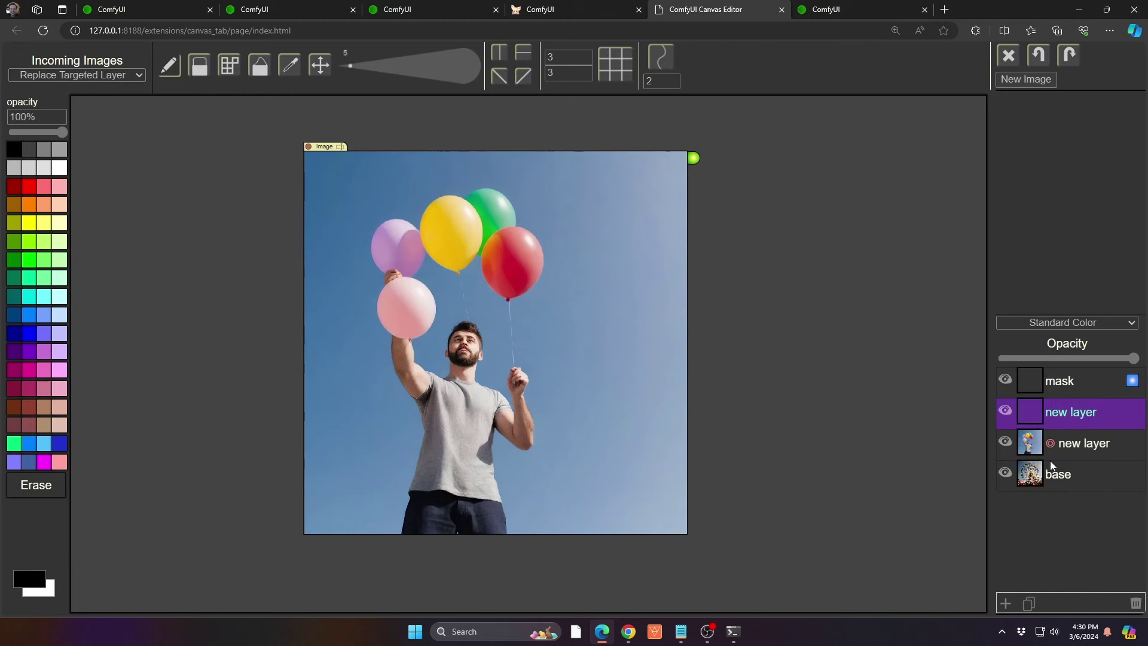
pyautogui.click(611, 7)
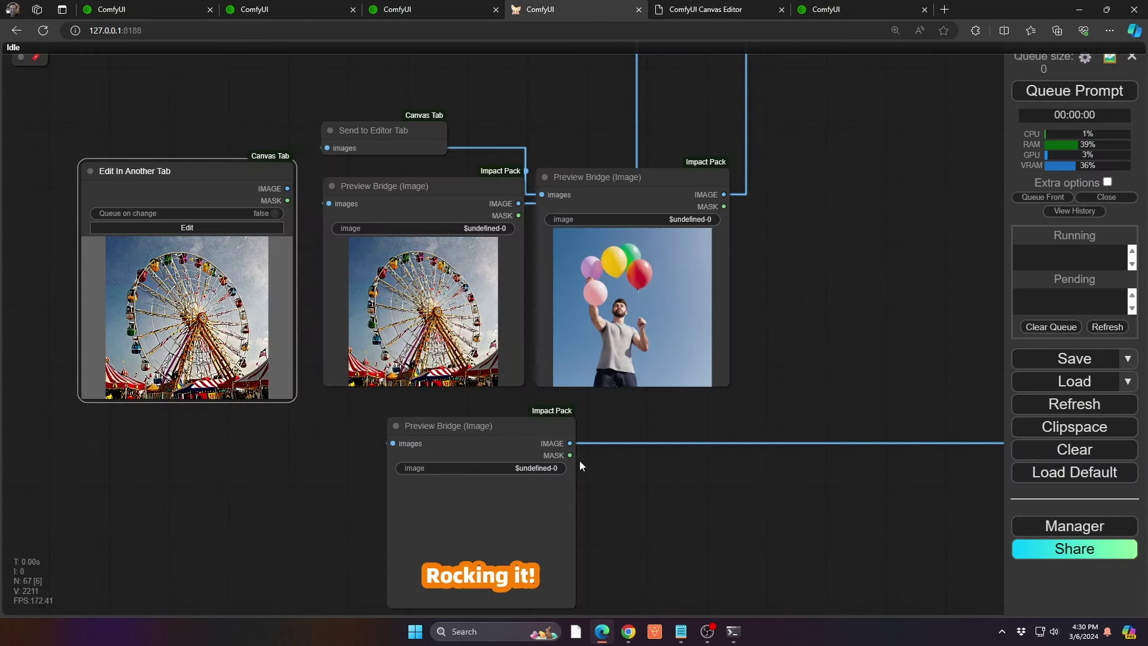
# - Send the orange-outlined Rocking it! text image into the editor's new layer
pyautogui.moveTo(567, 443); pyautogui.dragTo(401, 140)
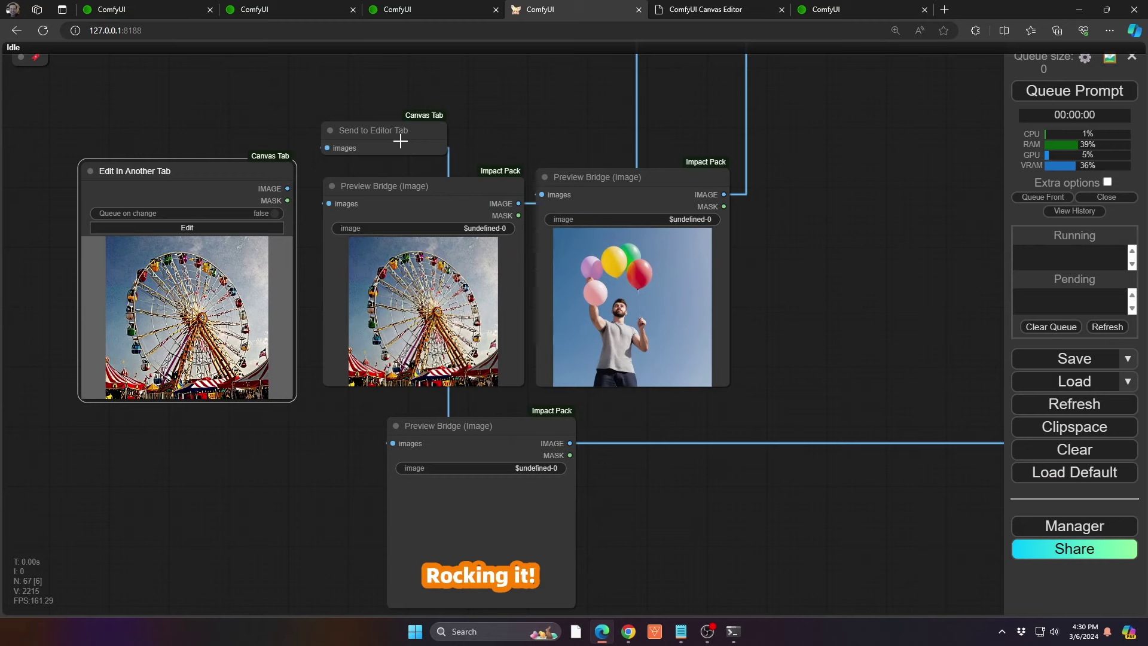
pyautogui.hotkey('ctrl', 'Return')
pyautogui.click(707, 9)
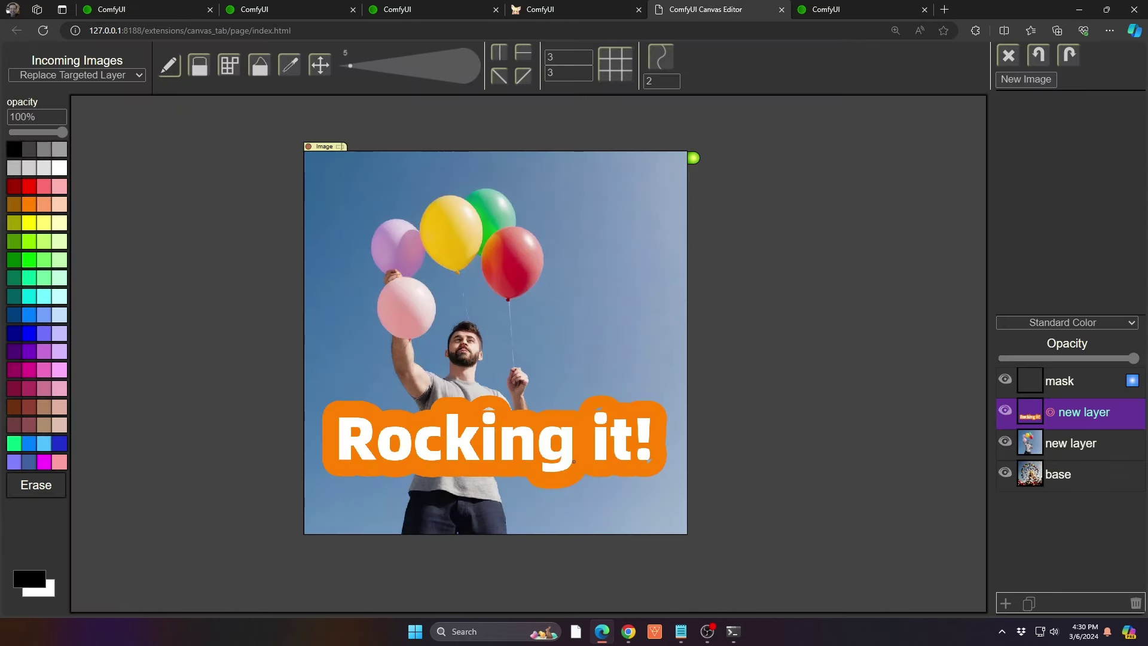
# - Reorder the balloon-man layer in the stack and nudge it slightly on the canvas
pyautogui.click(1080, 445)
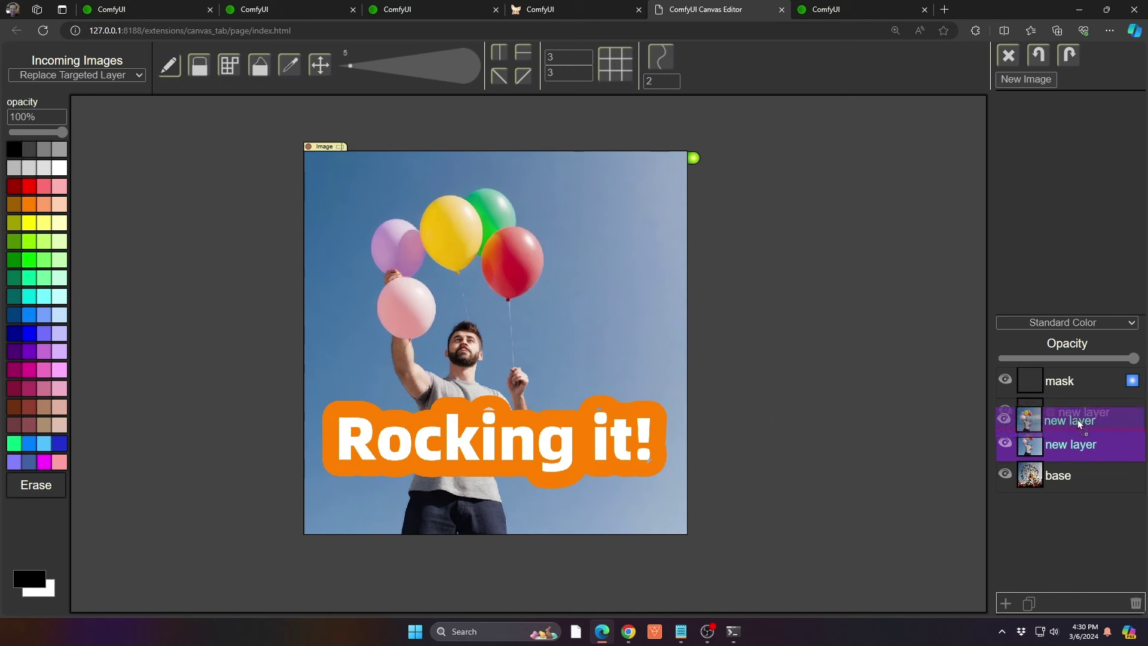
pyautogui.moveTo(1085, 436); pyautogui.dragTo(1085, 460)
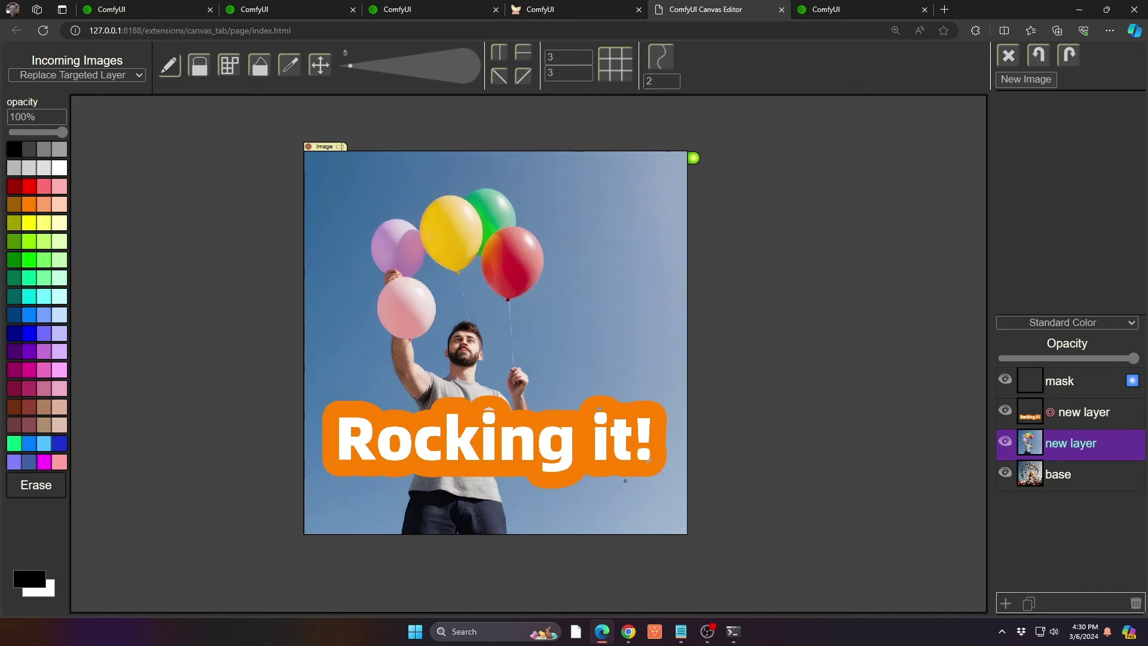
pyautogui.press('m')
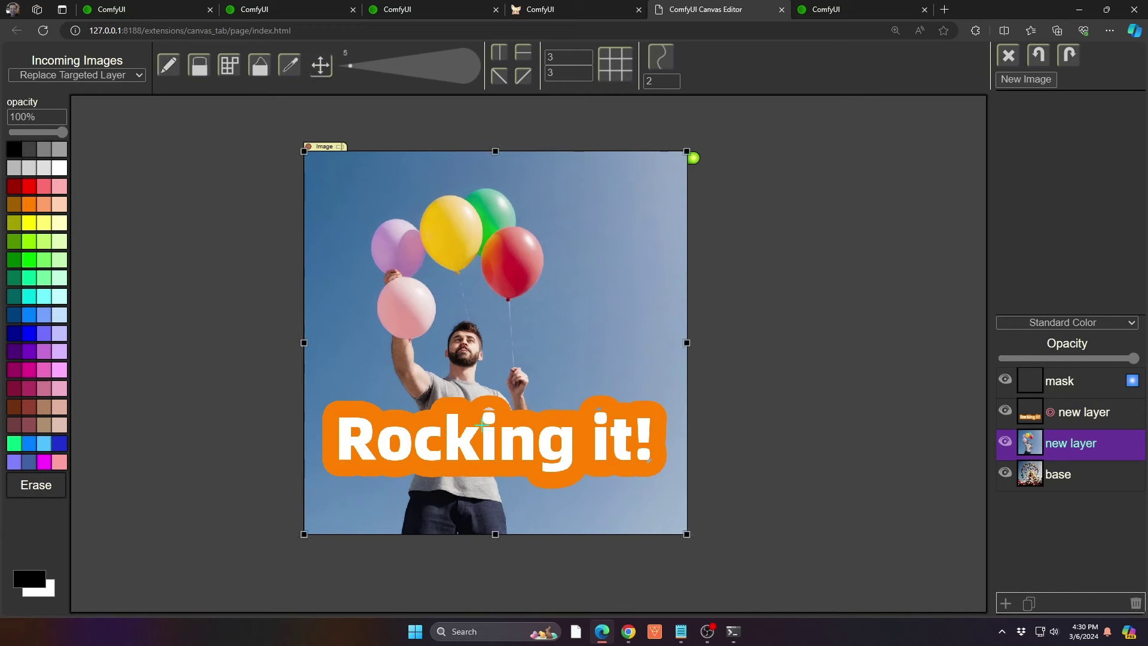
pyautogui.moveTo(482, 425)
pyautogui.mouseDown()
pyautogui.moveTo(493, 371)
pyautogui.moveTo(467, 451)
pyautogui.moveTo(466, 415)
pyautogui.moveTo(502, 415)
pyautogui.mouseUp()
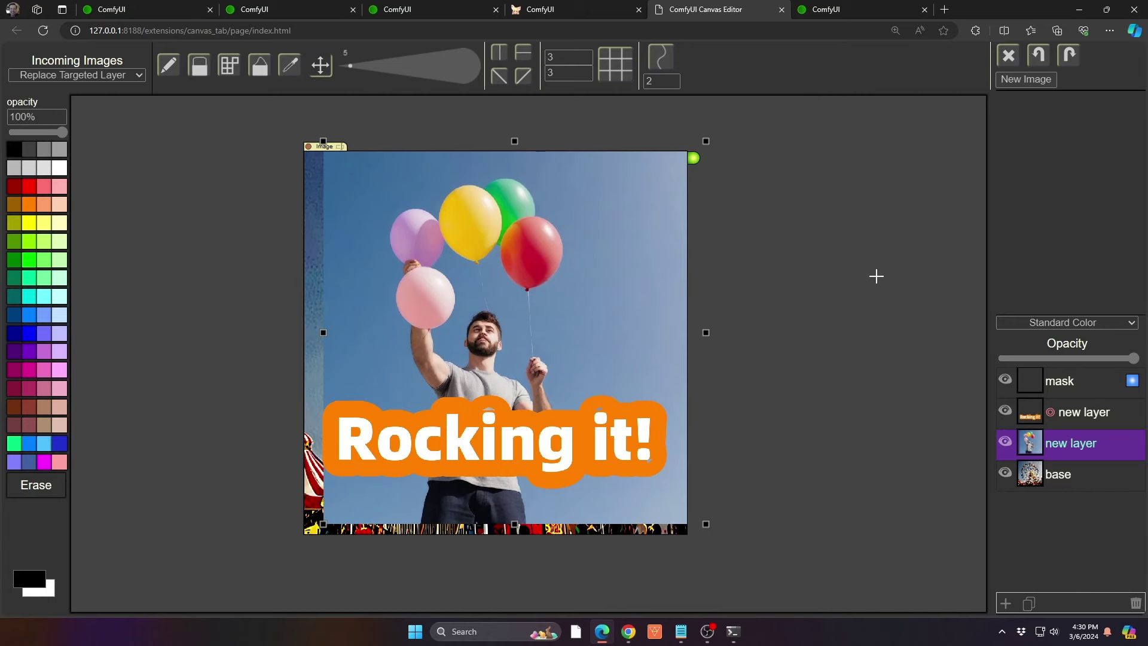
pyautogui.click(608, 6)
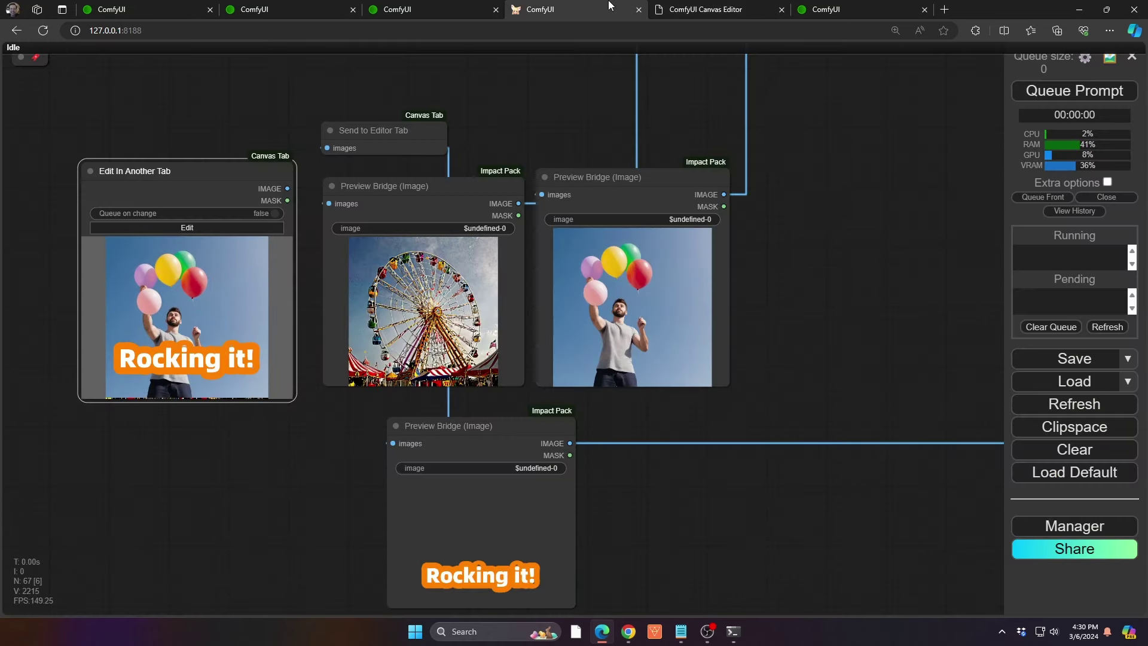